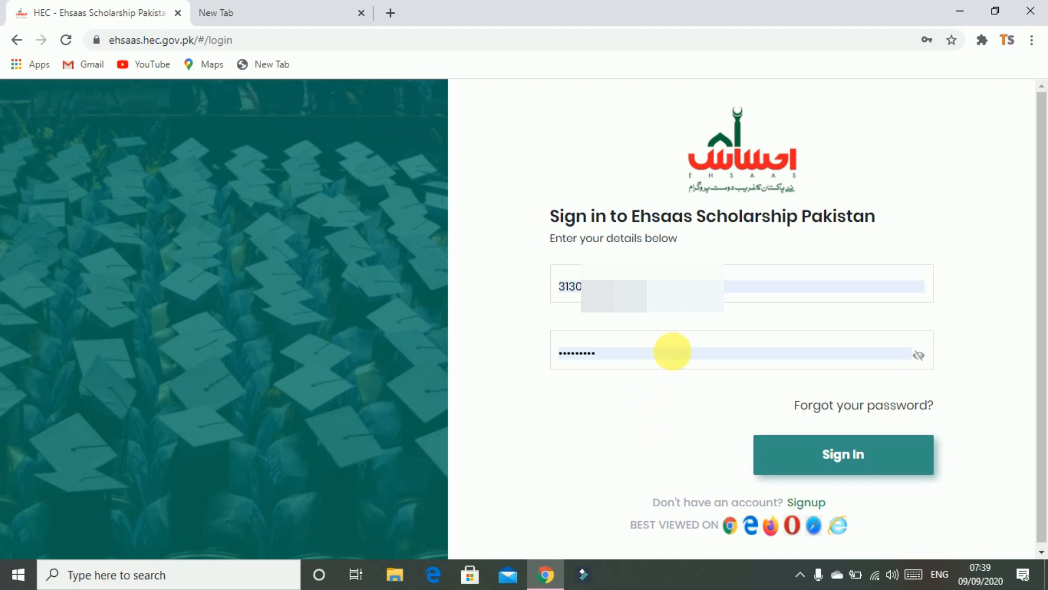
# Sign in with the applicant's CNIC and password to reach the empty dashboard
pyautogui.click(627, 282)
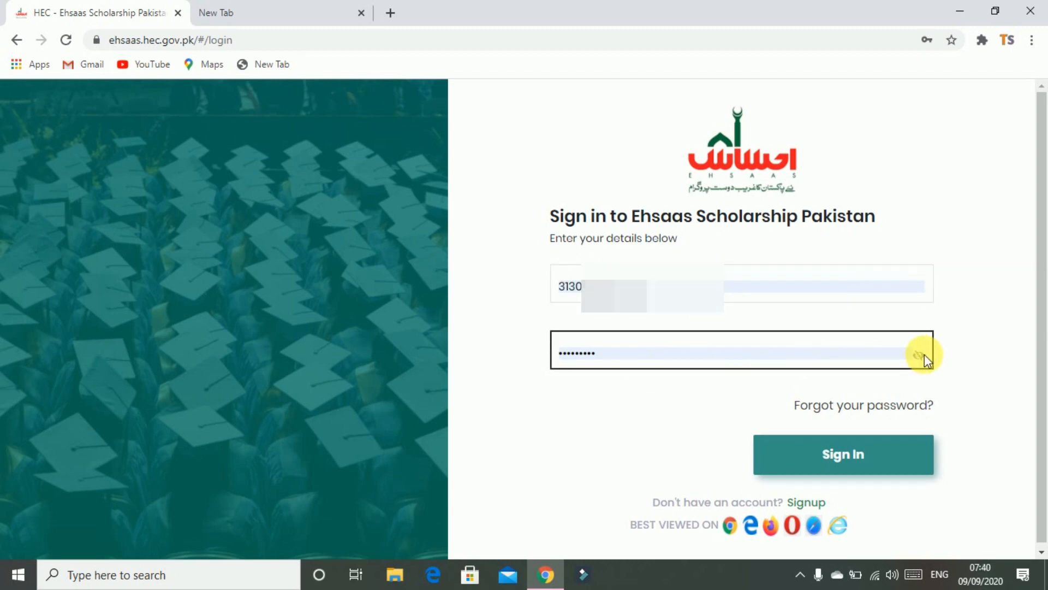
pyautogui.click(884, 463)
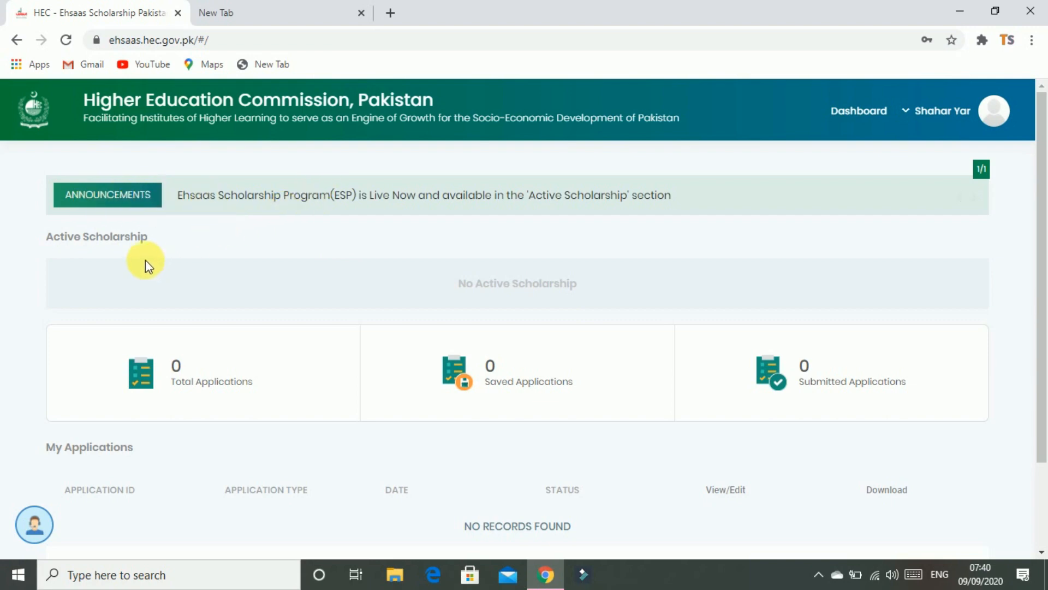
# Start a new Ehsaas Scholarship Program application and get past the Instructions screen
pyautogui.scroll(-1, 470, 313)
pyautogui.scroll(1, 468, 311)
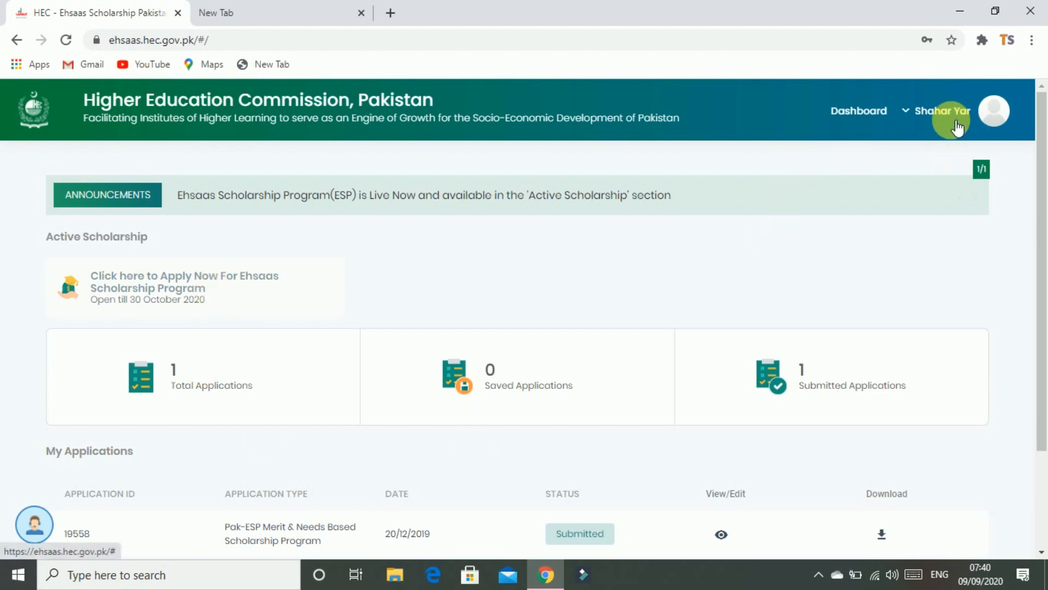
pyautogui.click(164, 286)
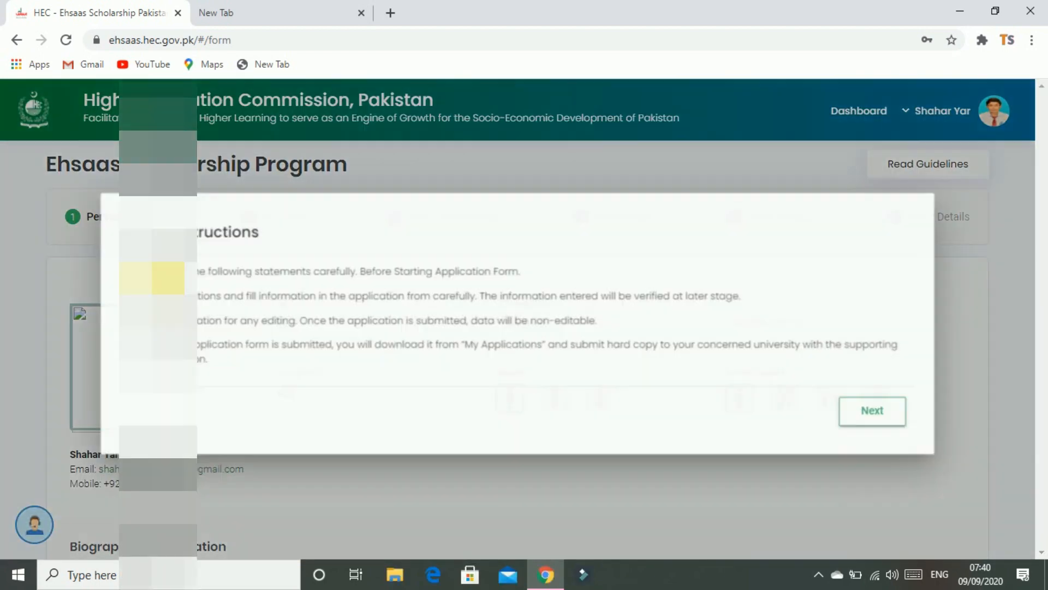
pyautogui.click(877, 413)
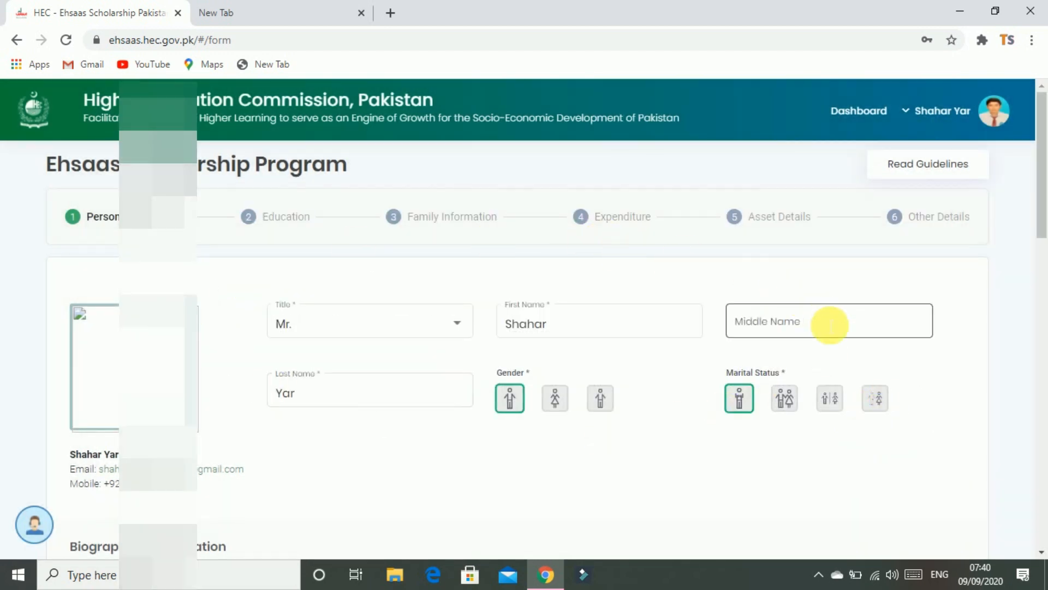
# Save the completed Personal Details form and continue to the Education step
pyautogui.moveTo(1042, 188); pyautogui.dragTo(1044, 481)
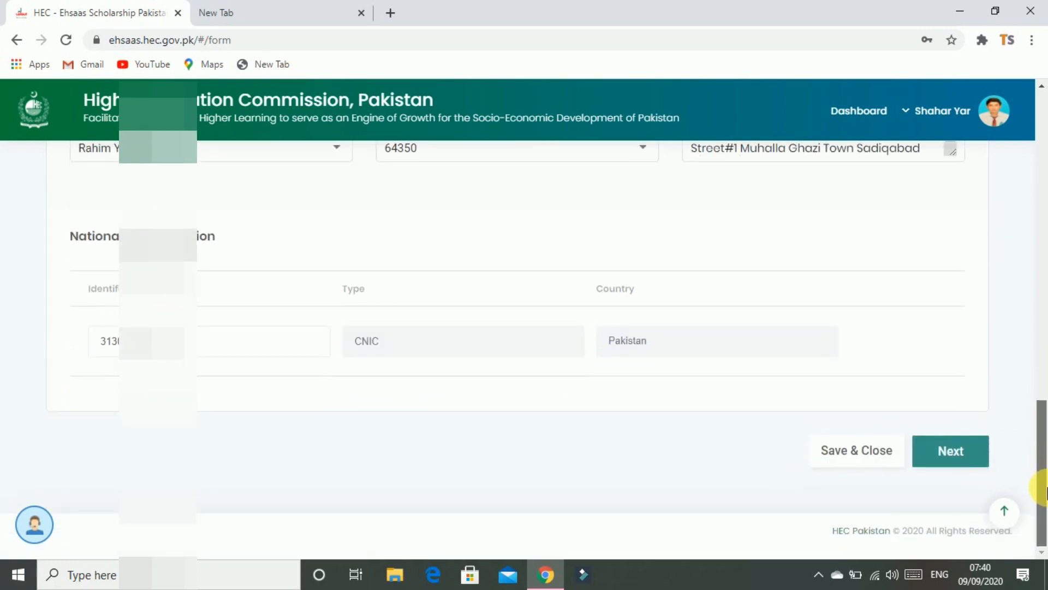
pyautogui.click(970, 467)
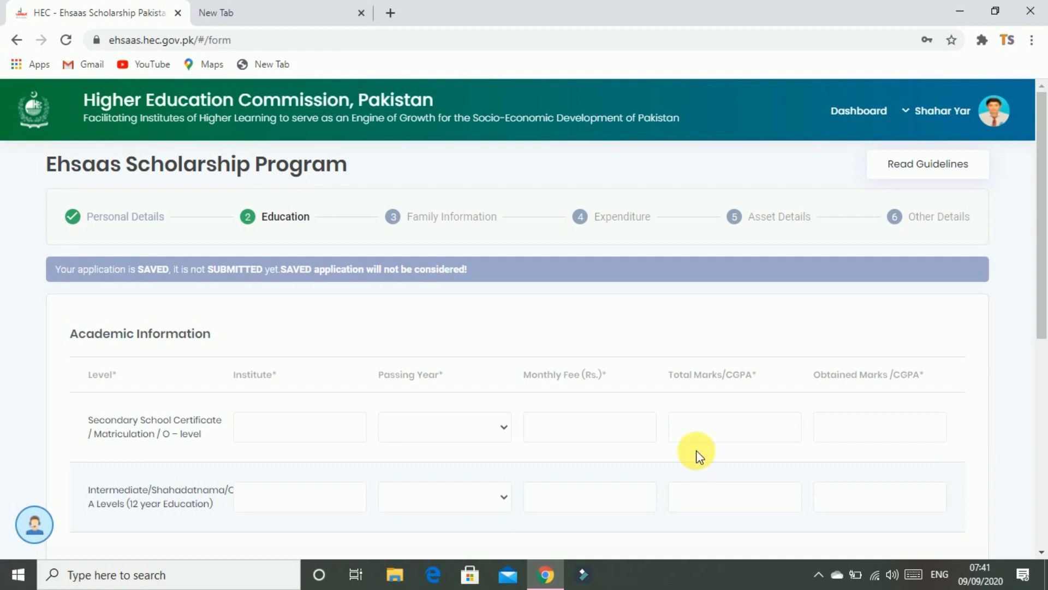
pyautogui.scroll(-1, 399, 402)
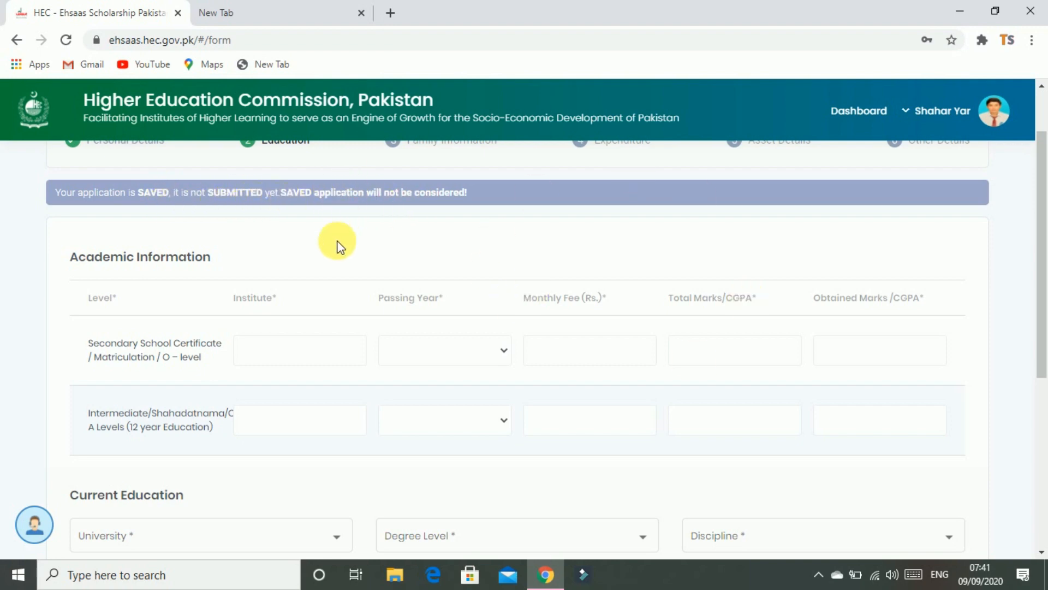
pyautogui.scroll(-6, 410, 394)
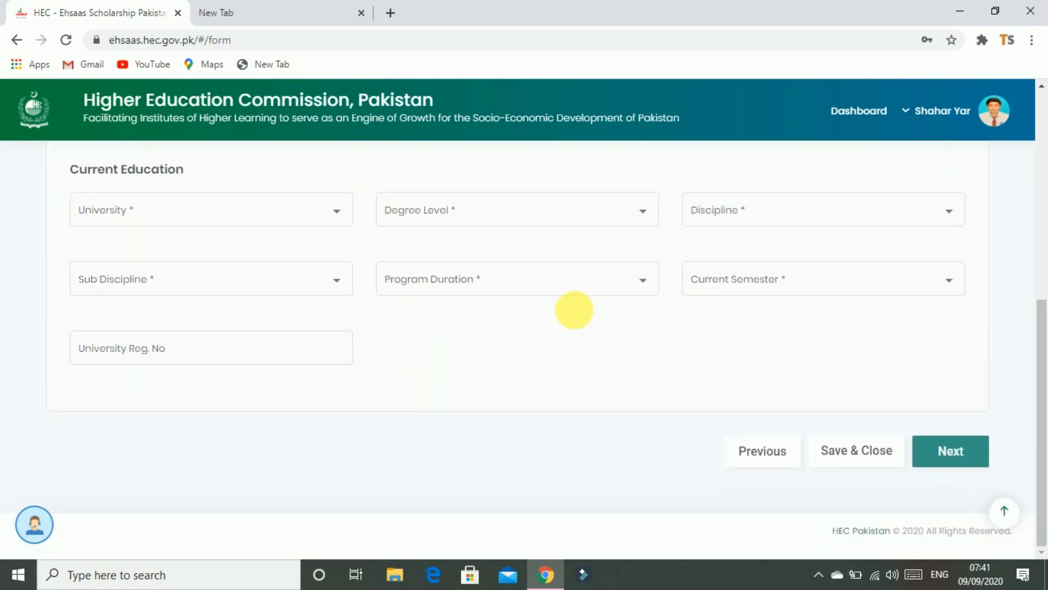
pyautogui.scroll(1, 570, 312)
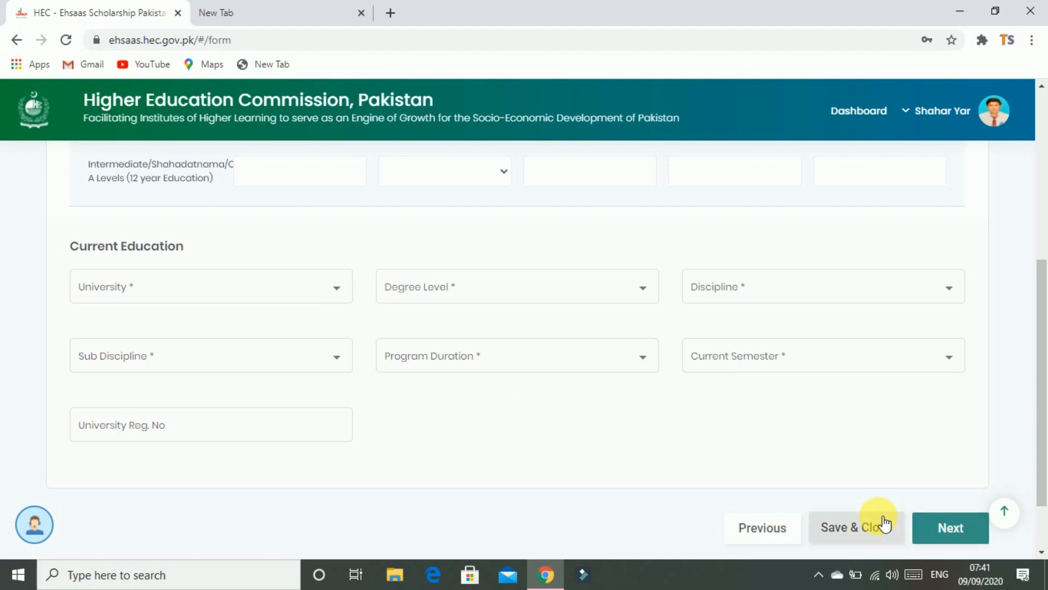
pyautogui.scroll(6, 639, 480)
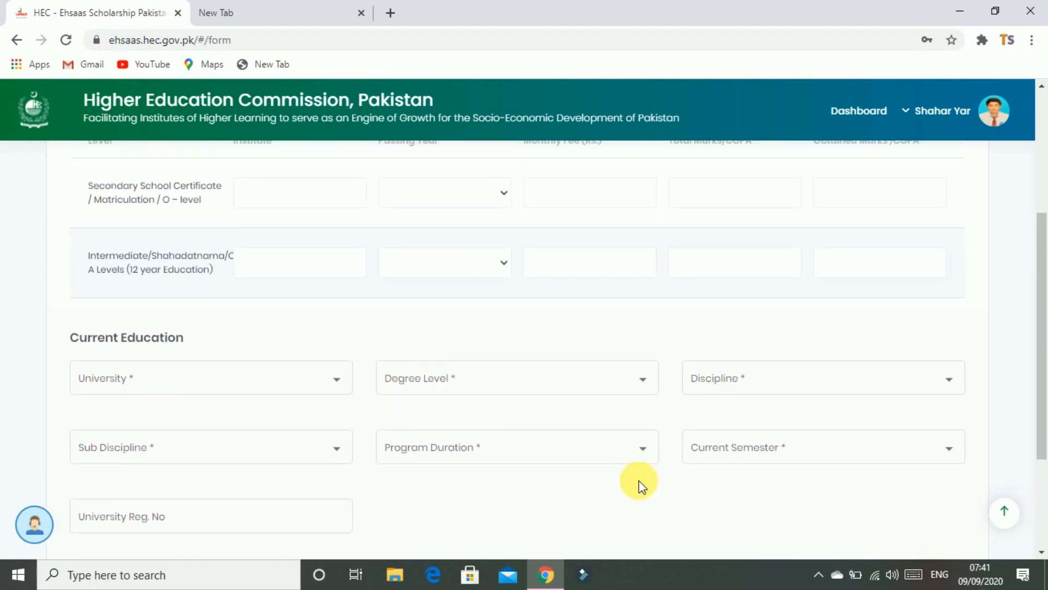
pyautogui.scroll(-1, 605, 453)
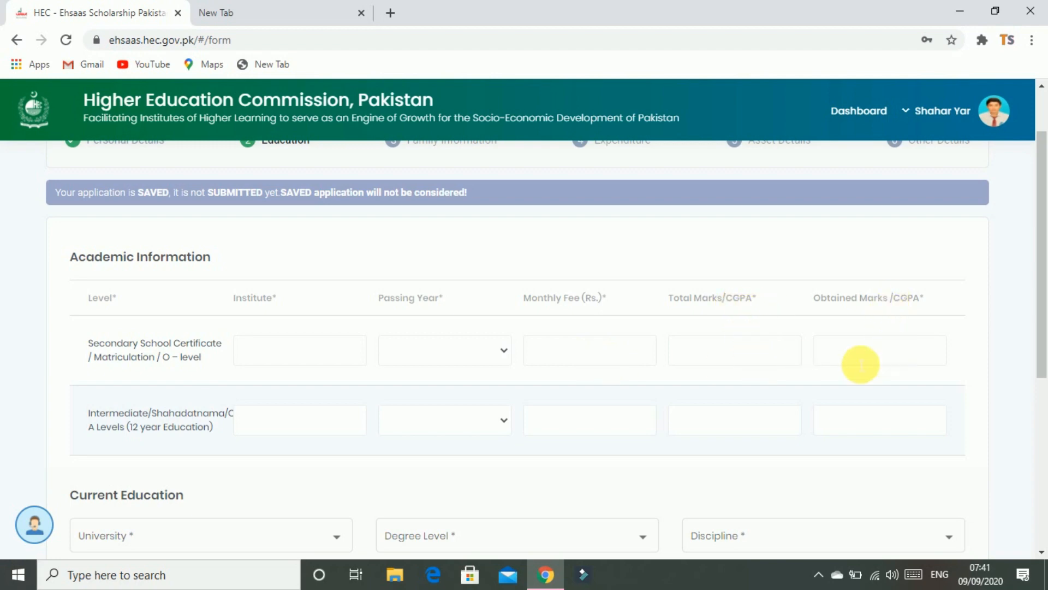
pyautogui.scroll(-1, 110, 437)
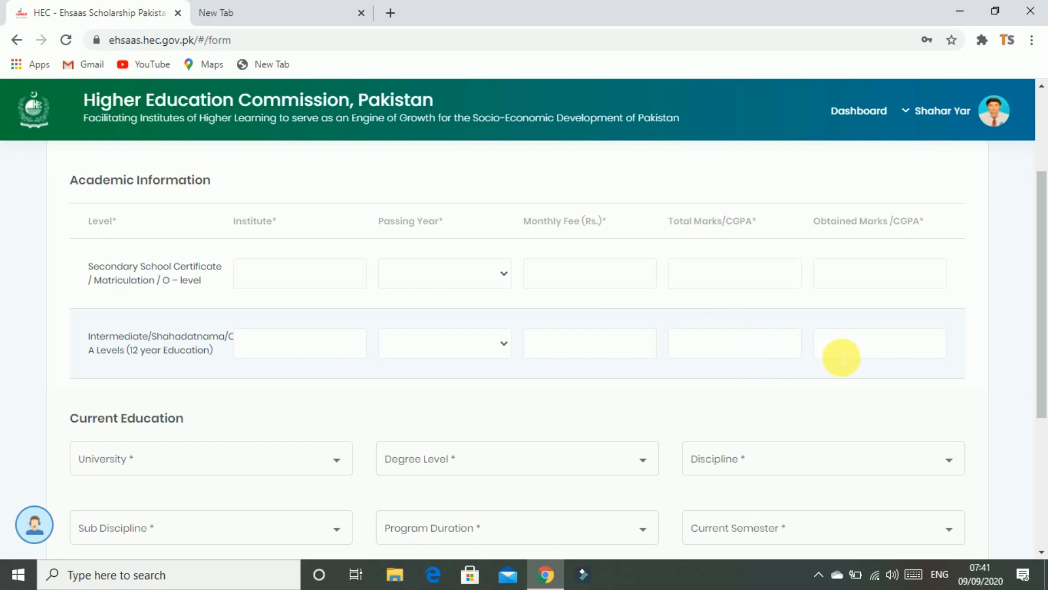
pyautogui.scroll(-3, 841, 358)
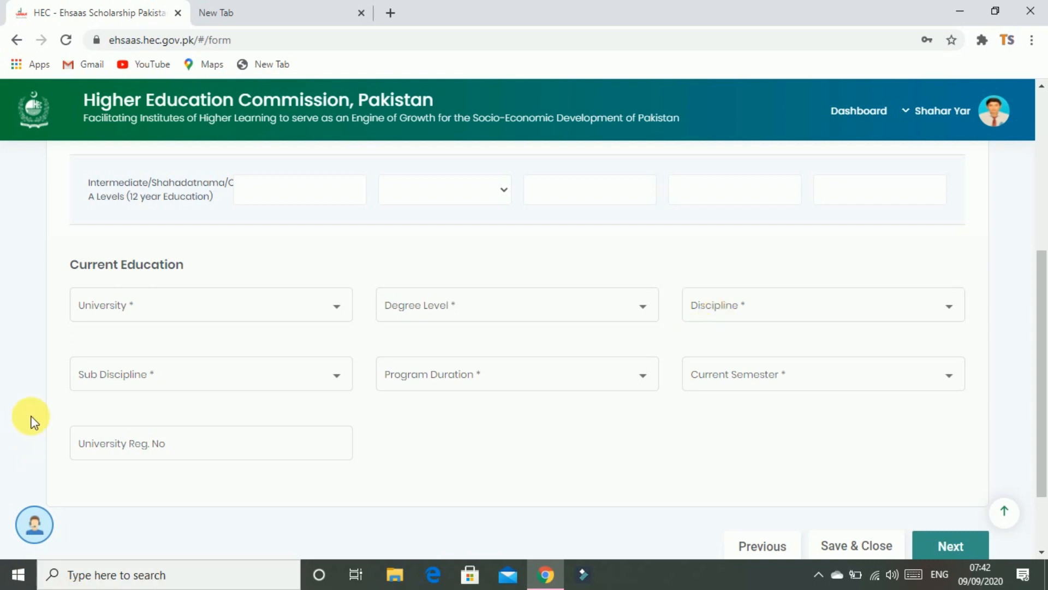
# Enter the registration number and academic results, leaving Program Duration and Current Semester unselected
pyautogui.click(145, 450)
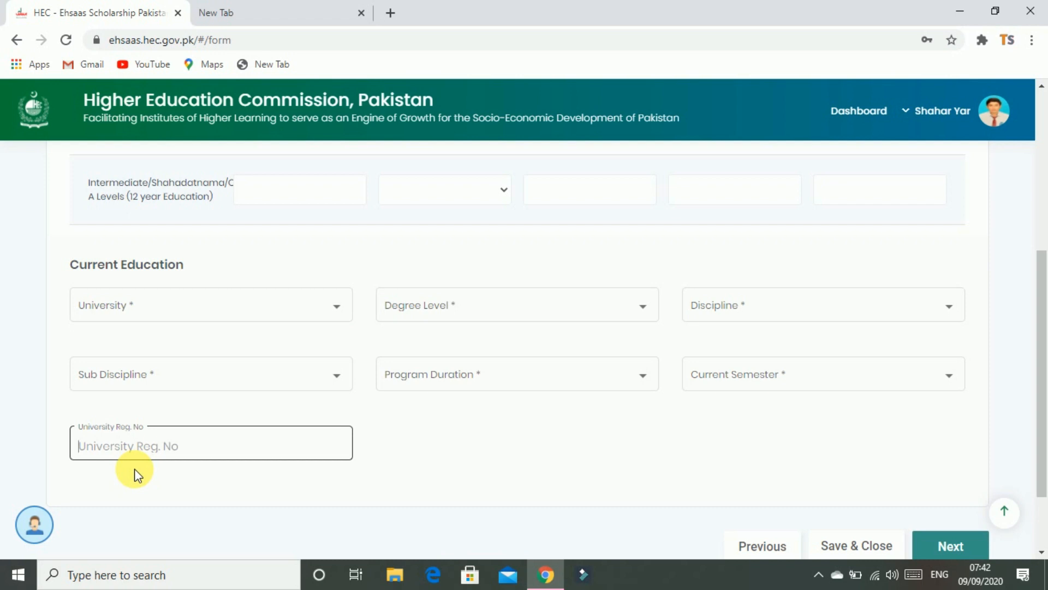
pyautogui.click(909, 385)
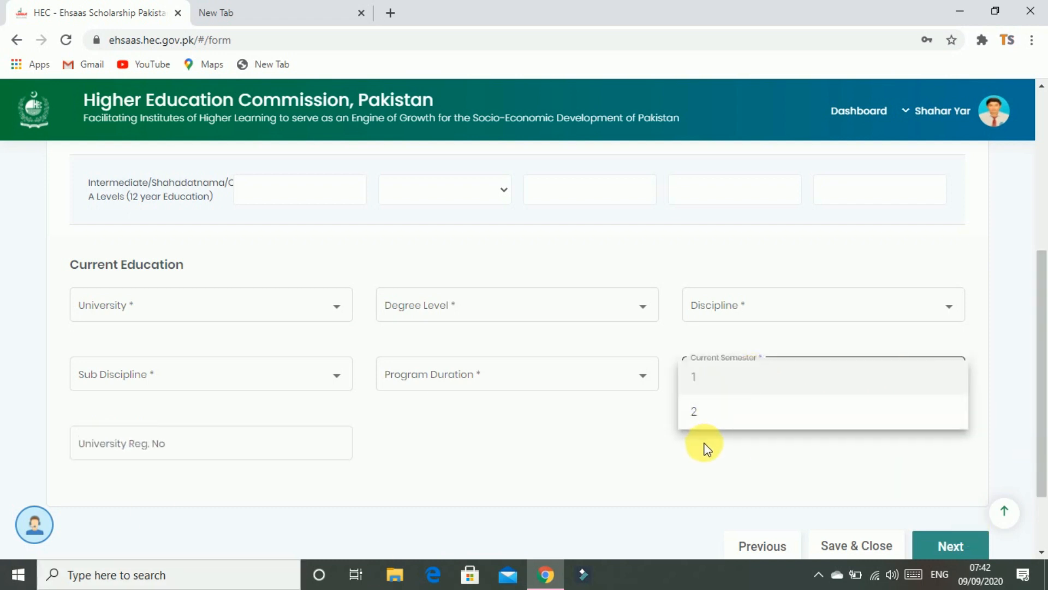
pyautogui.click(607, 414)
pyautogui.click(631, 382)
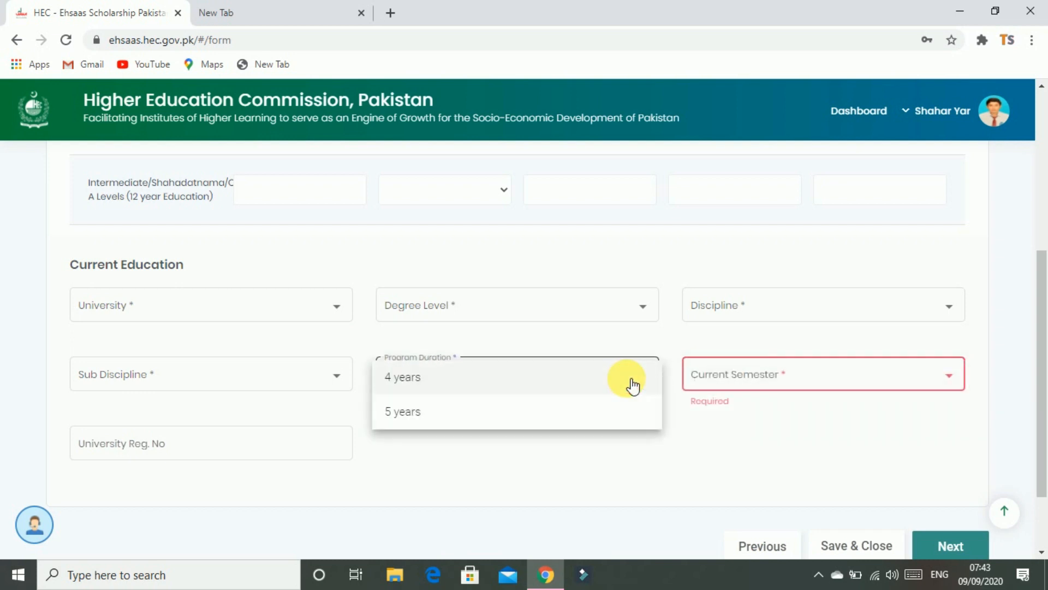
pyautogui.click(471, 455)
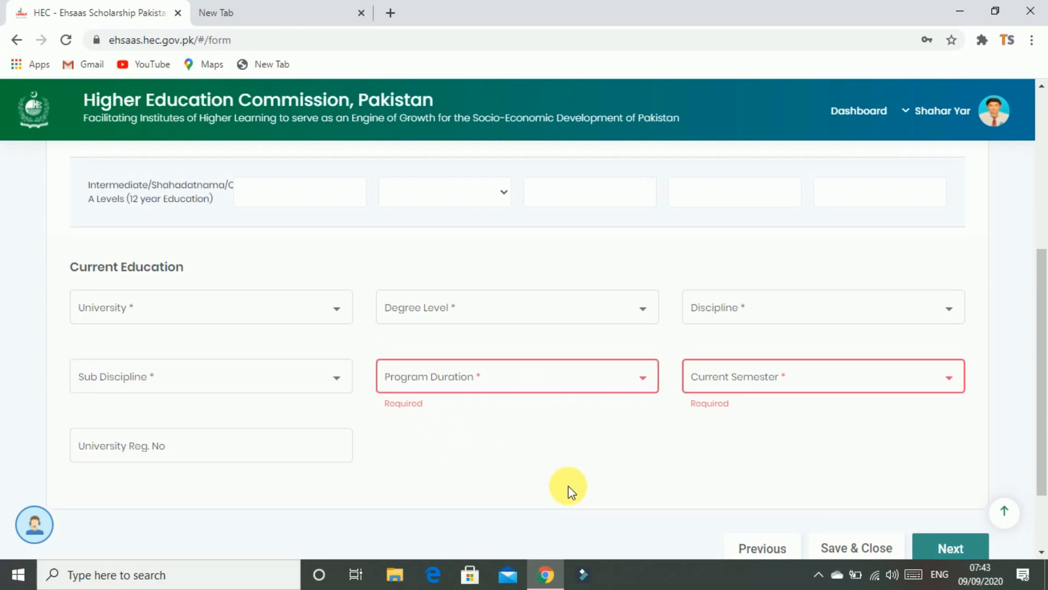
pyautogui.scroll(4, 569, 486)
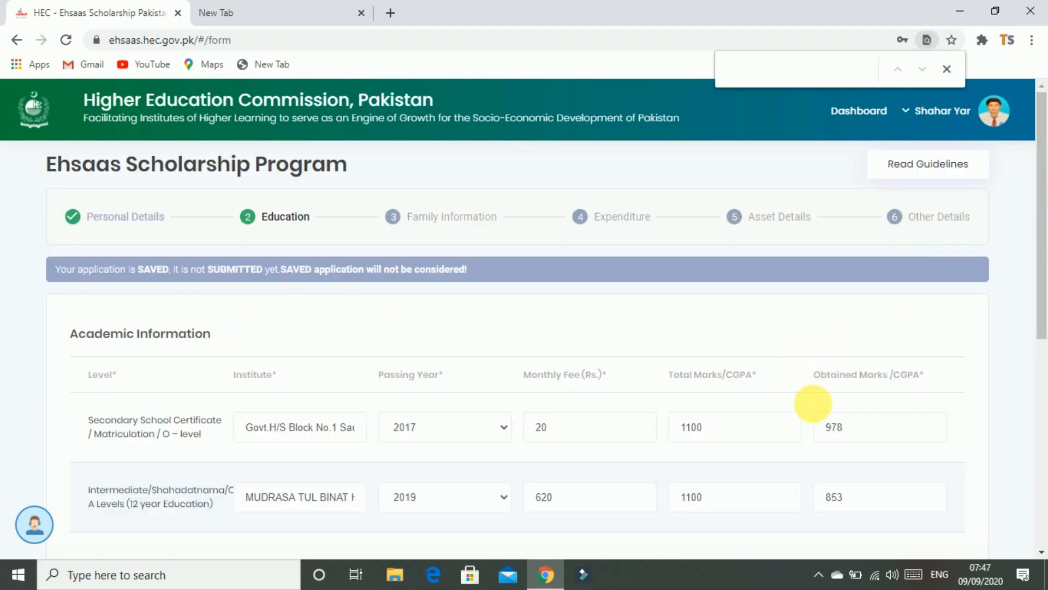
# Save Education with Undergraduate, Engineering & Technology, 4-year duration and semester 2
pyautogui.scroll(-2, 813, 376)
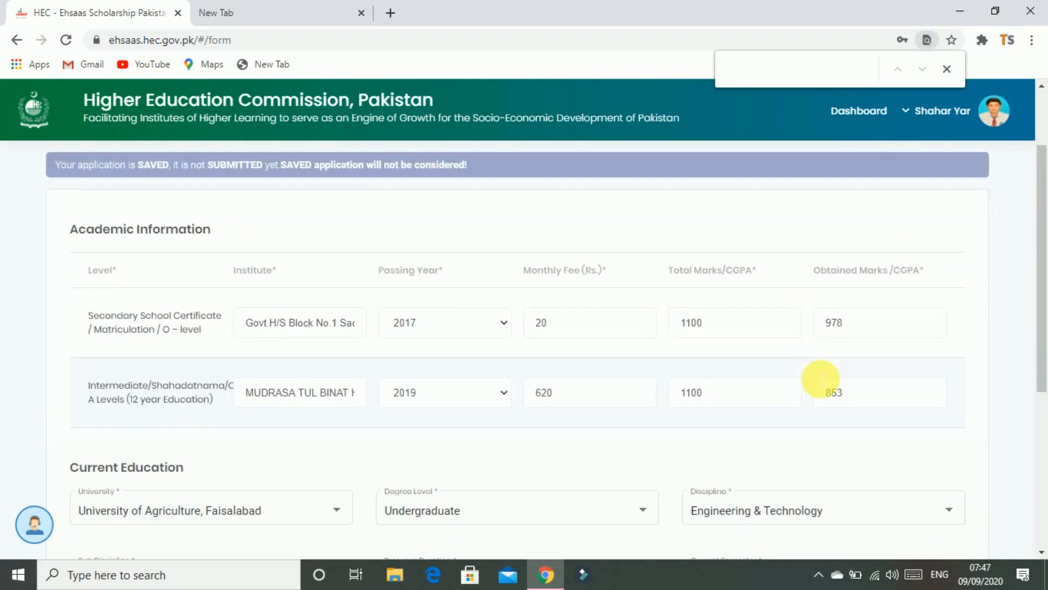
pyautogui.scroll(2, 803, 355)
pyautogui.click(280, 225)
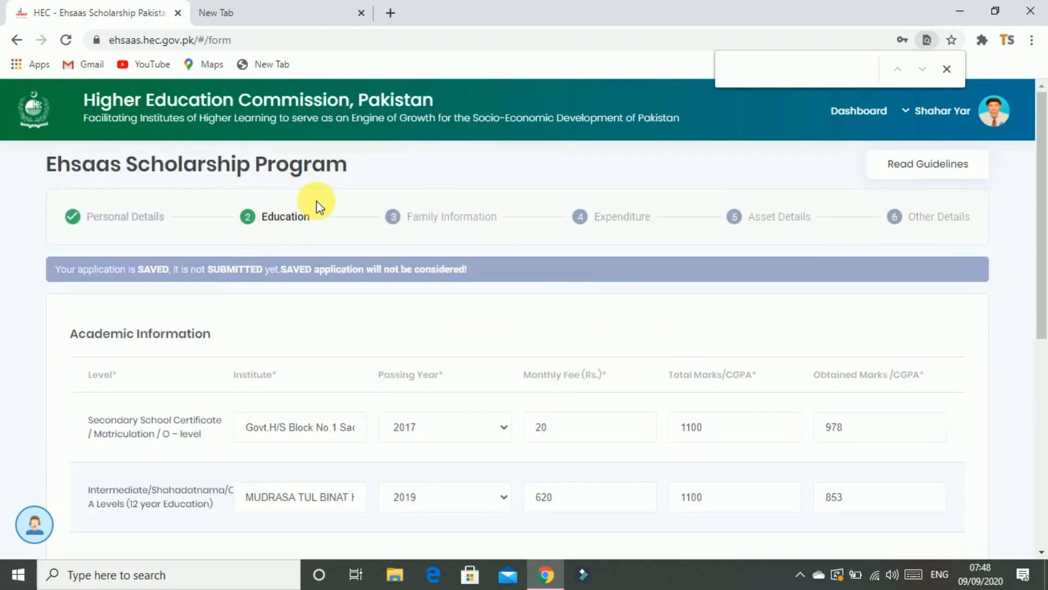
pyautogui.scroll(-5, 751, 326)
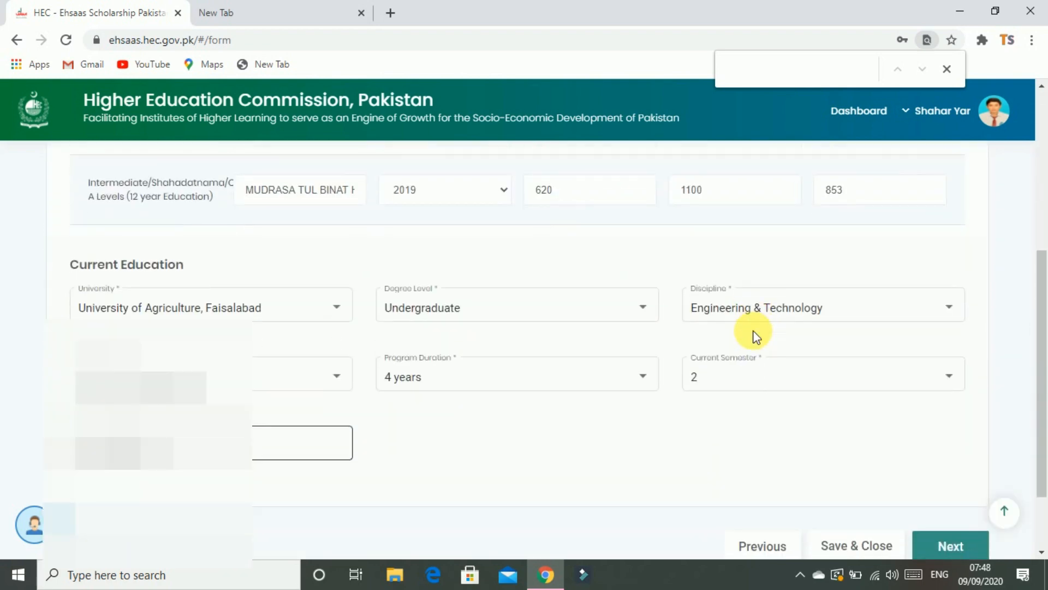
pyautogui.scroll(-2, 755, 335)
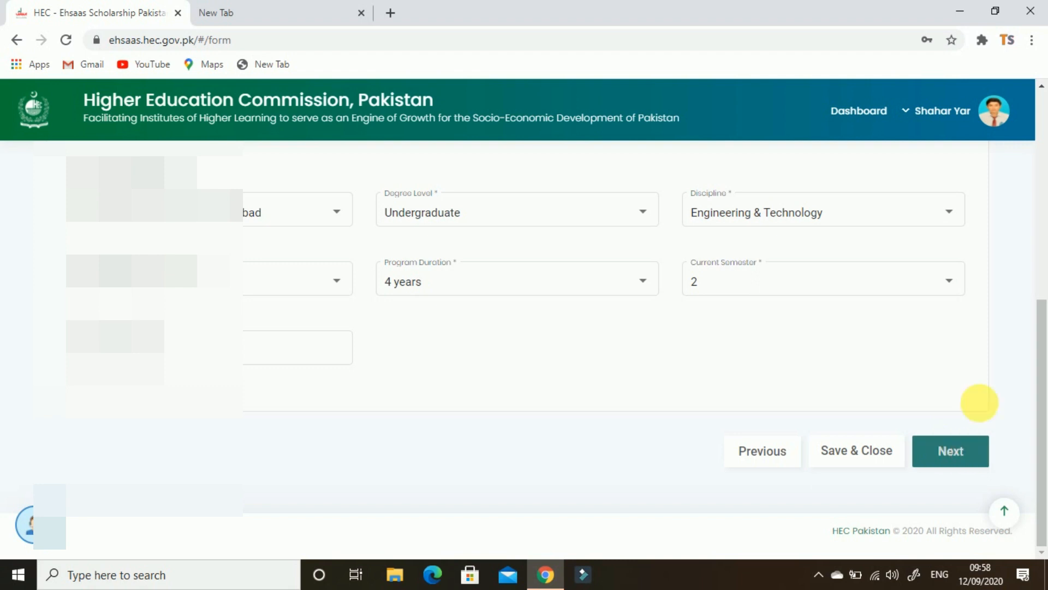
pyautogui.click(966, 454)
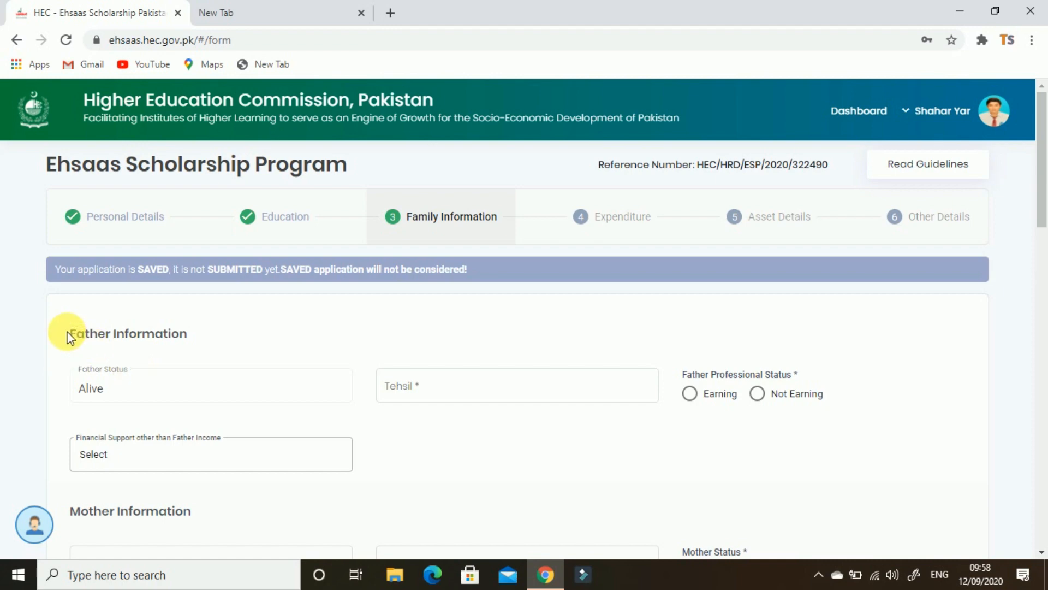
# Enter Sadiqabad as the father's tehsil and set his professional status to Earning
pyautogui.moveTo(71, 334); pyautogui.dragTo(205, 350)
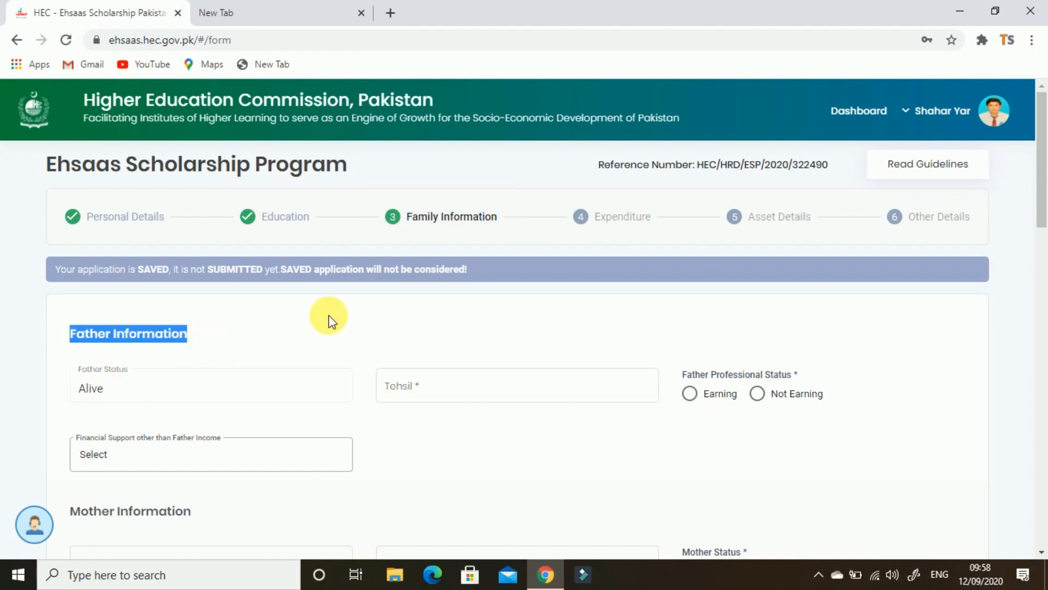
pyautogui.click(313, 329)
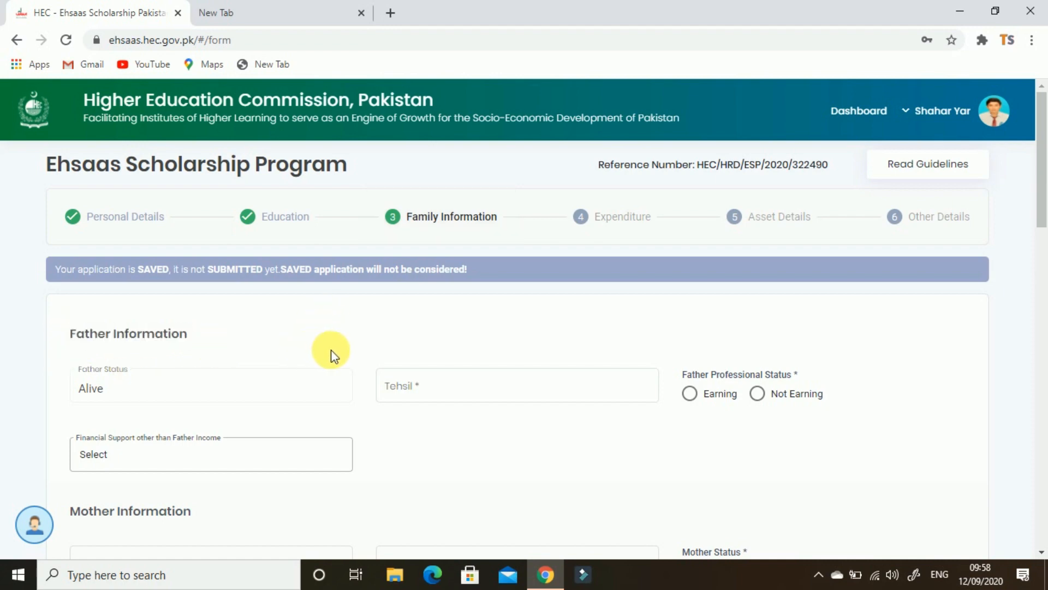
pyautogui.scroll(-1, 331, 352)
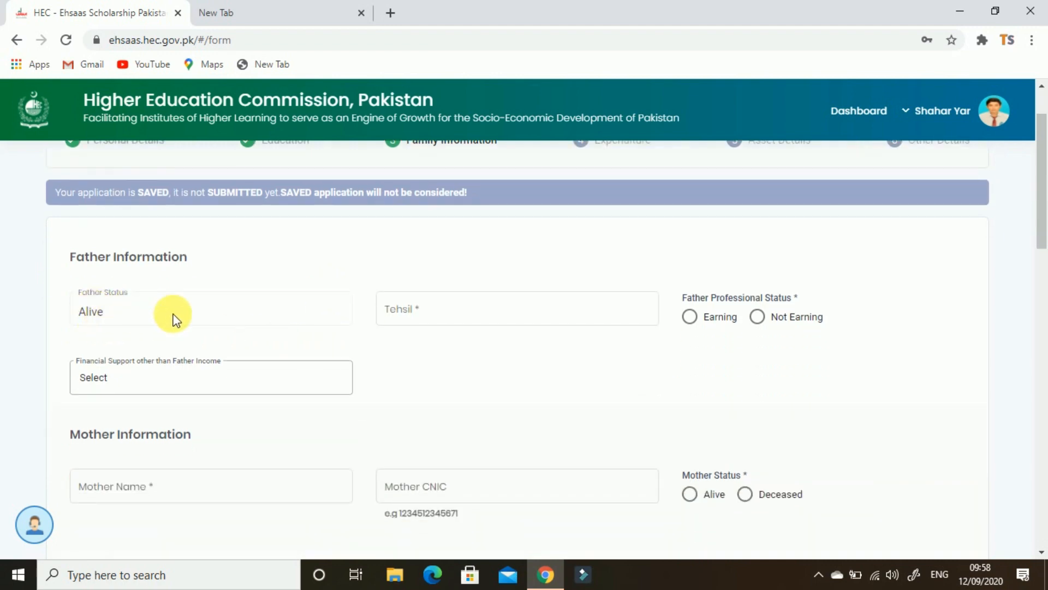
pyautogui.click(432, 319)
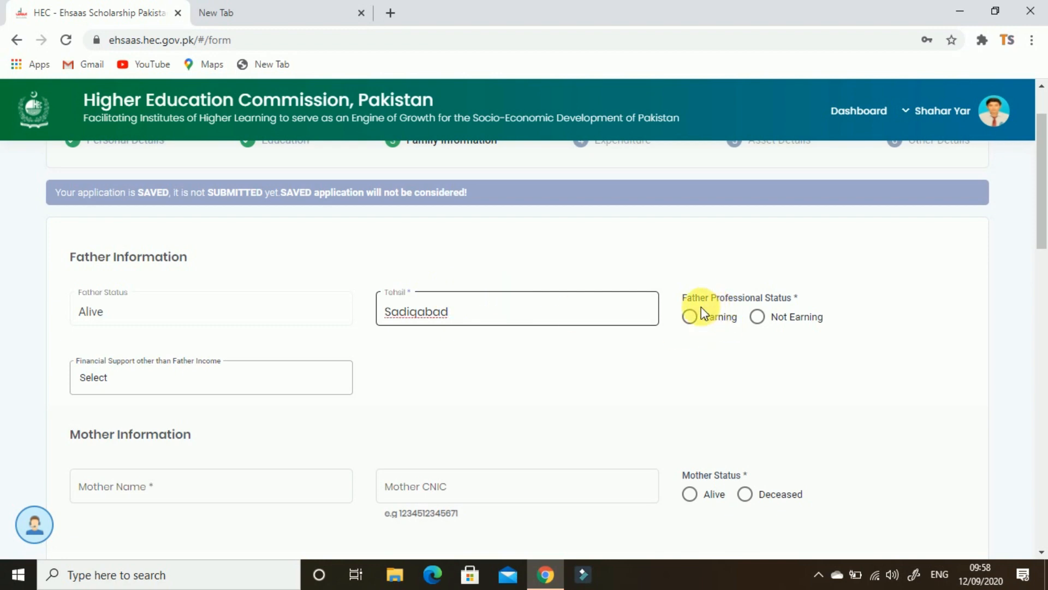
pyautogui.click(796, 326)
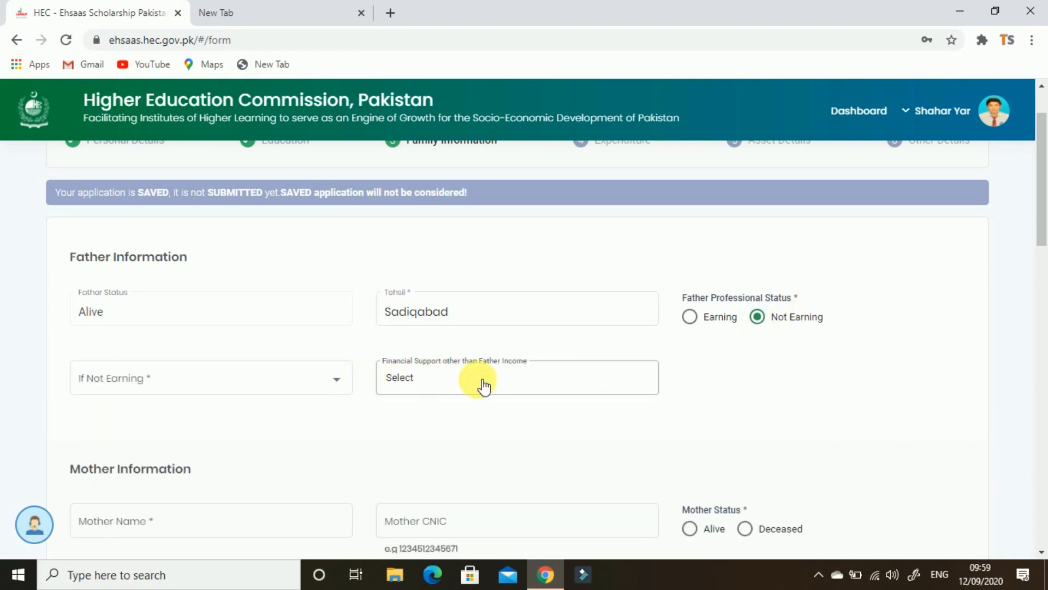
pyautogui.click(713, 323)
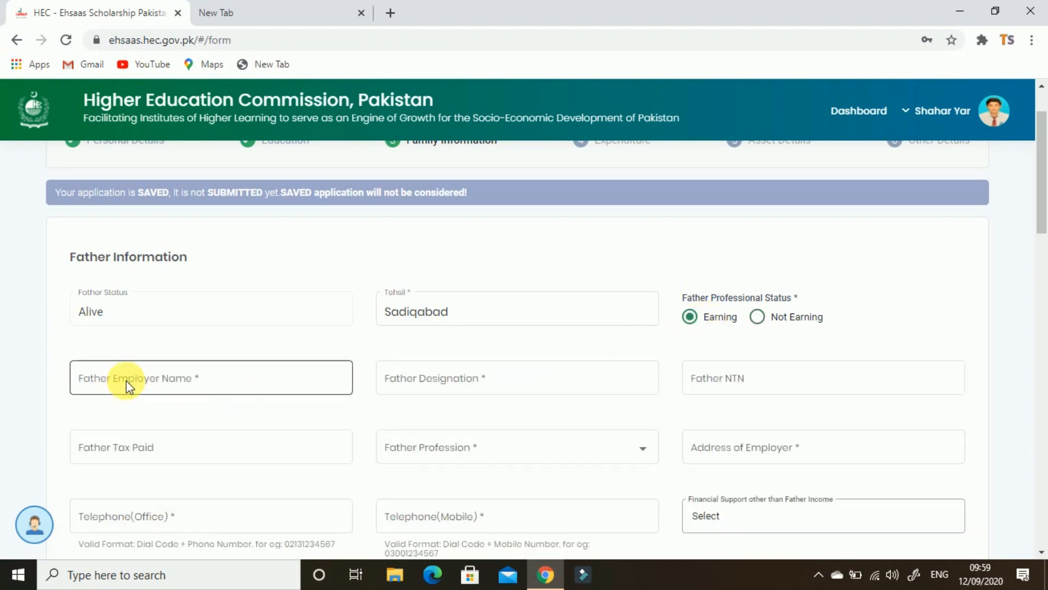
# Enter the father's employer name and Labour as his designation
pyautogui.click(107, 385)
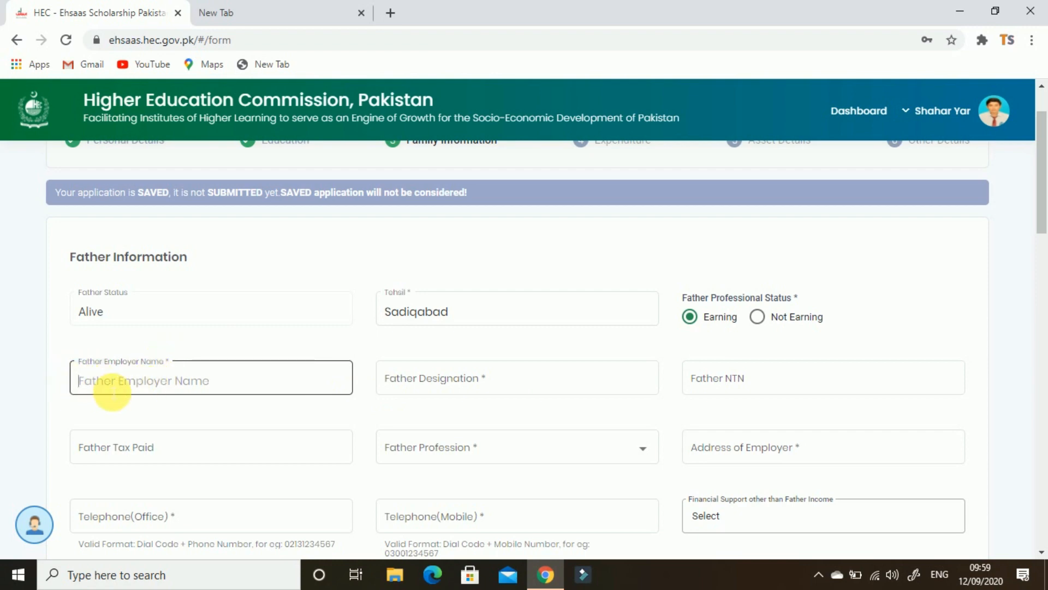
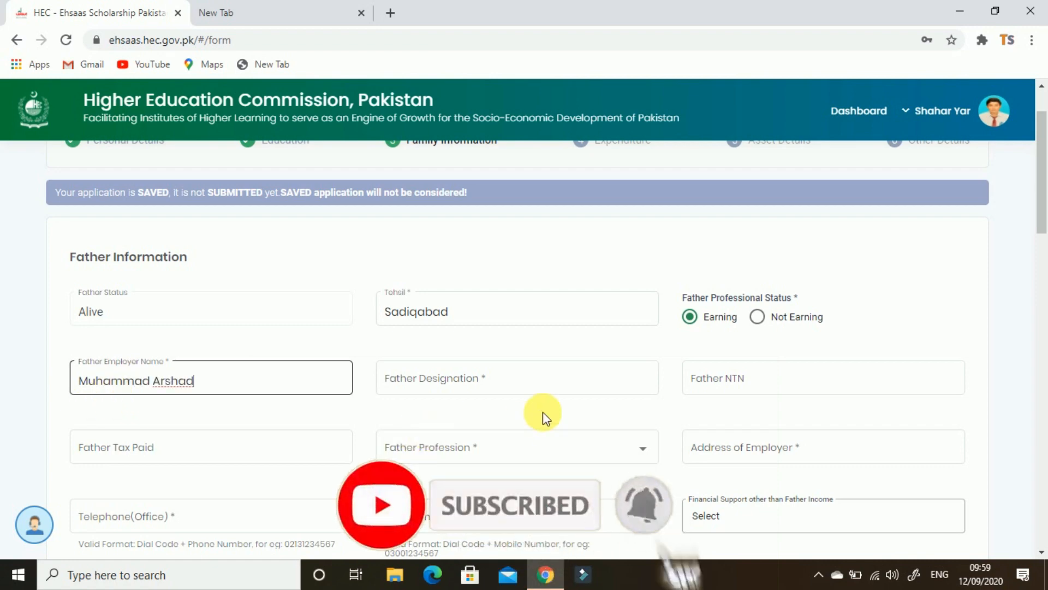
pyautogui.click(557, 382)
pyautogui.write('Labour')
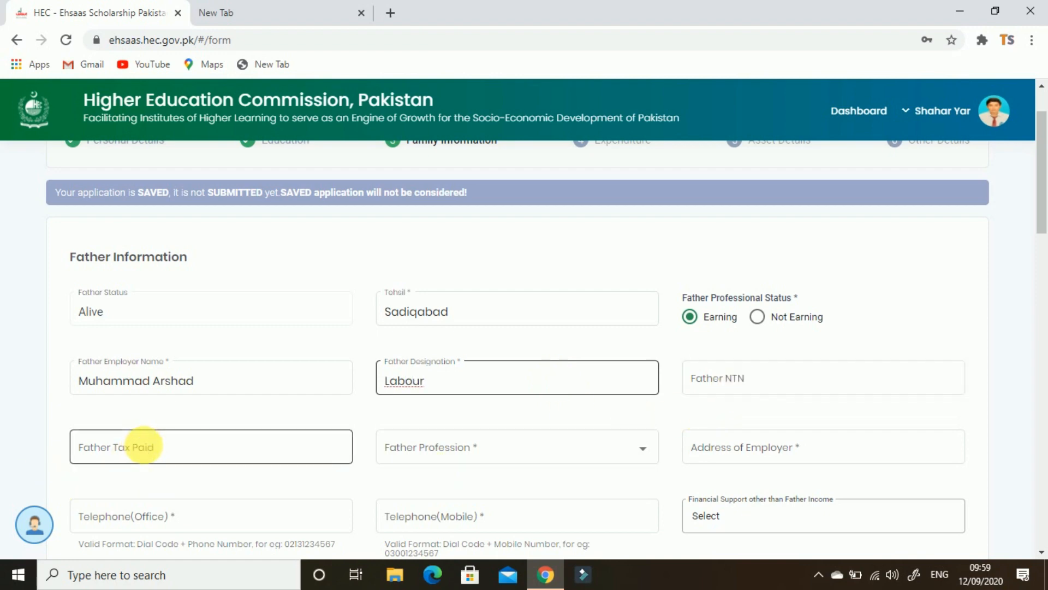
pyautogui.click(707, 381)
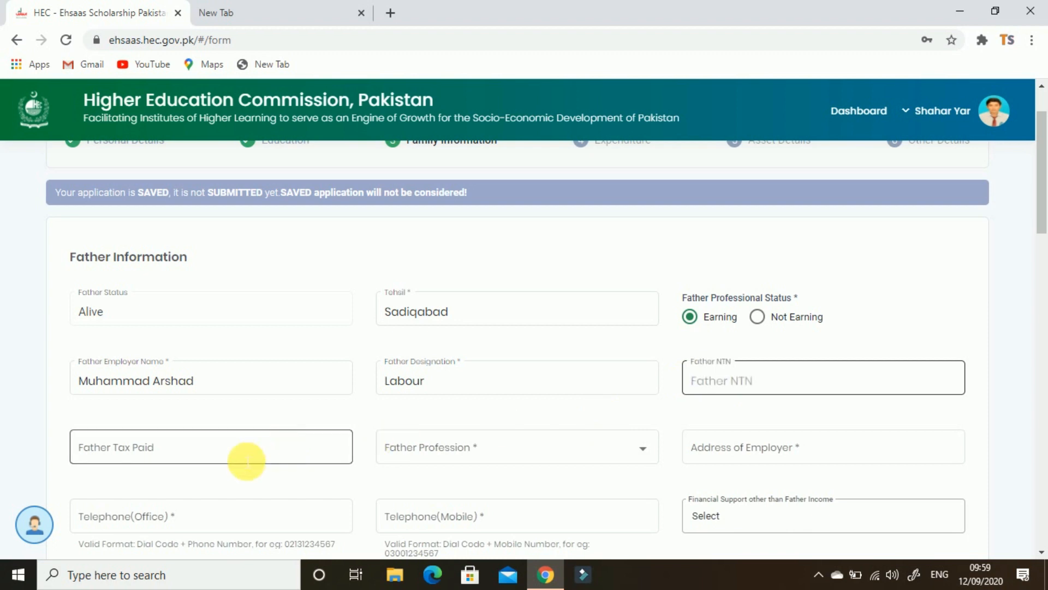
pyautogui.click(247, 461)
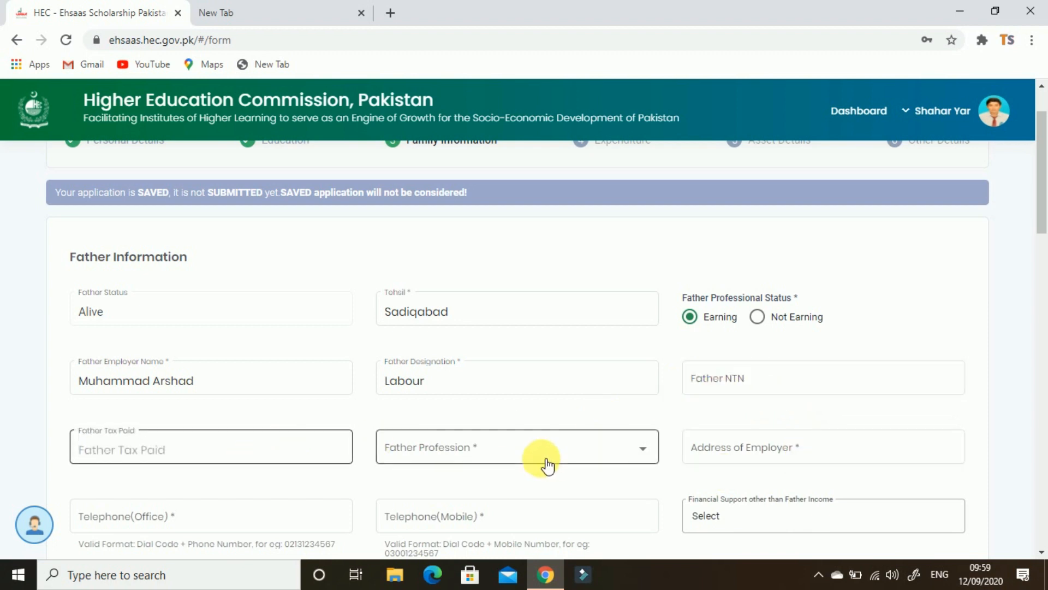
# Choose Laborer as the father's profession and enter the employer's address
pyautogui.click(524, 460)
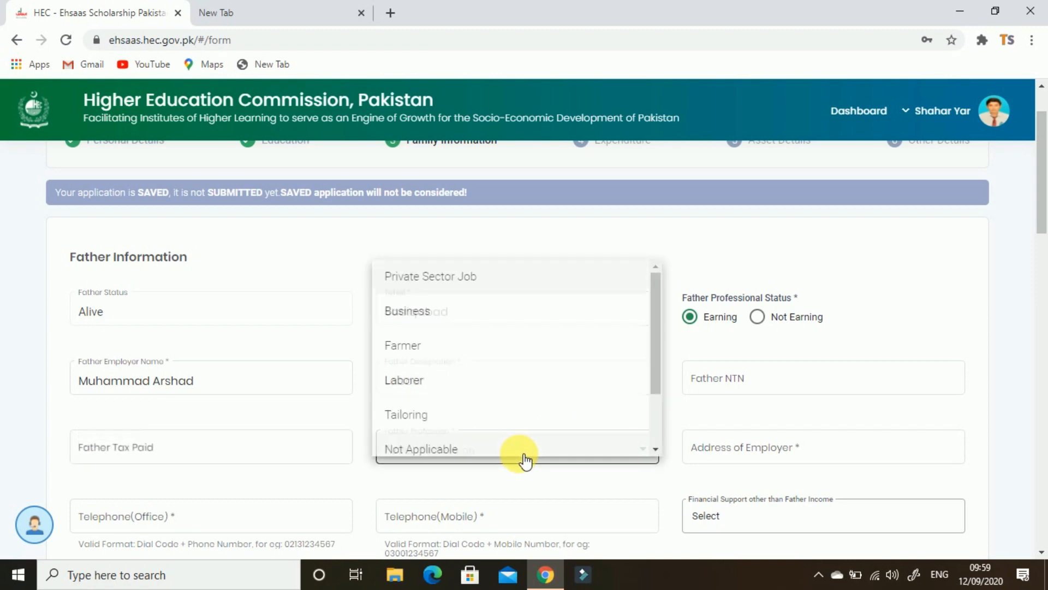
pyautogui.scroll(-2, 480, 417)
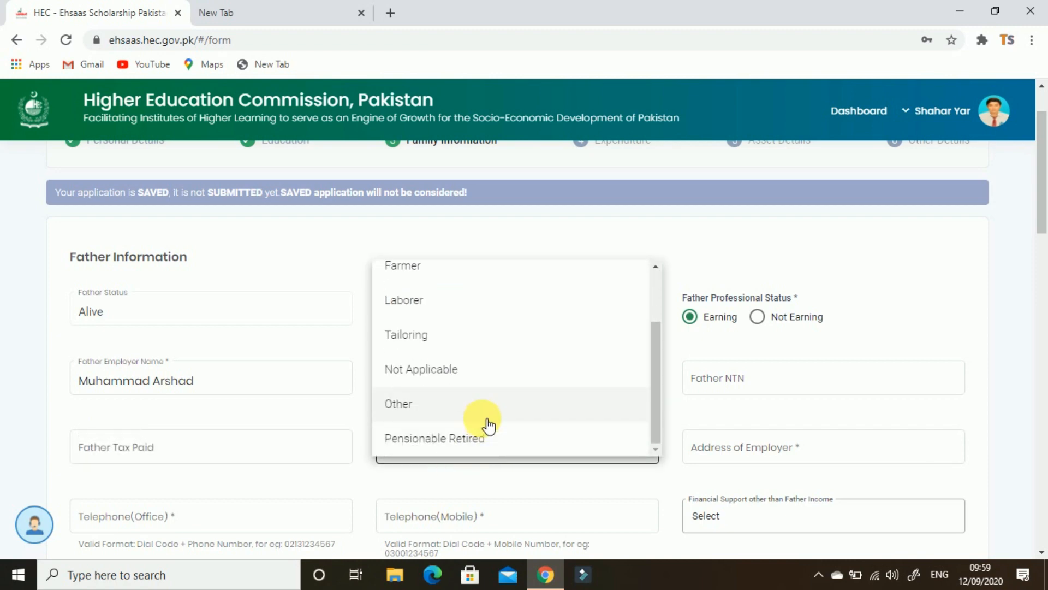
pyautogui.scroll(2, 484, 402)
pyautogui.click(481, 391)
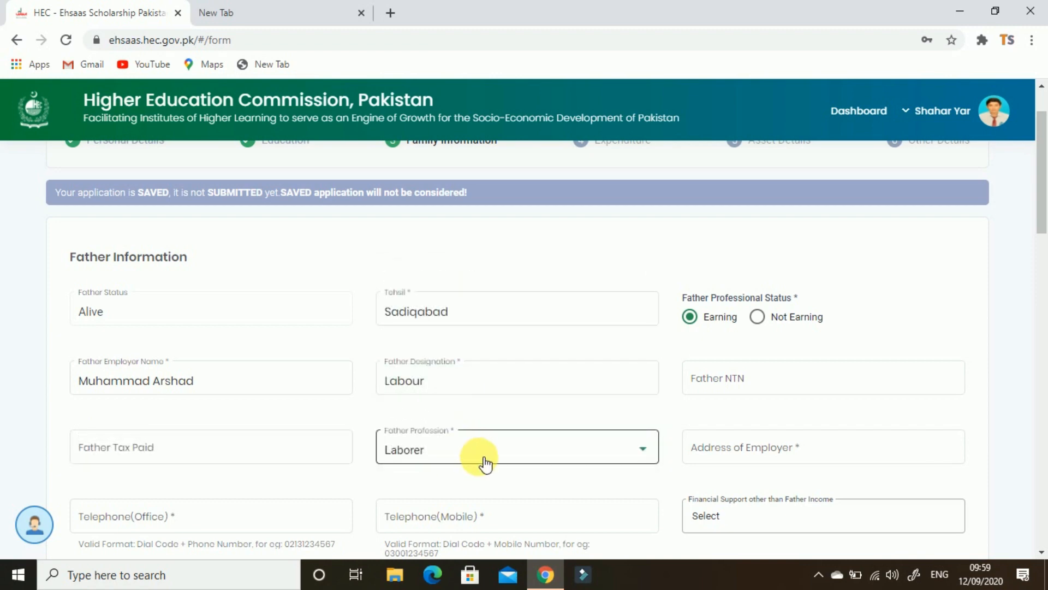
pyautogui.click(880, 449)
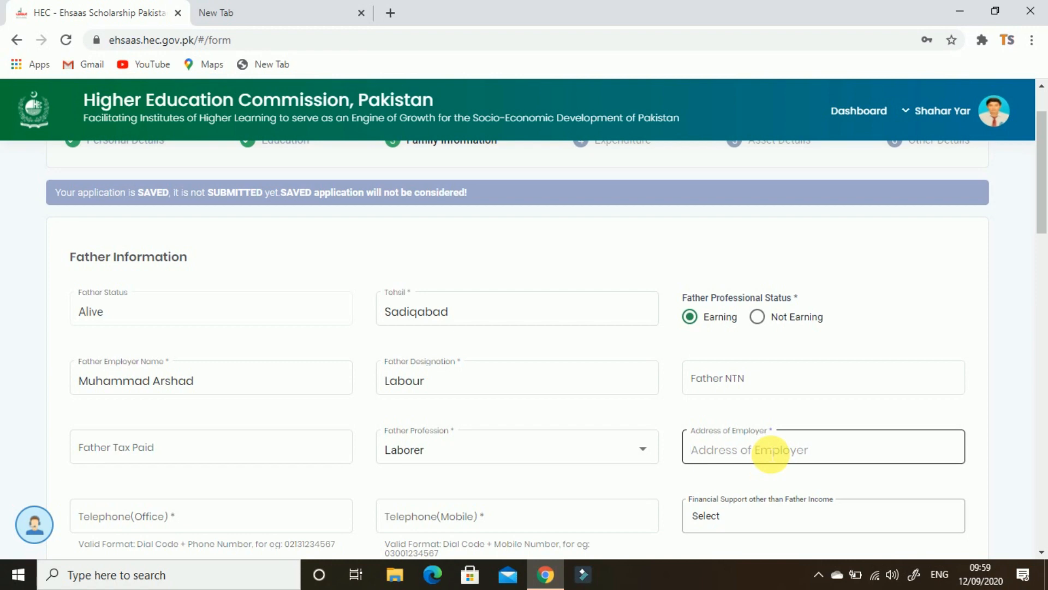
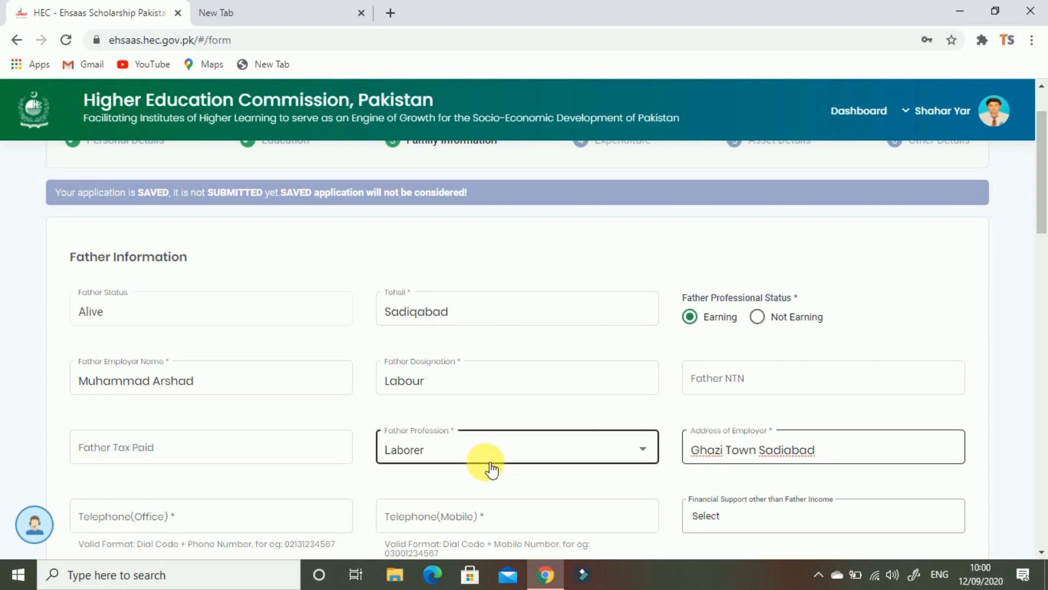
# Leave the office and mobile telephone number fields blank
pyautogui.scroll(-1, 313, 470)
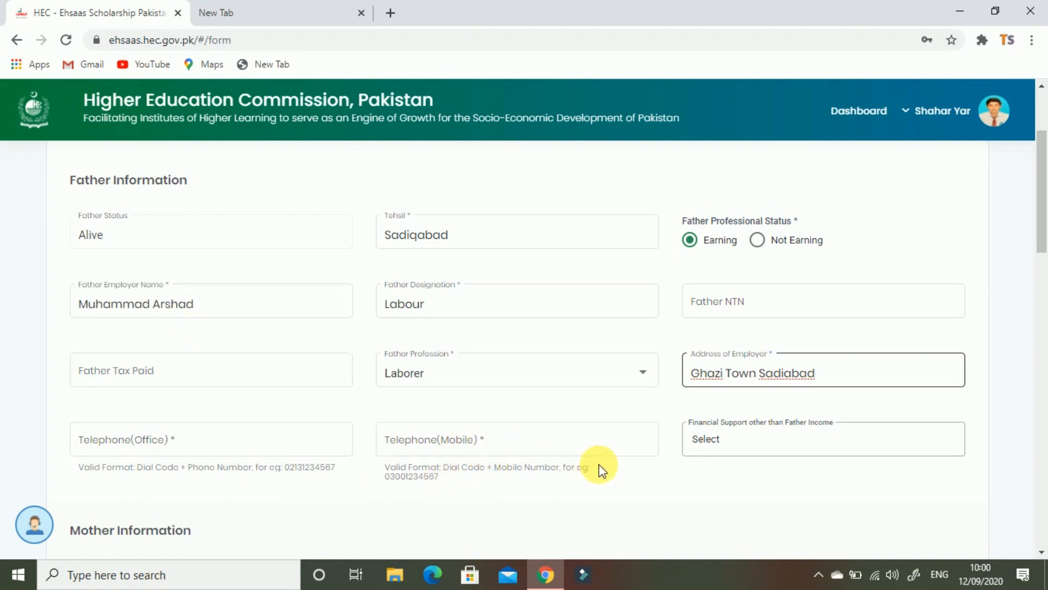
pyautogui.click(247, 443)
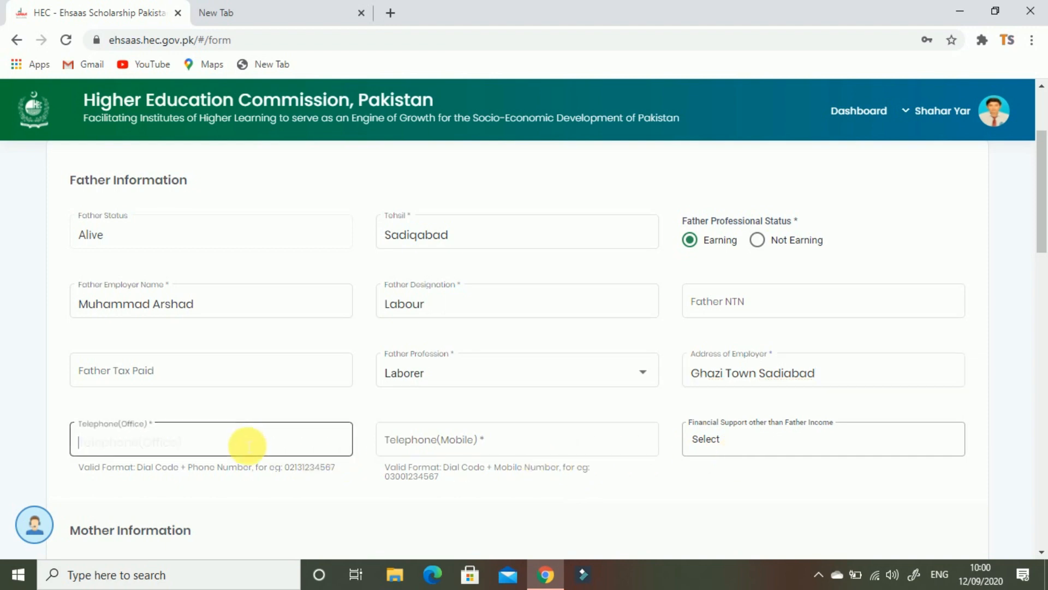
pyautogui.press('Tab')
pyautogui.scroll(-5, 560, 245)
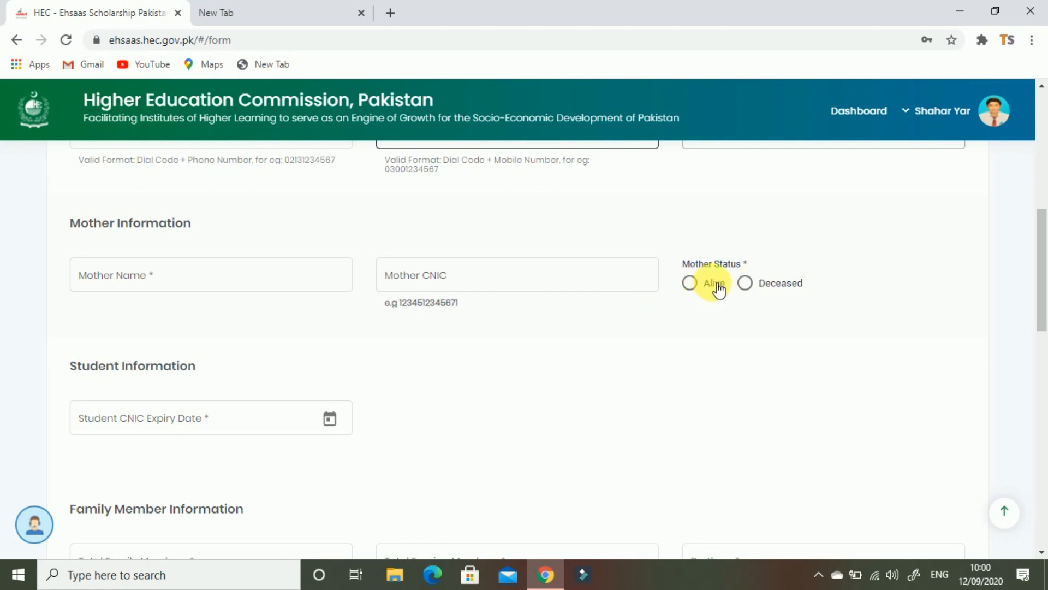
# Mark the mother as Alive and House Wife, with the parents' relationship Combined
pyautogui.click(689, 282)
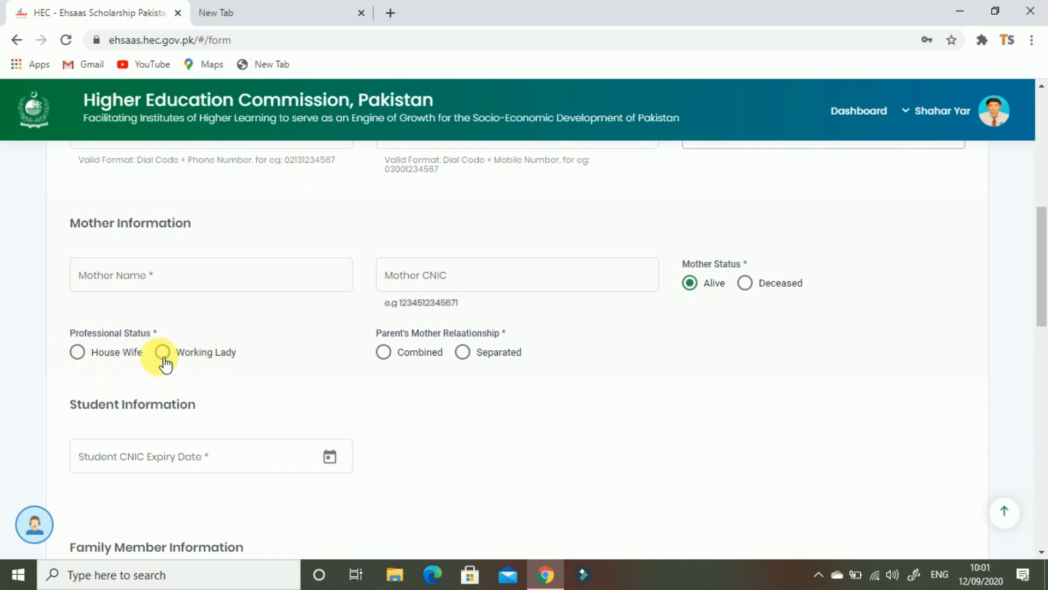
pyautogui.click(79, 351)
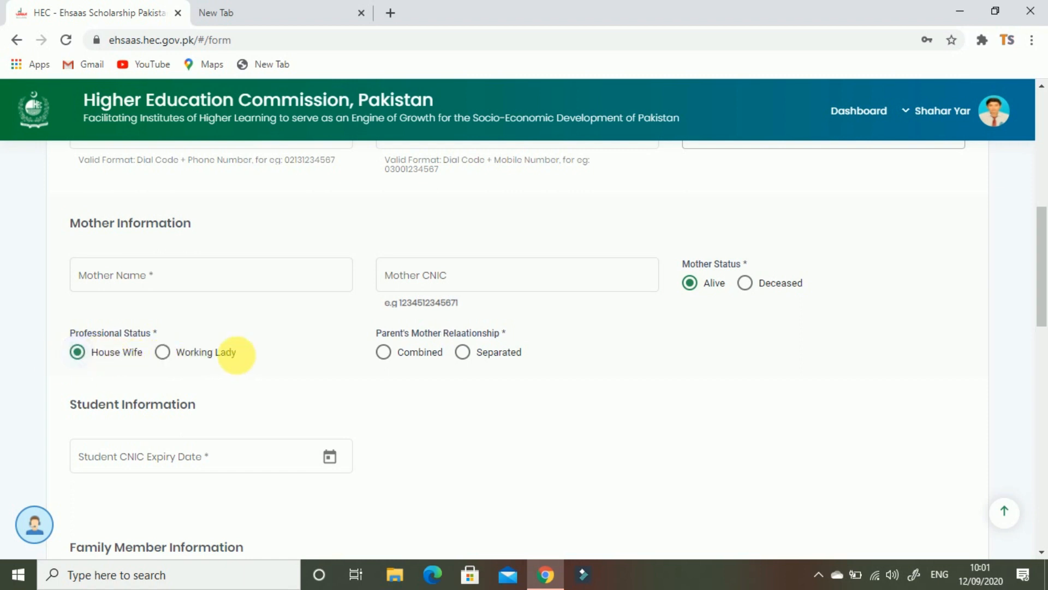
pyautogui.click(407, 356)
pyautogui.moveTo(44, 417); pyautogui.dragTo(204, 407)
# Browse the student CNIC expiry date picker to 2029, then close it without a date
pyautogui.click(170, 470)
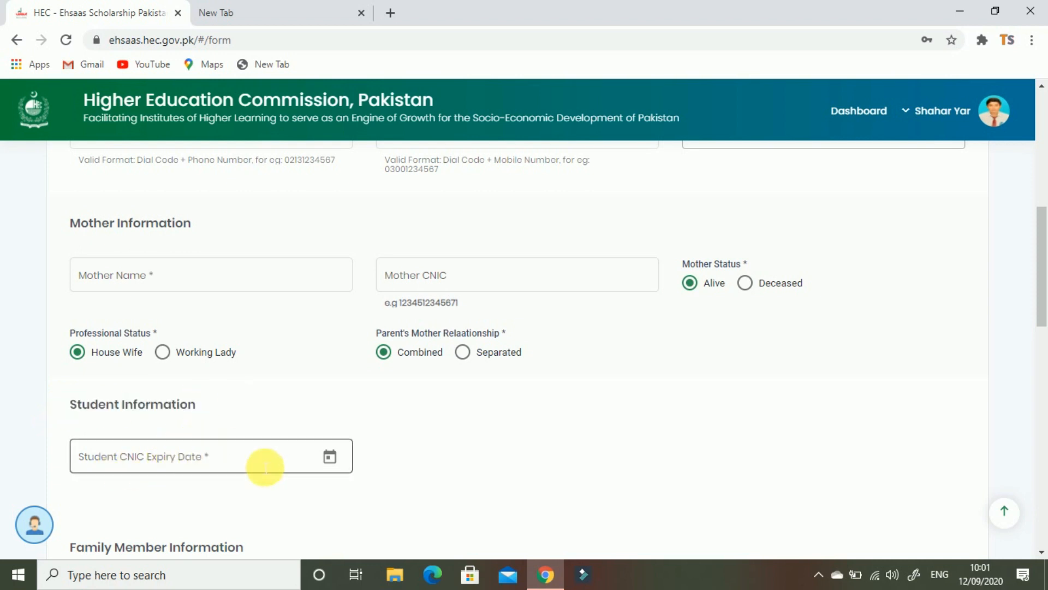
pyautogui.scroll(-1, 246, 469)
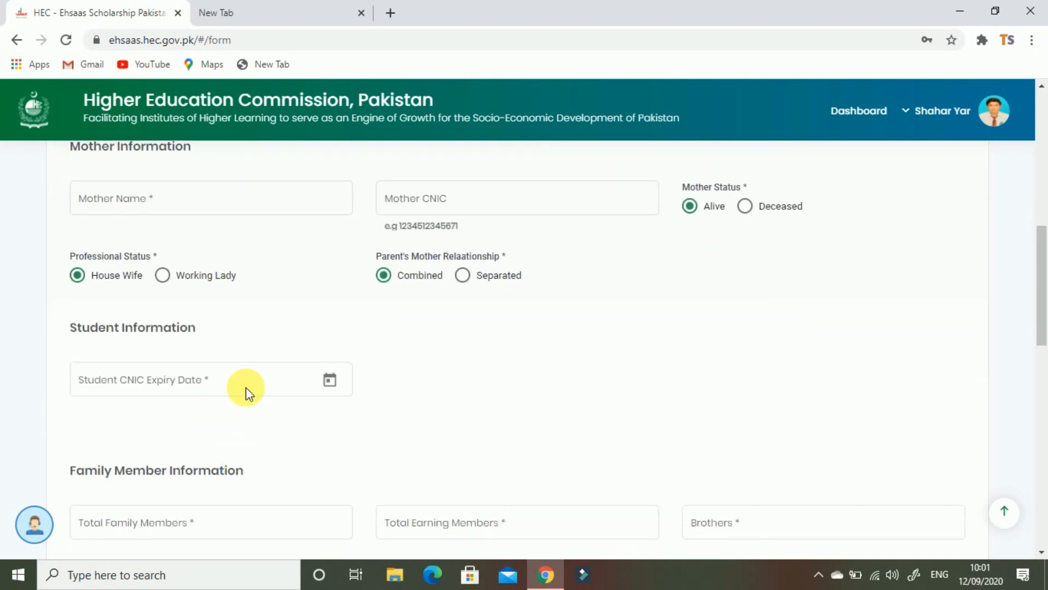
pyautogui.click(338, 383)
pyautogui.click(143, 112)
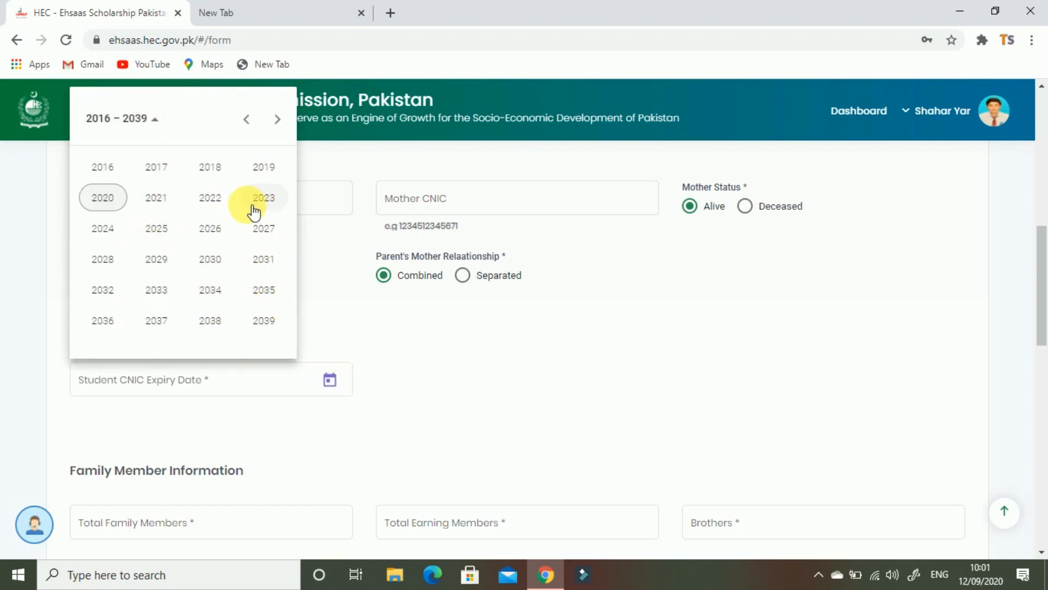
pyautogui.click(157, 259)
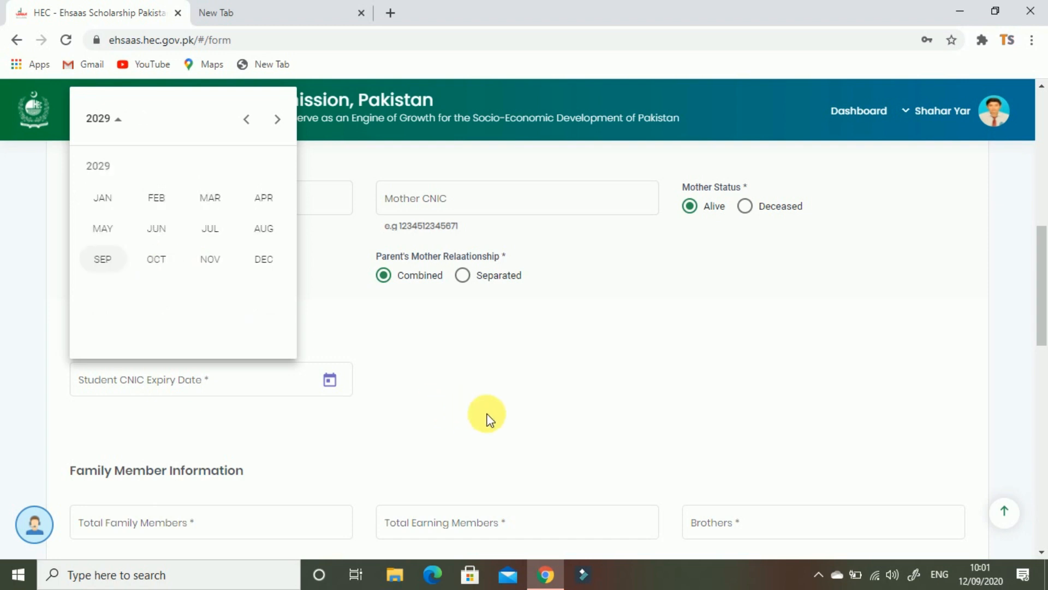
pyautogui.click(385, 343)
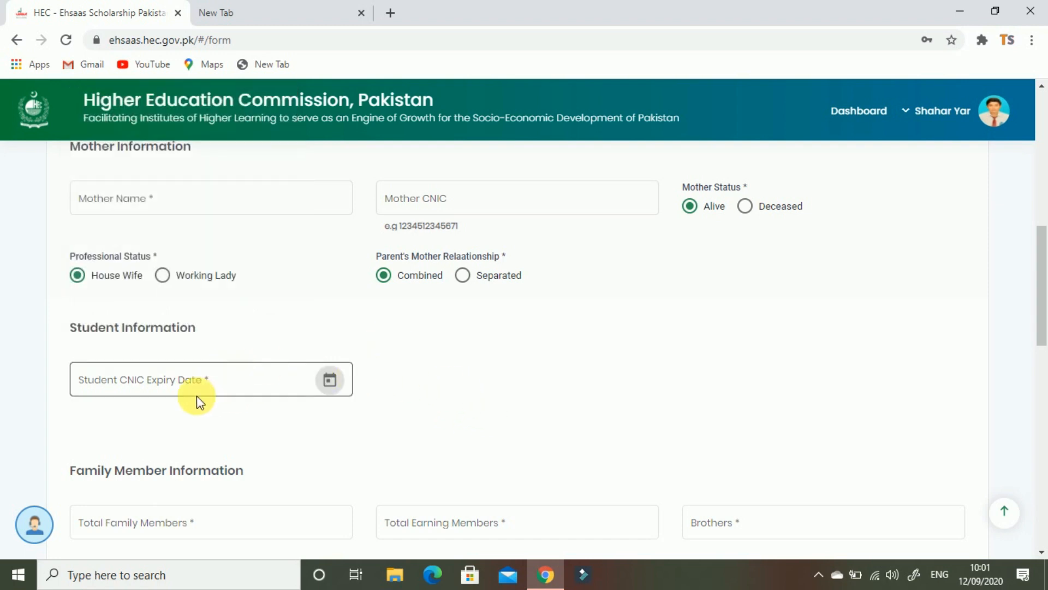
pyautogui.scroll(-1, 317, 412)
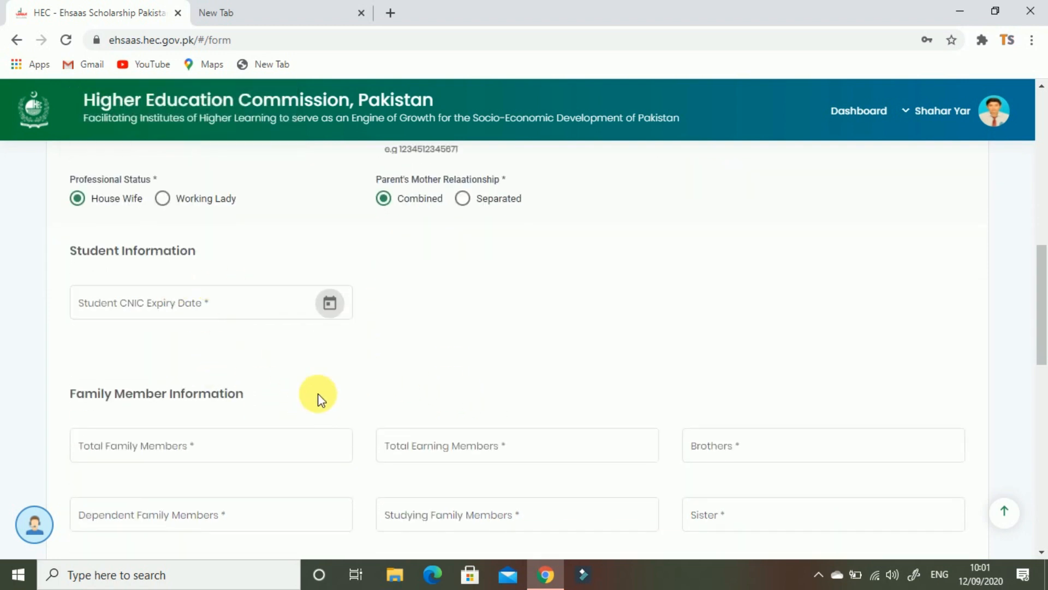
pyautogui.scroll(-1, 312, 391)
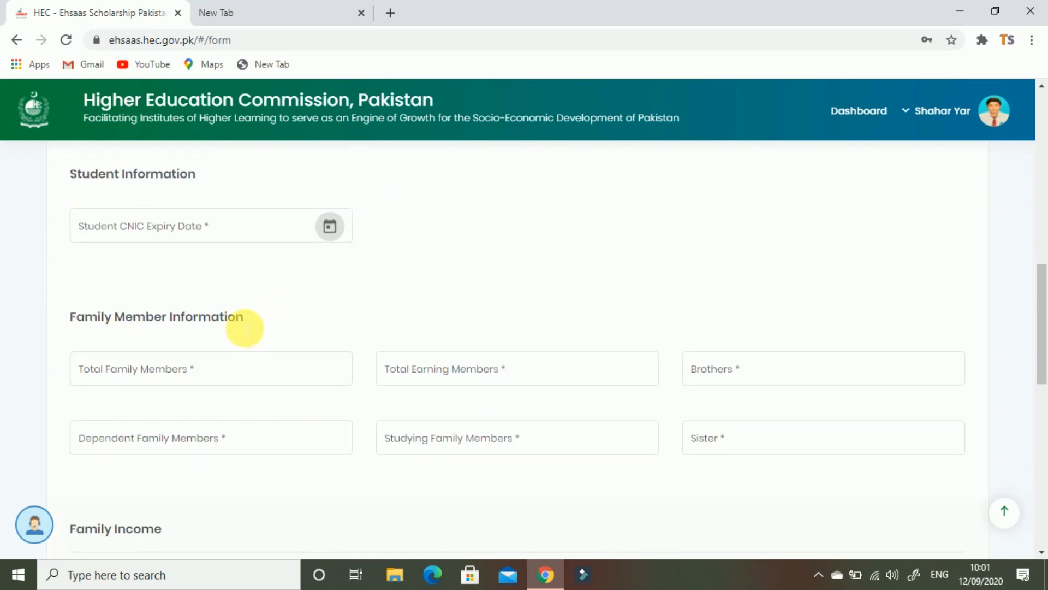
# Step through total, earning, brothers, sisters, dependent and studying member counts, leaving them blank
pyautogui.click(160, 377)
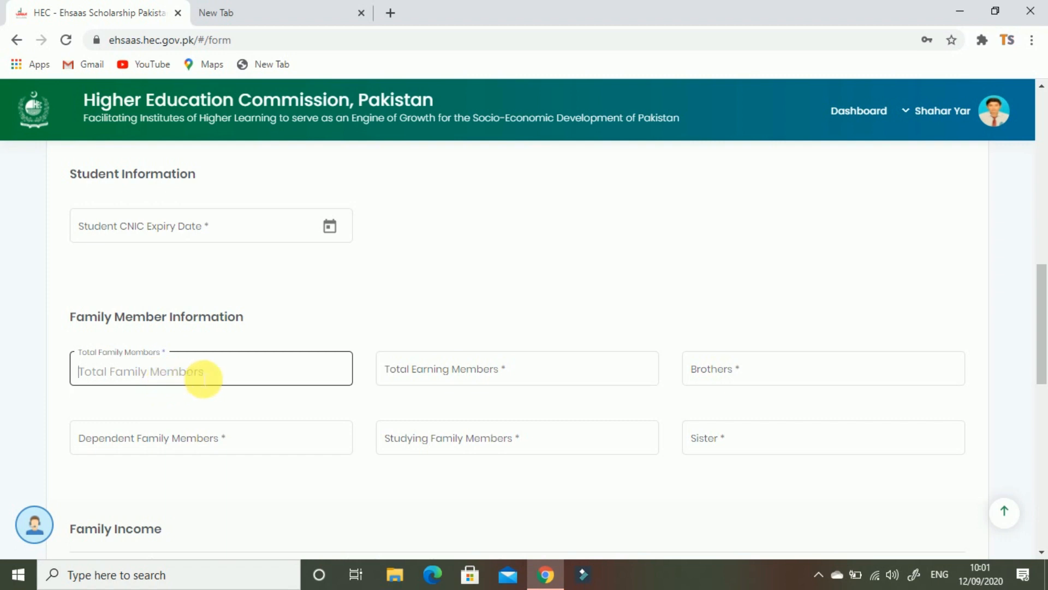
pyautogui.click(456, 371)
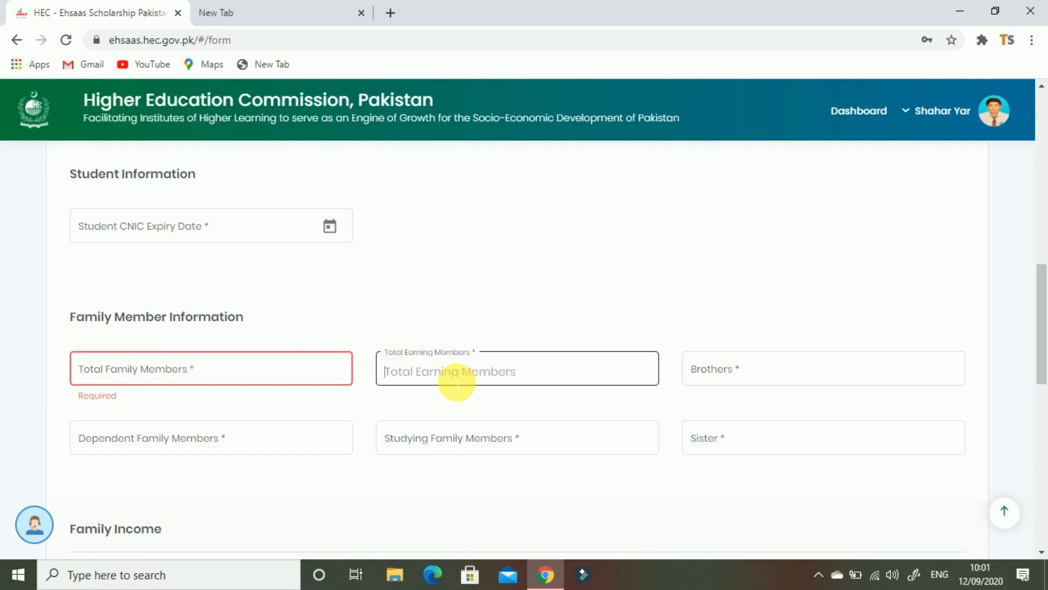
pyautogui.click(756, 376)
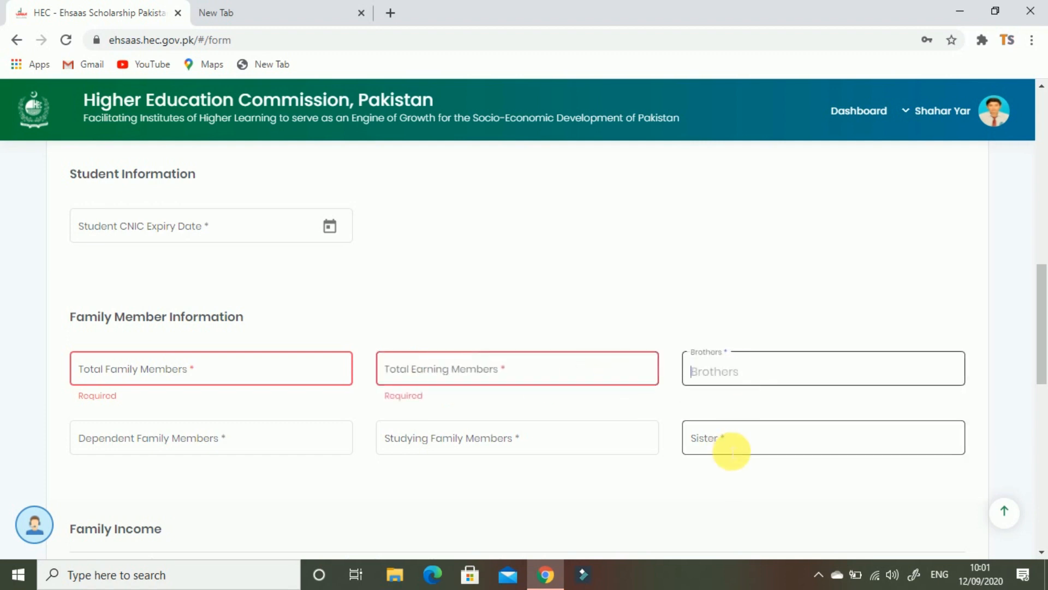
pyautogui.click(728, 453)
pyautogui.click(241, 447)
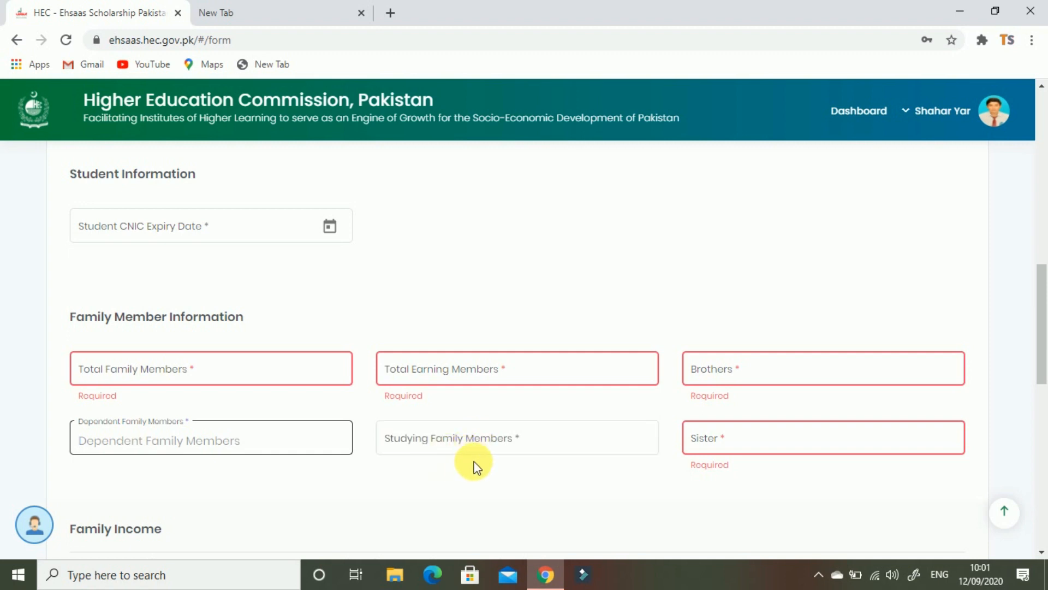
pyautogui.click(509, 448)
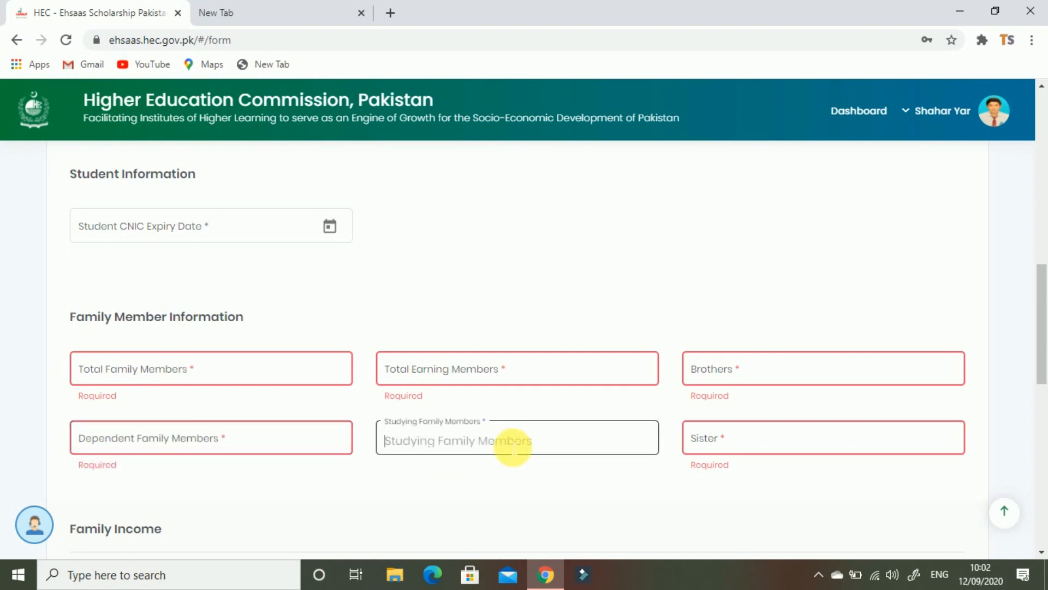
pyautogui.scroll(-3, 511, 431)
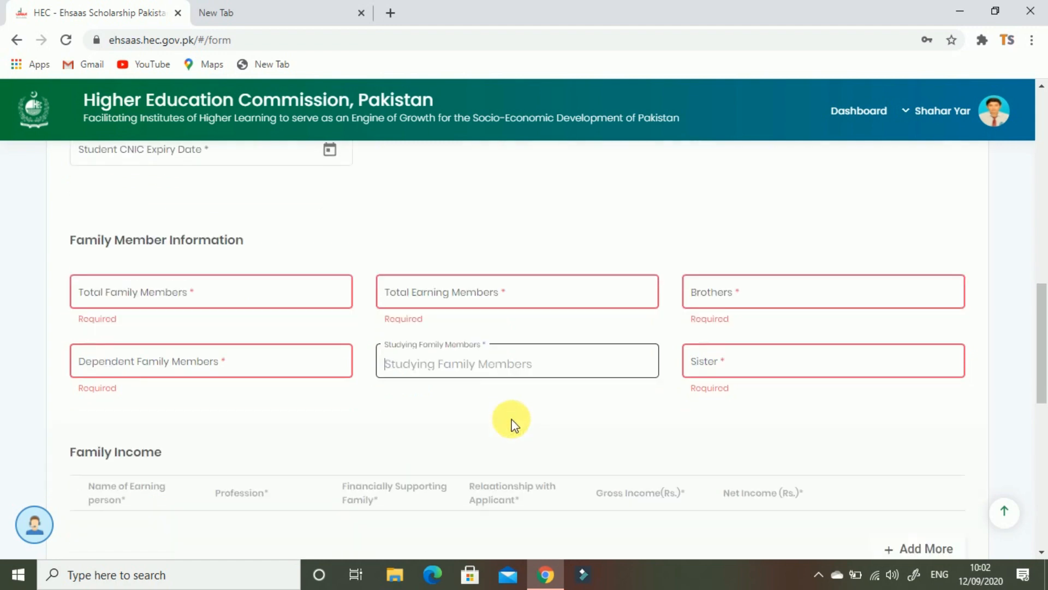
# Add a Family Income row with the father's name and Labour as profession
pyautogui.scroll(-2, 129, 386)
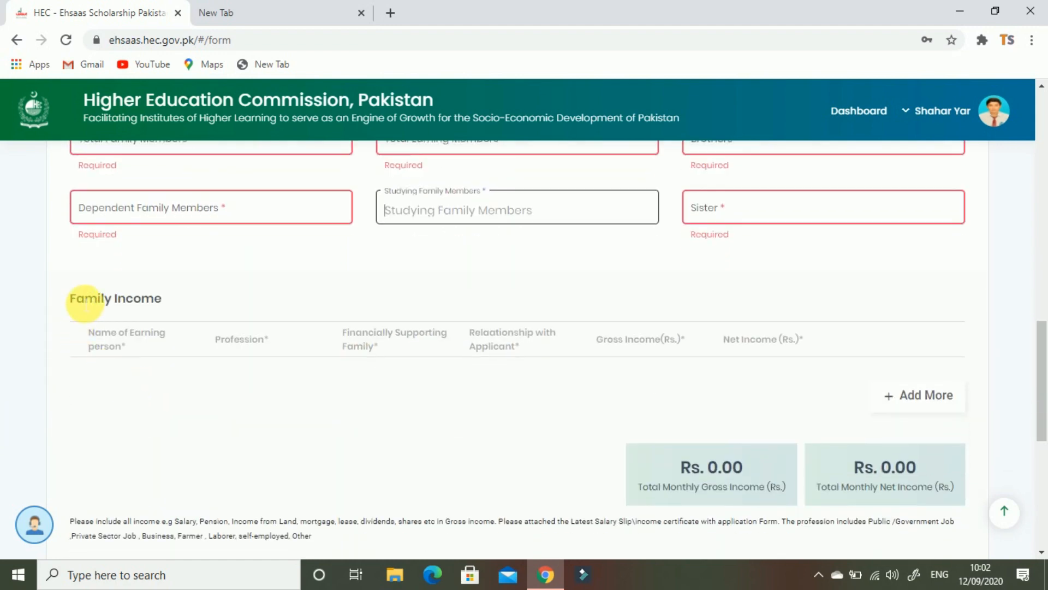
pyautogui.click(63, 295)
pyautogui.moveTo(63, 295); pyautogui.dragTo(266, 291)
pyautogui.click(273, 299)
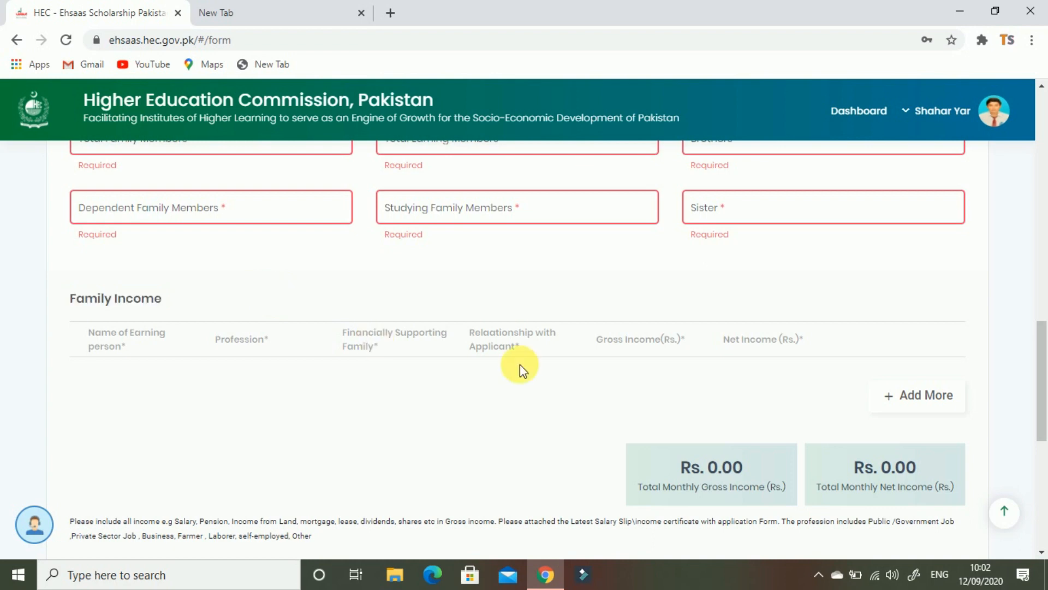
pyautogui.click(929, 395)
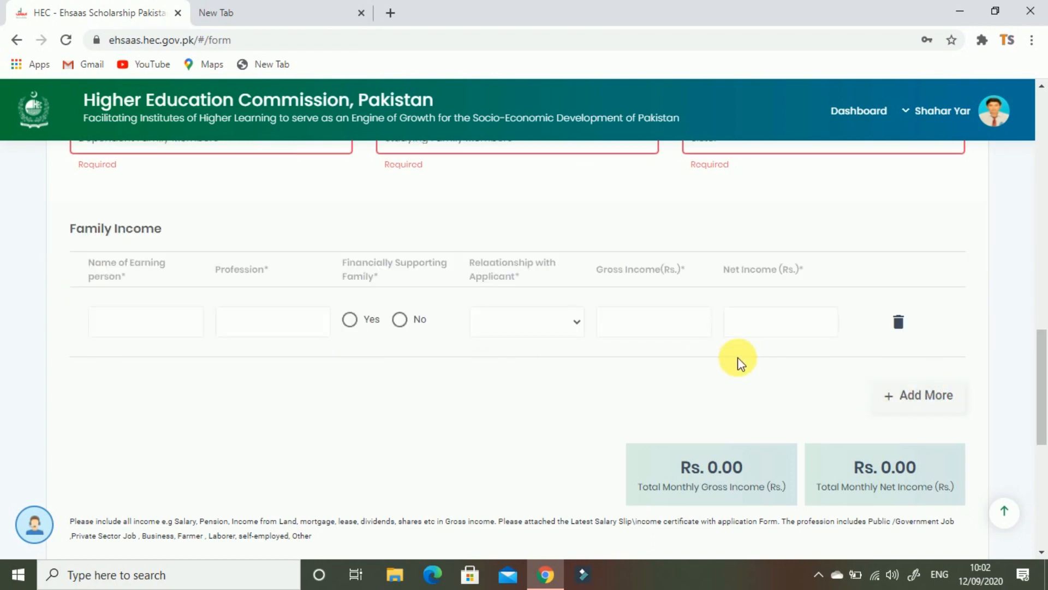
pyautogui.click(107, 331)
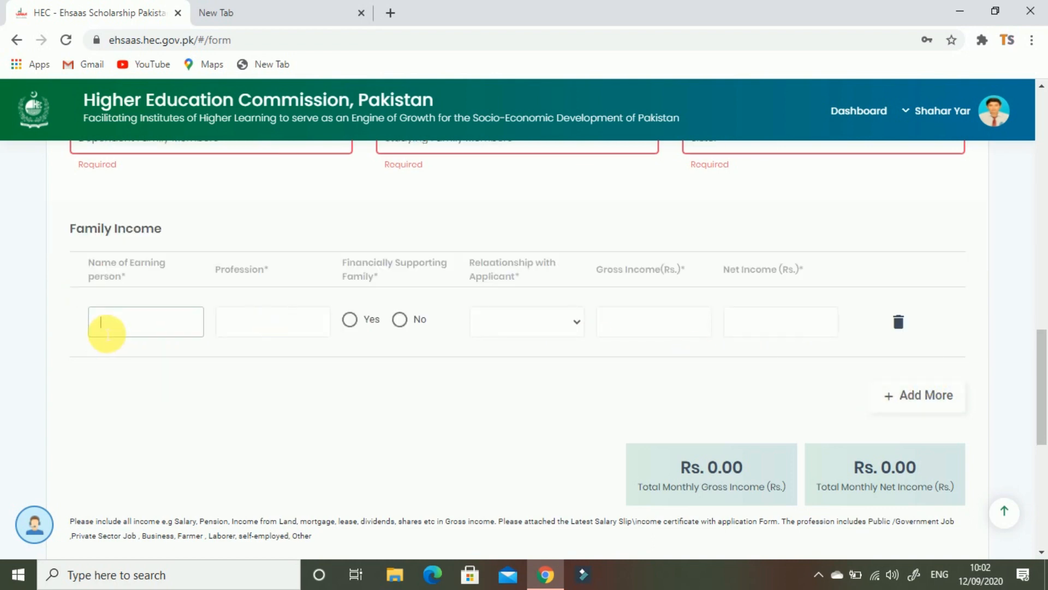
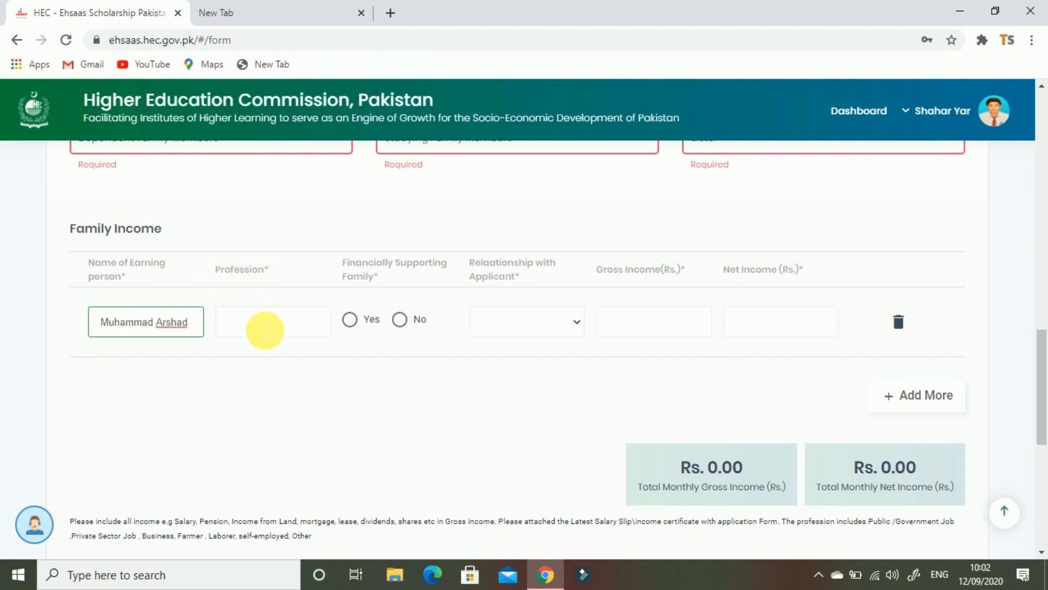
pyautogui.click(259, 321)
pyautogui.write('Labour')
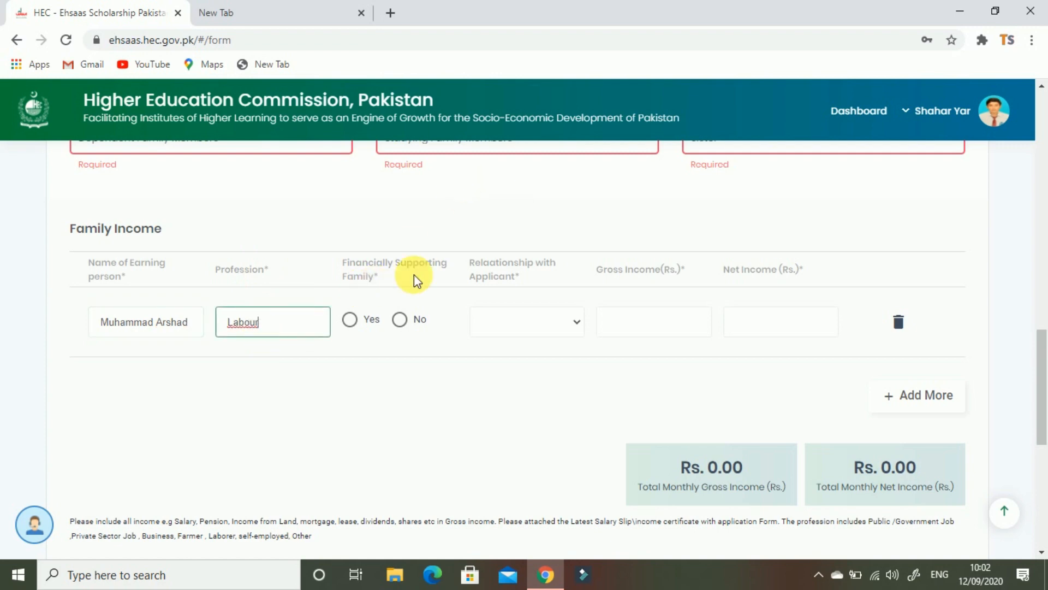
# Mark the earner as supporting the family, with relationship Father
pyautogui.click(376, 277)
pyautogui.moveTo(375, 277); pyautogui.dragTo(351, 265)
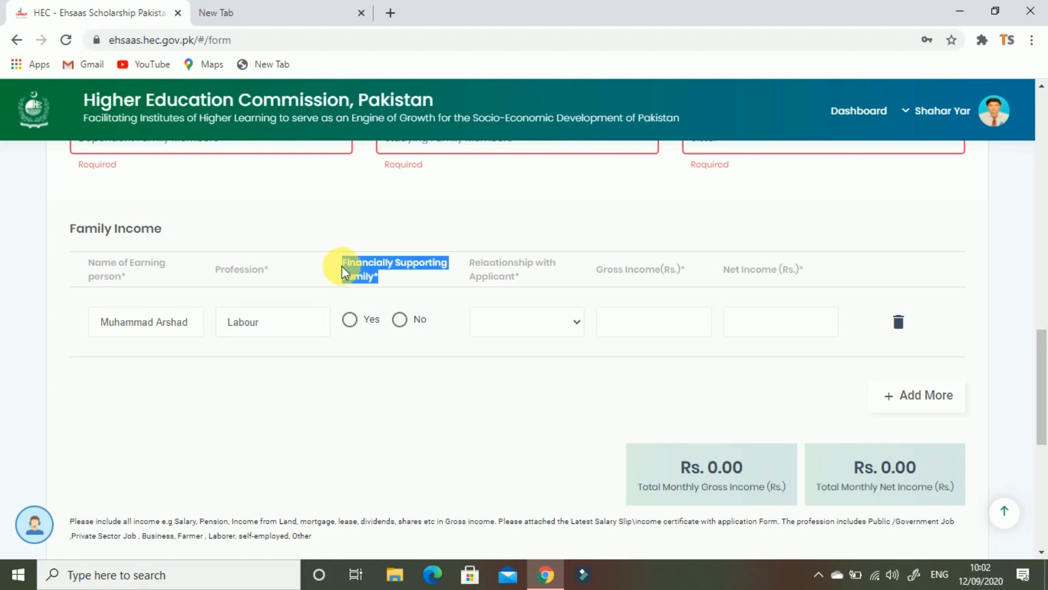
pyautogui.click(365, 326)
pyautogui.click(539, 323)
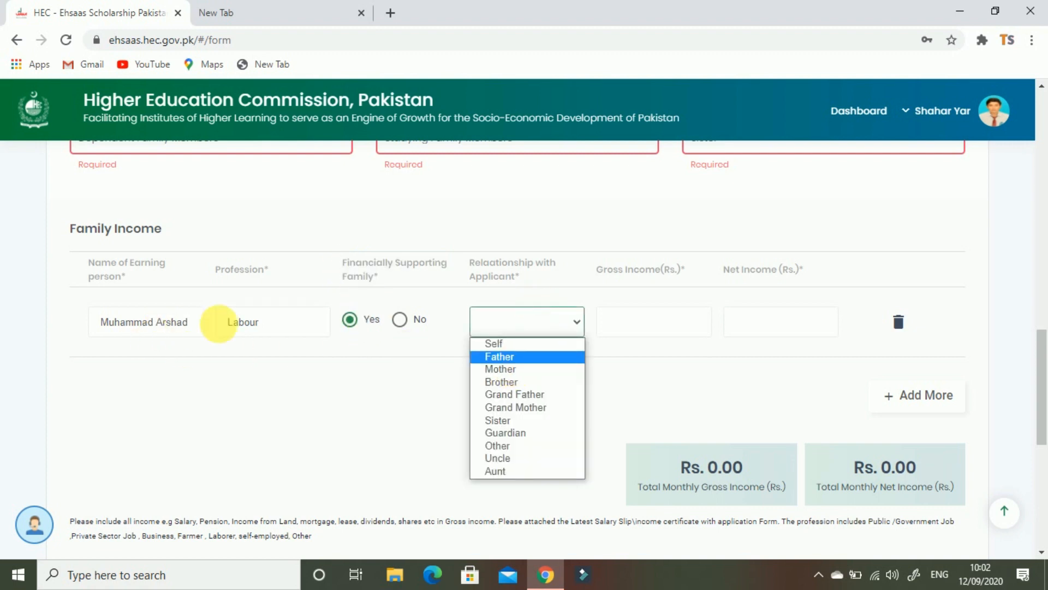
pyautogui.click(192, 329)
pyautogui.moveTo(192, 329); pyautogui.dragTo(99, 327)
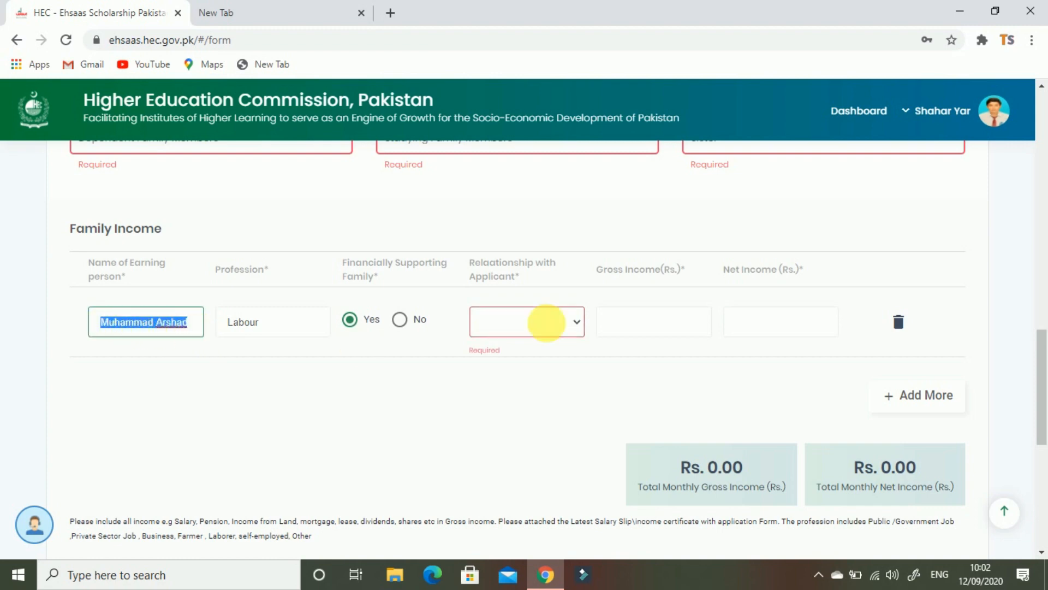
pyautogui.click(573, 330)
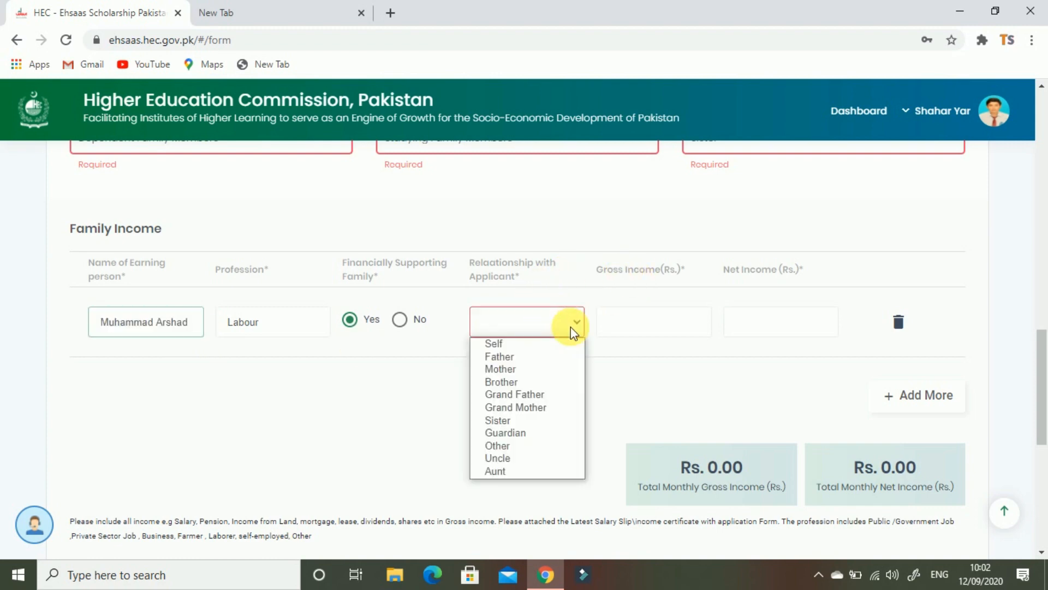
pyautogui.click(547, 355)
# Enter 25000 as gross and net income so both monthly totals read Rs. 25000.00
pyautogui.click(663, 324)
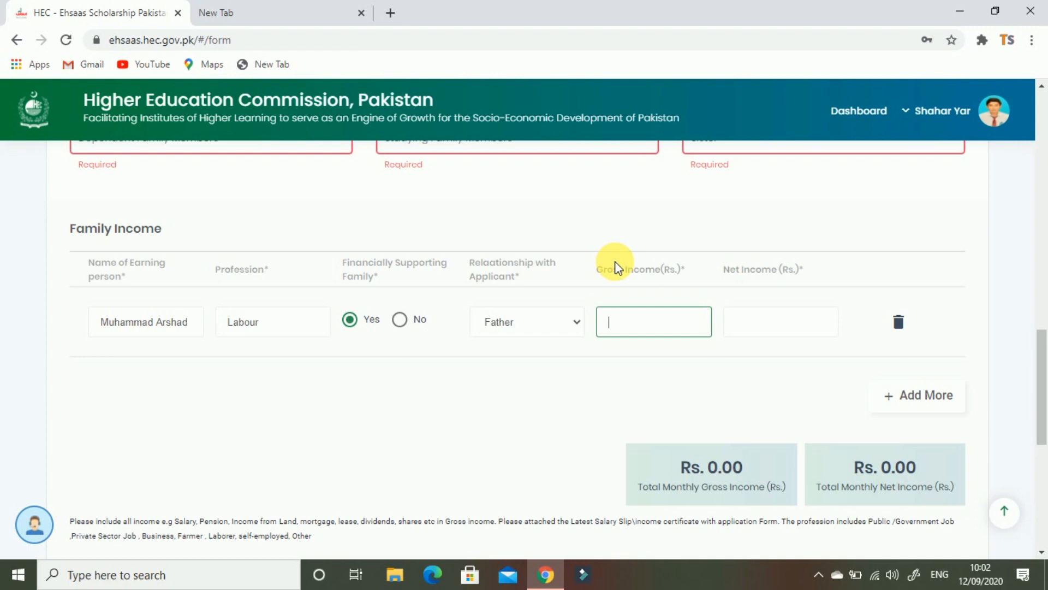
pyautogui.moveTo(715, 271); pyautogui.dragTo(726, 269)
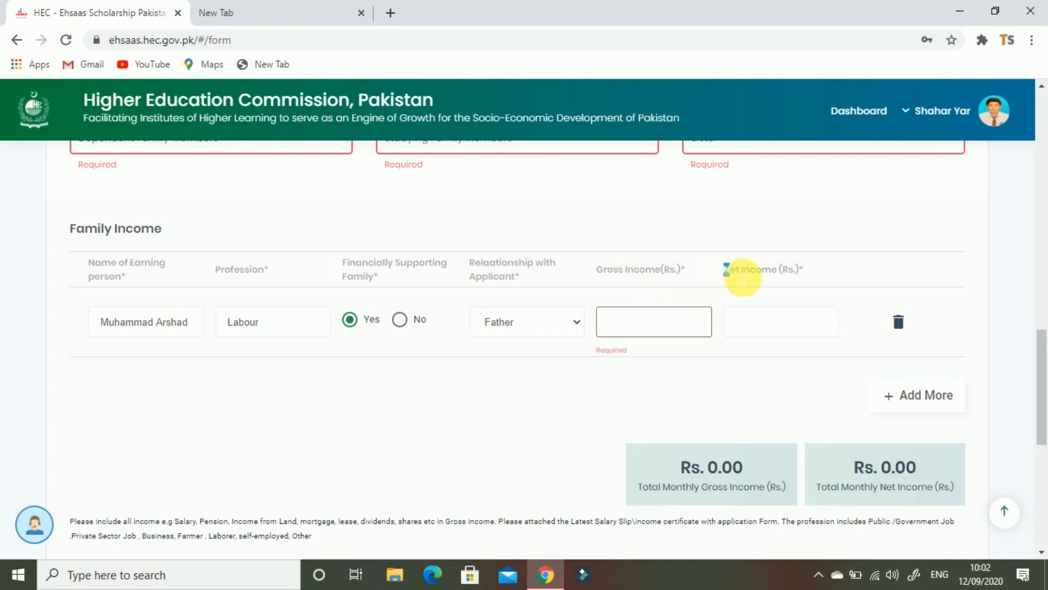
pyautogui.click(678, 320)
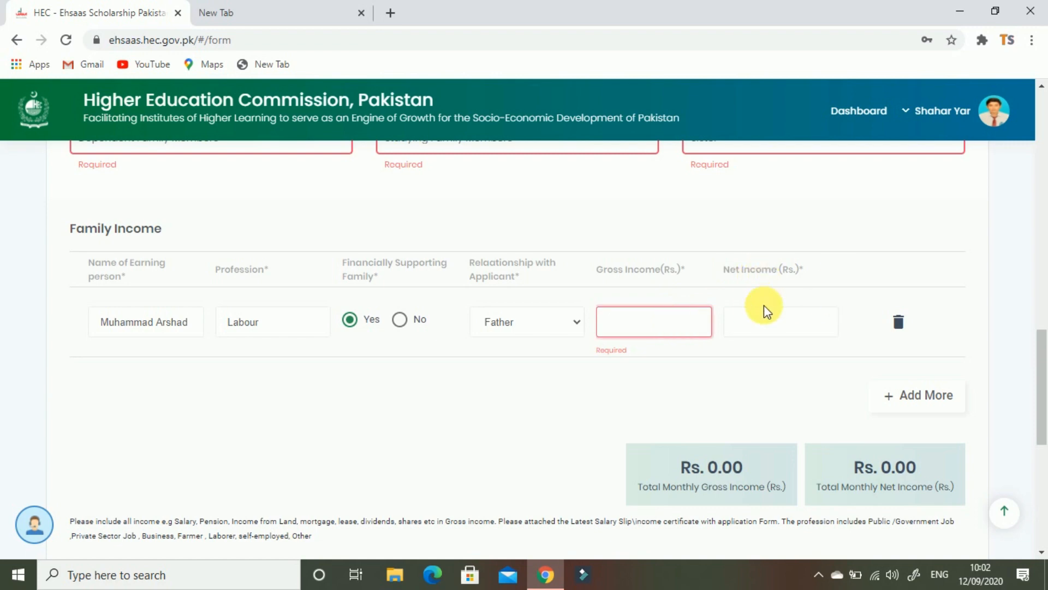
pyautogui.write('25000')
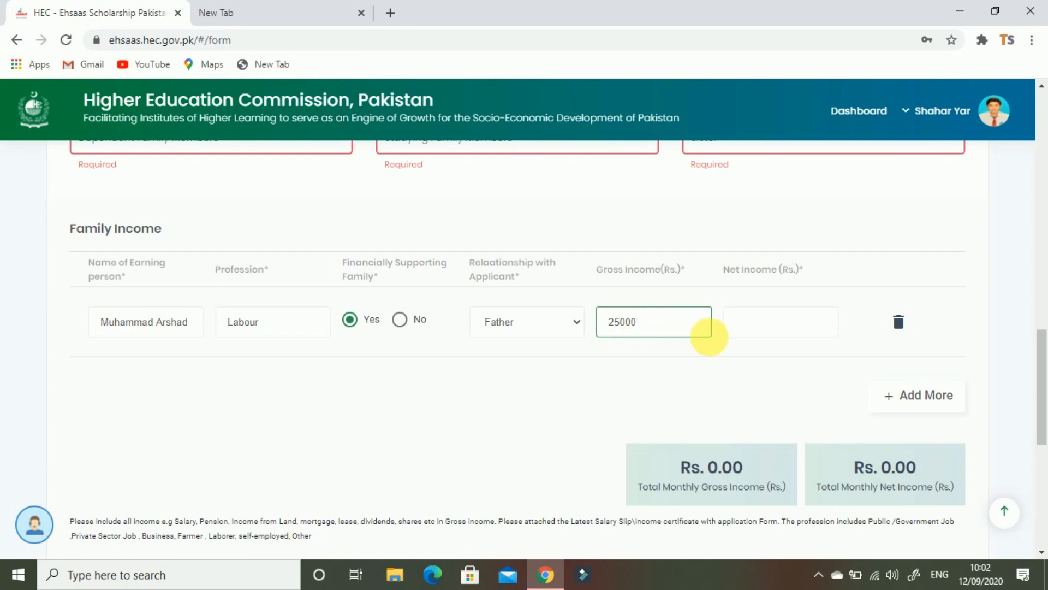
pyautogui.click(744, 328)
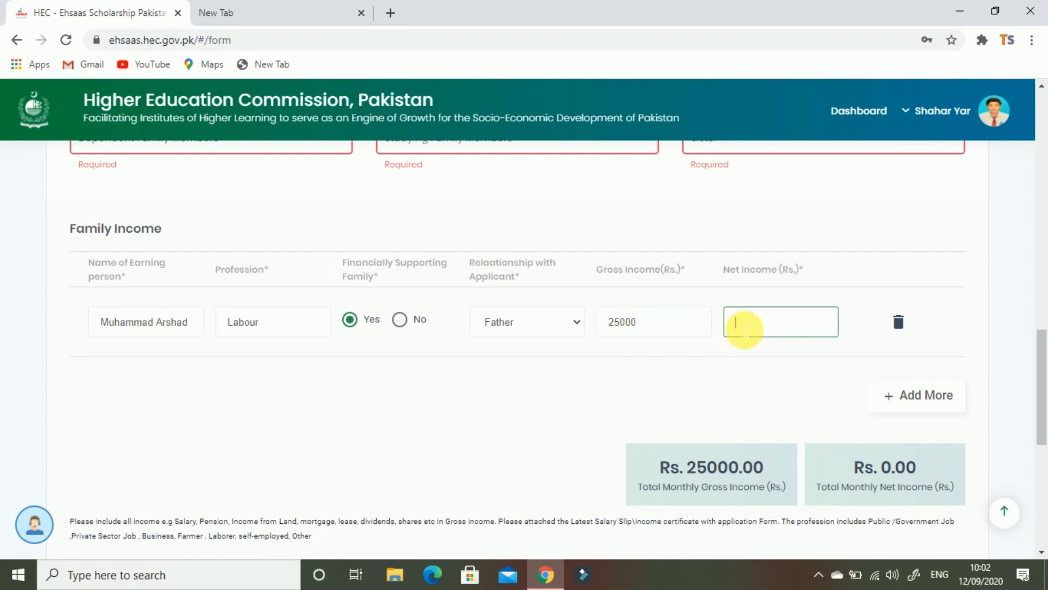
pyautogui.write('25000')
pyautogui.click(600, 428)
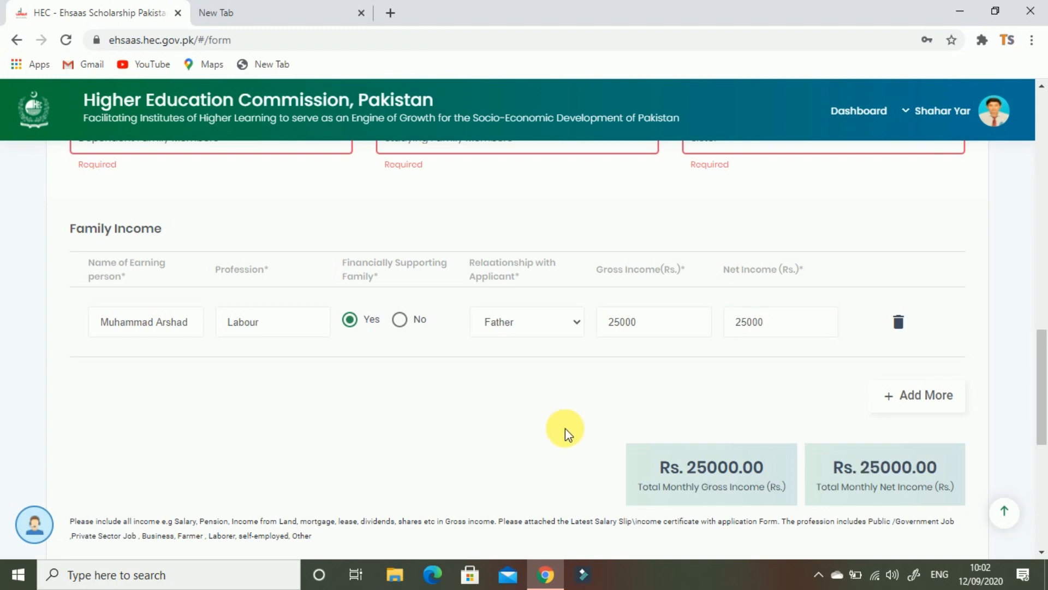
pyautogui.scroll(-4, 552, 445)
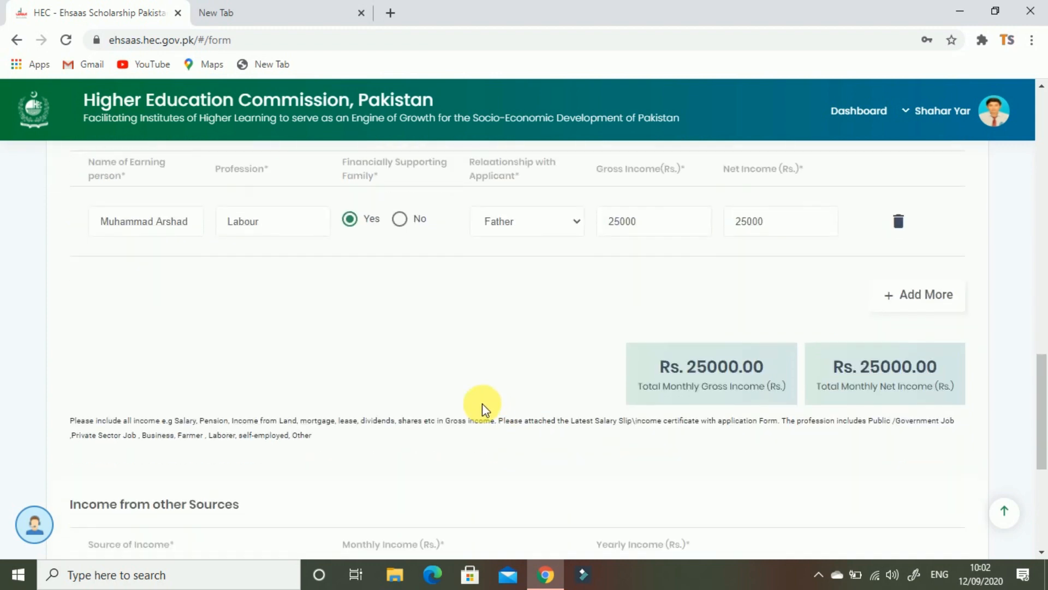
pyautogui.scroll(-1, 819, 382)
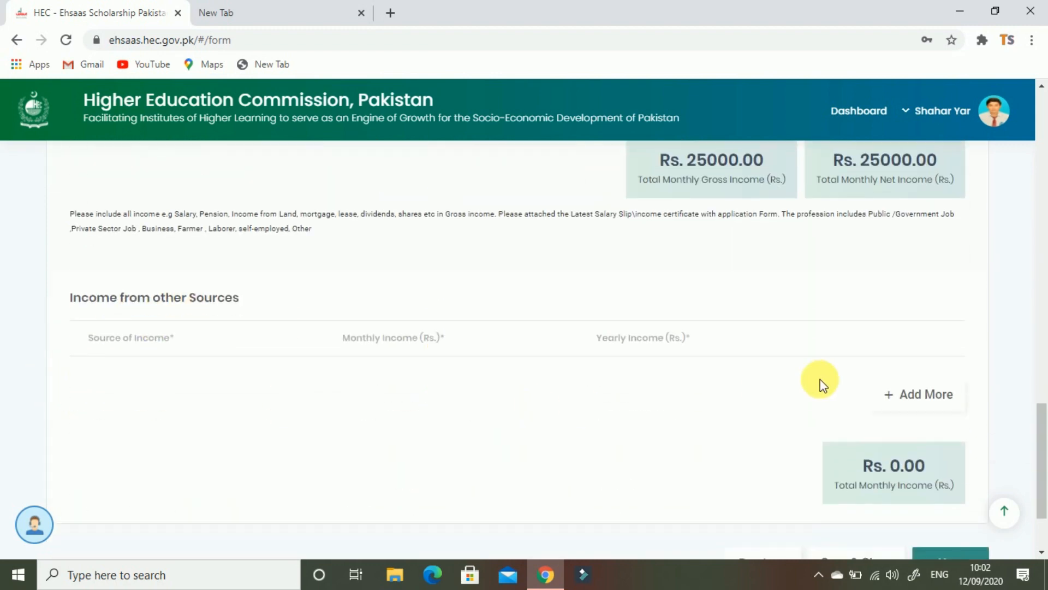
pyautogui.click(930, 393)
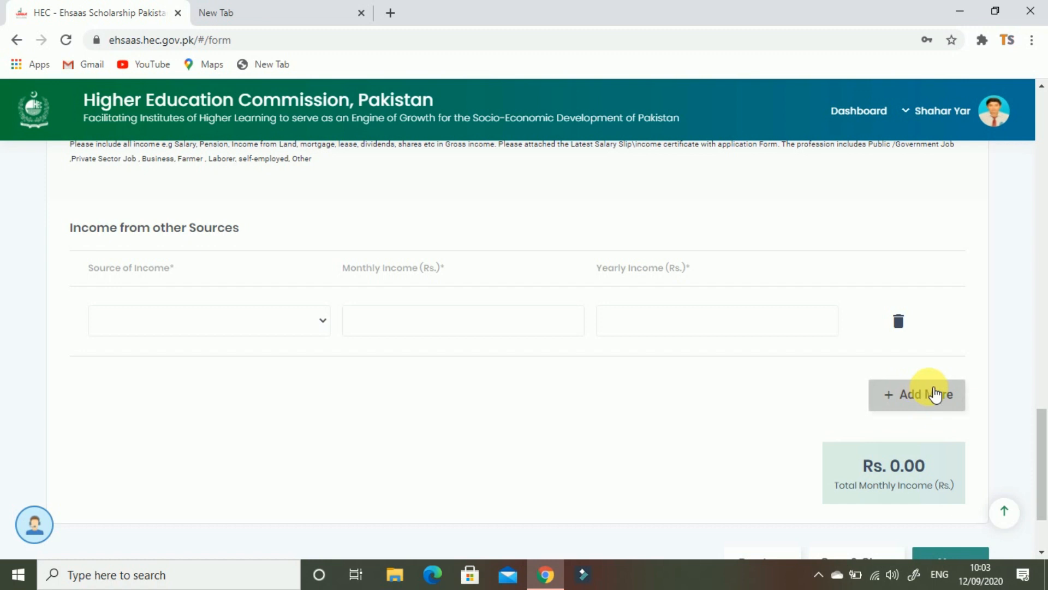
pyautogui.click(304, 320)
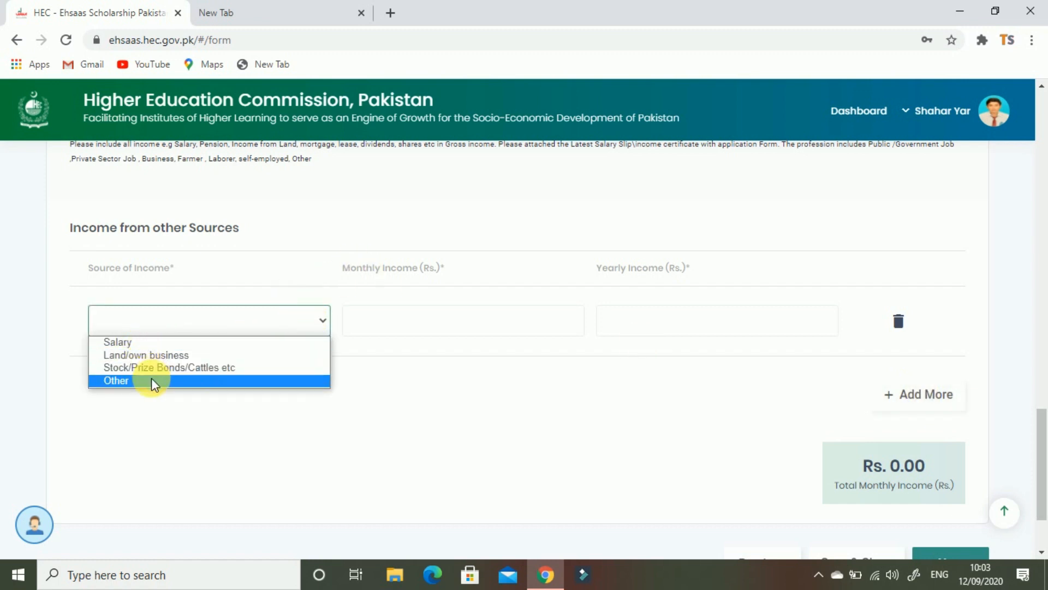
pyautogui.click(443, 394)
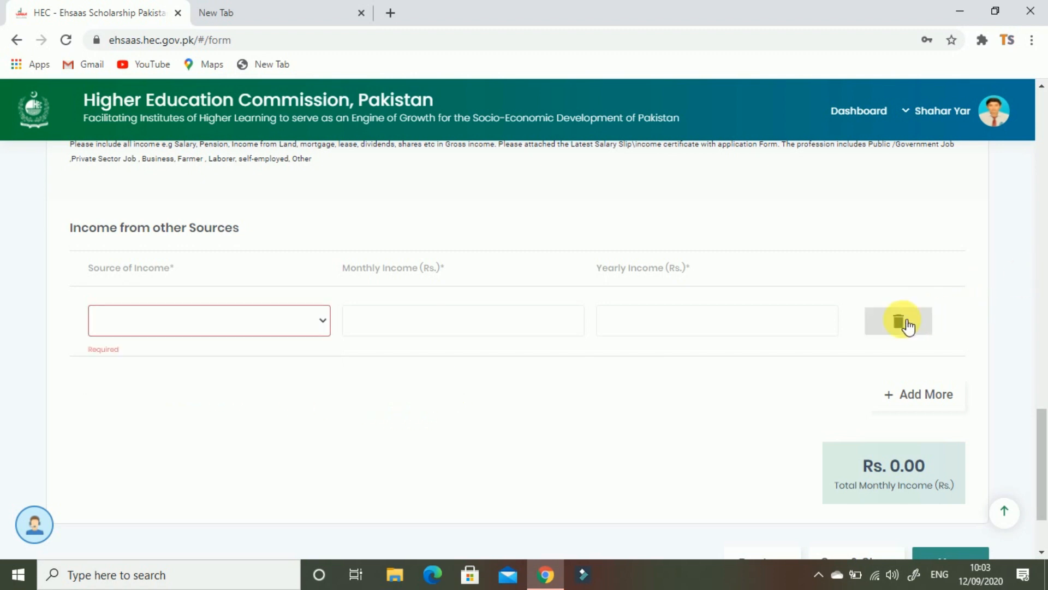
pyautogui.click(899, 322)
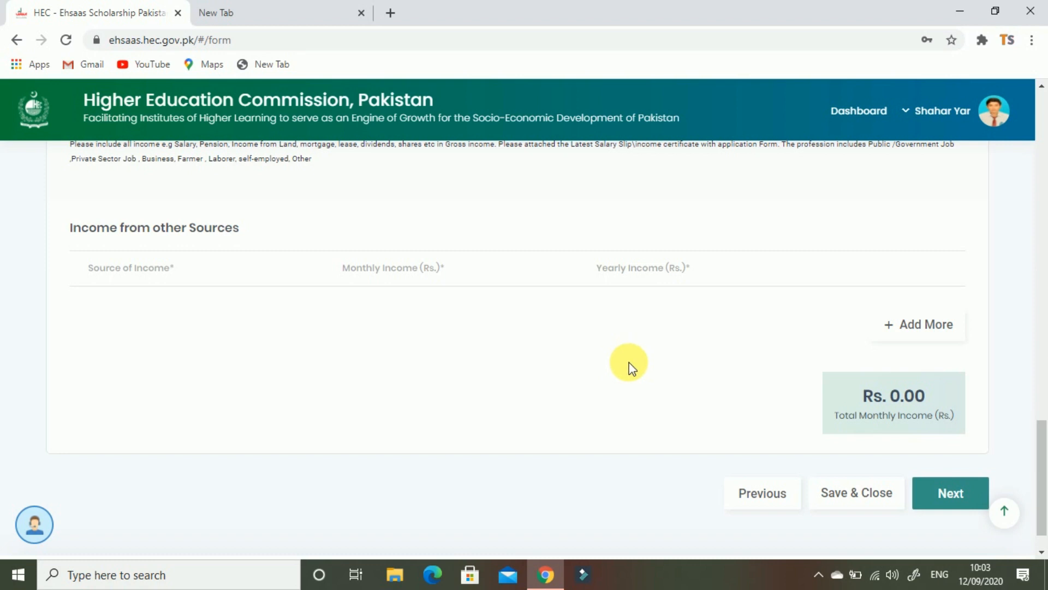
pyautogui.scroll(-1, 628, 364)
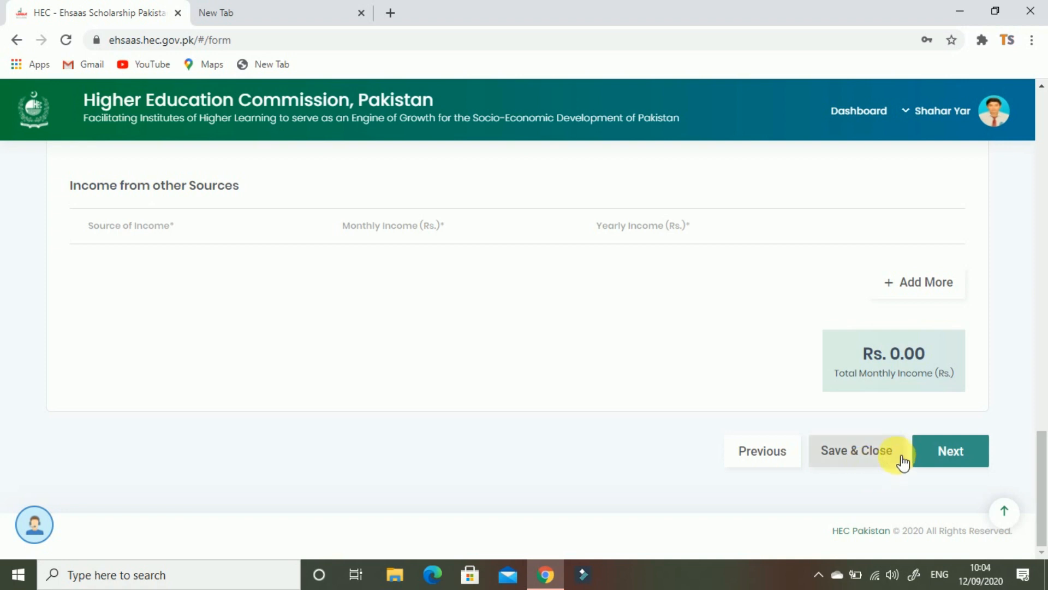
pyautogui.click(972, 454)
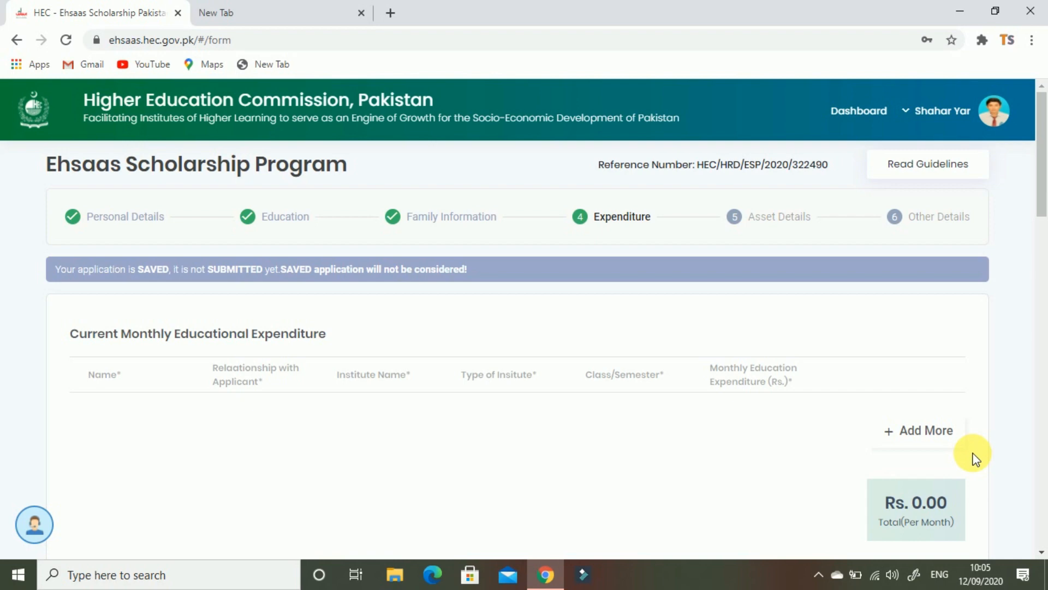
pyautogui.scroll(-1, 509, 355)
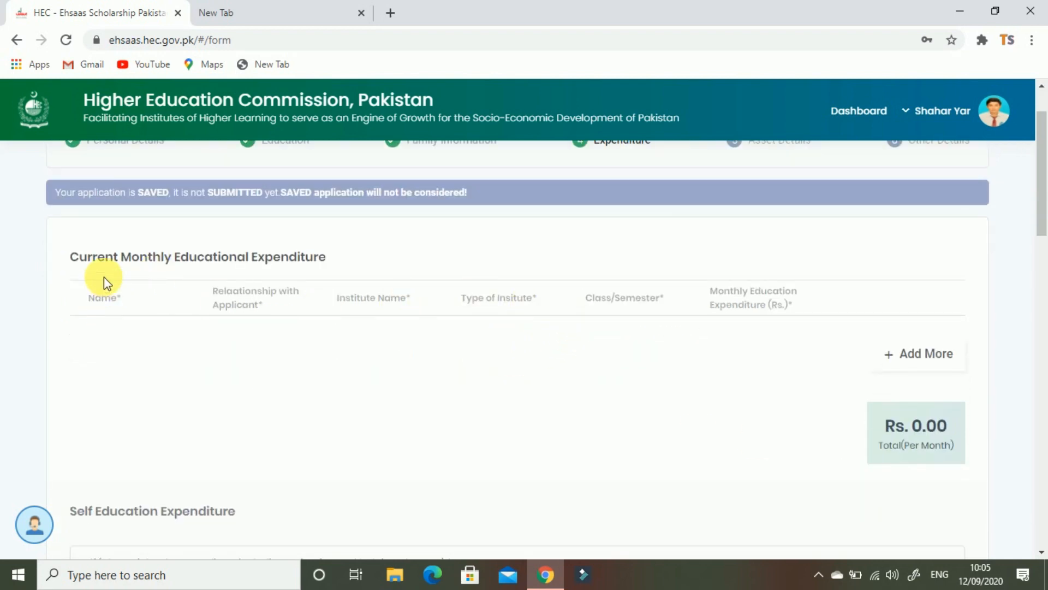
pyautogui.moveTo(62, 257); pyautogui.dragTo(344, 264)
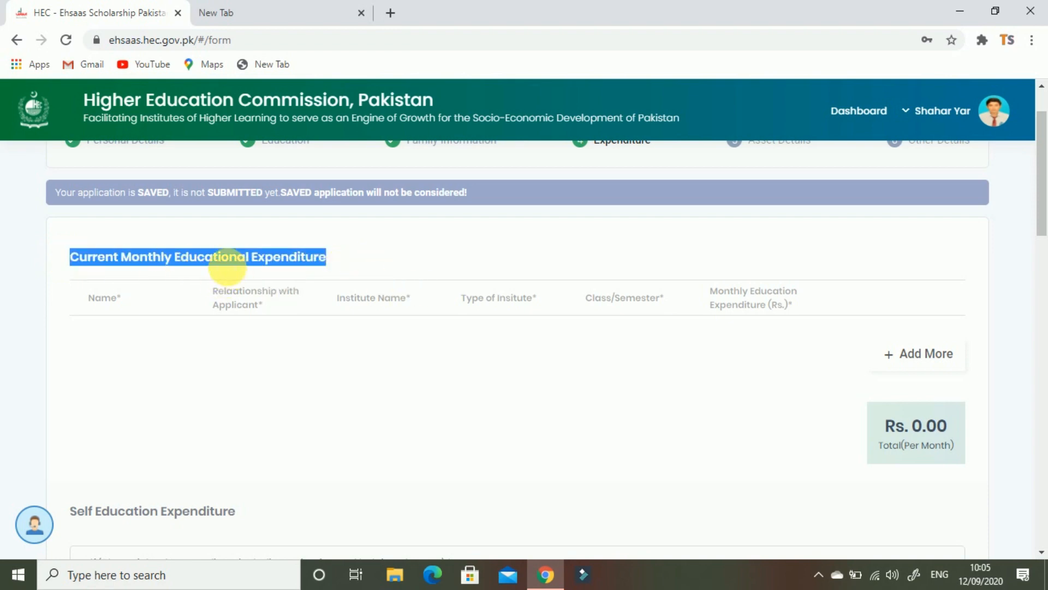
pyautogui.click(205, 293)
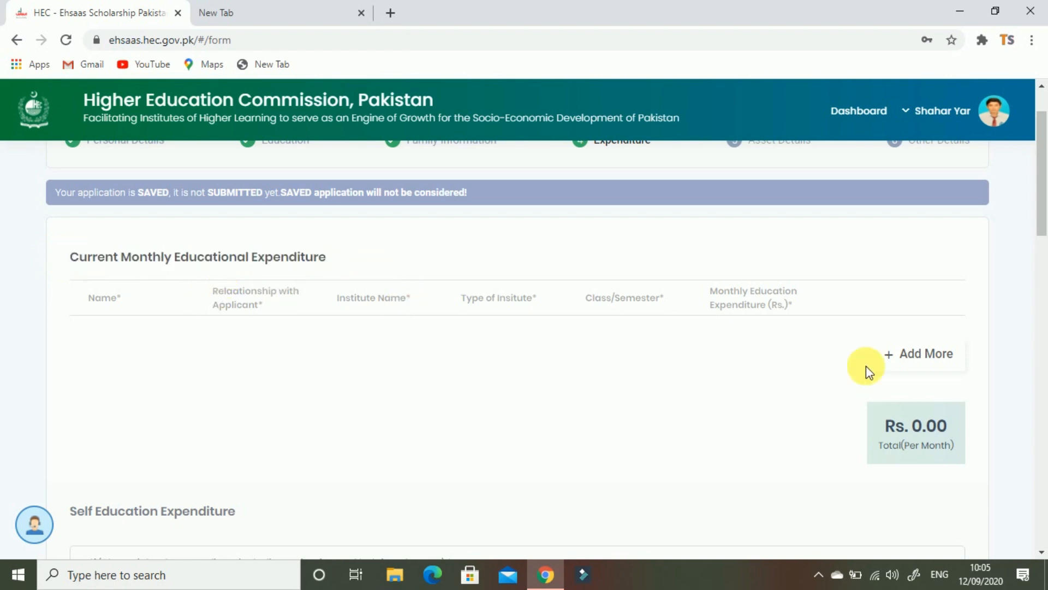
pyautogui.click(934, 371)
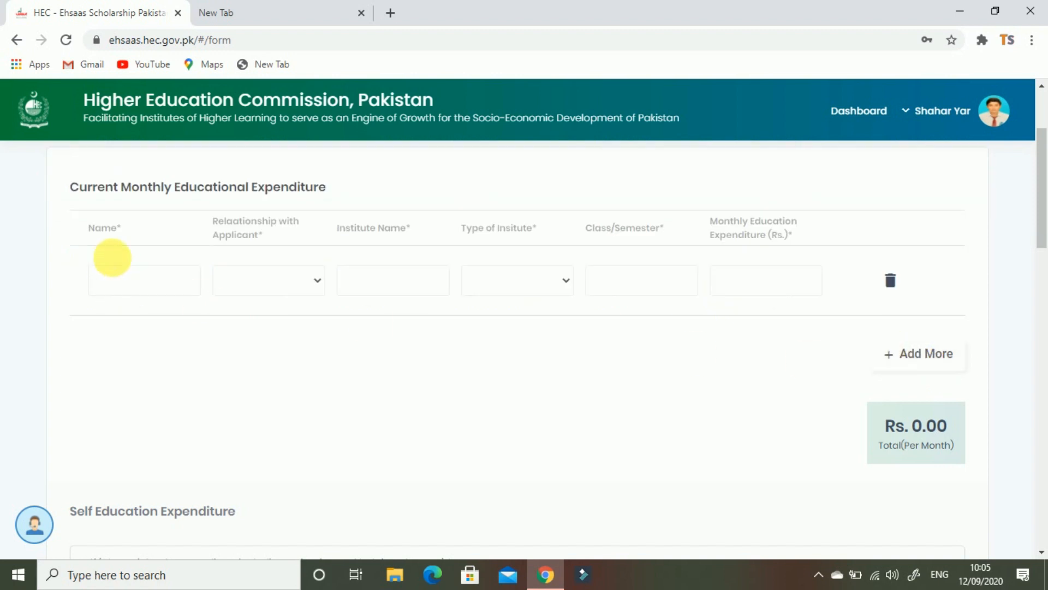
pyautogui.click(136, 290)
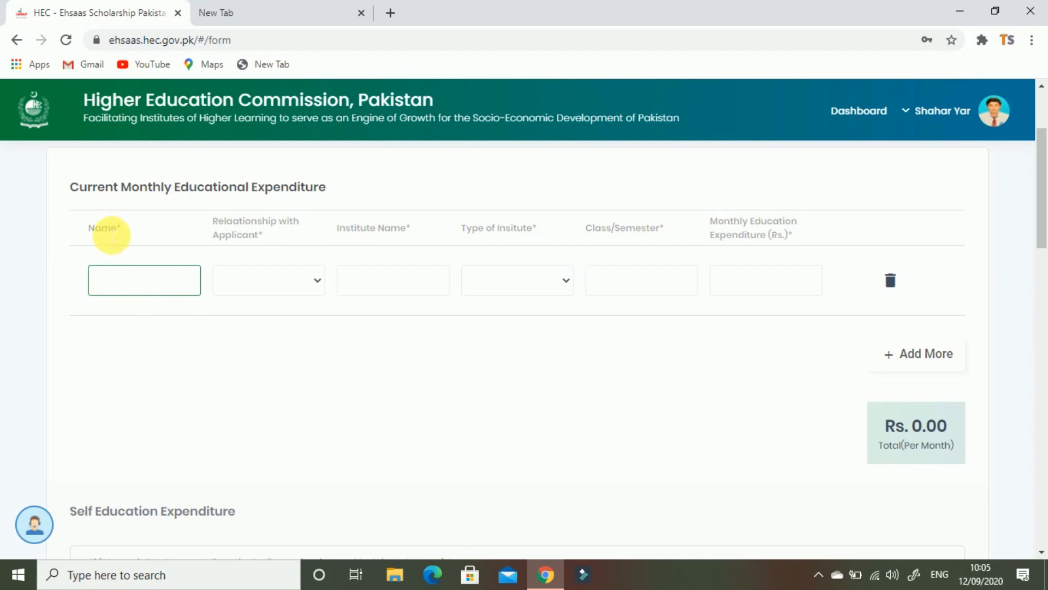
pyautogui.click(132, 237)
pyautogui.click(273, 280)
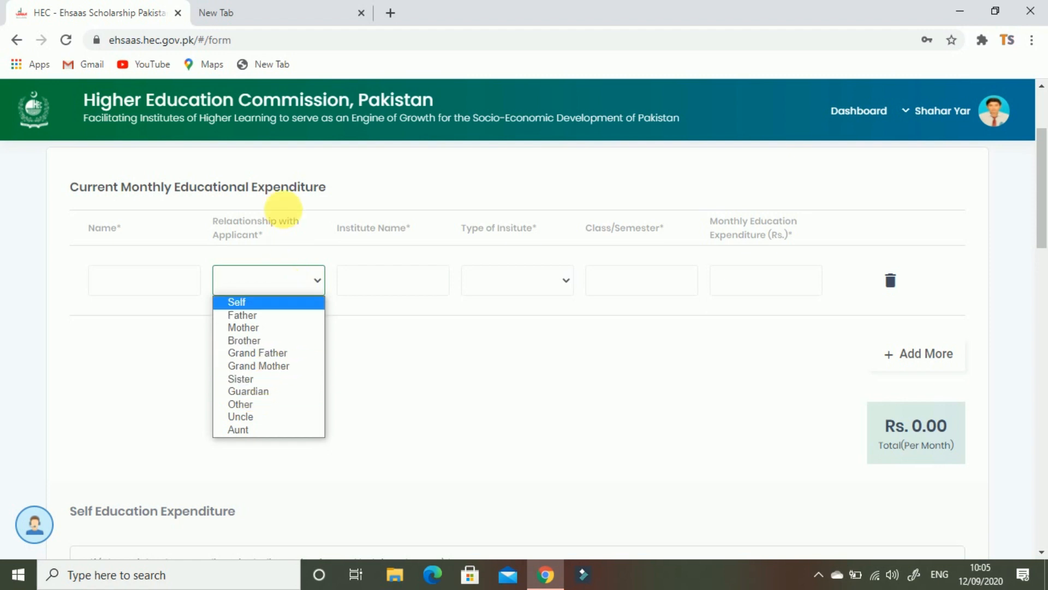
pyautogui.click(385, 283)
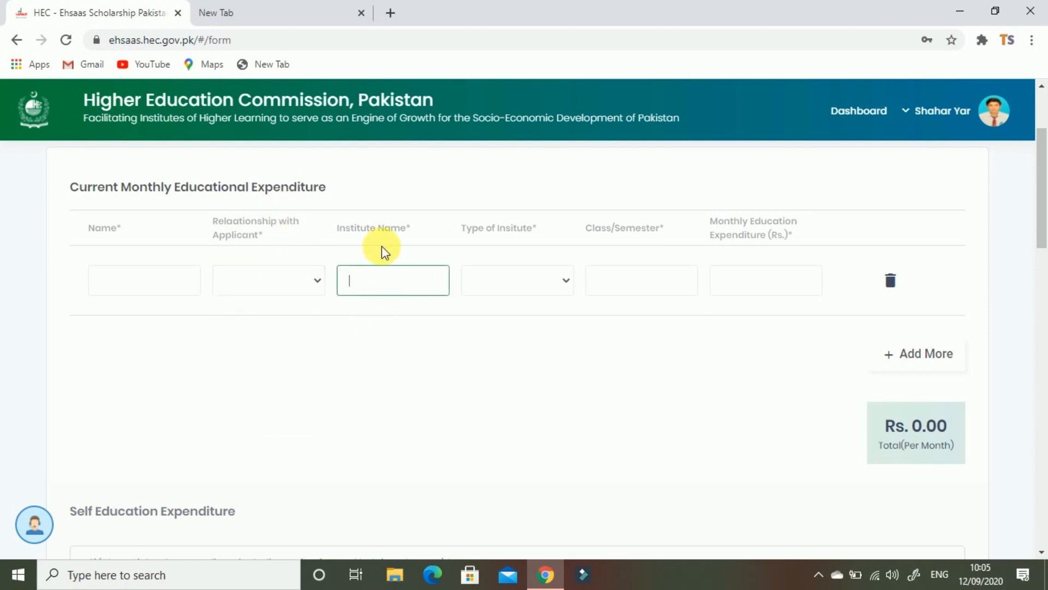
pyautogui.click(505, 291)
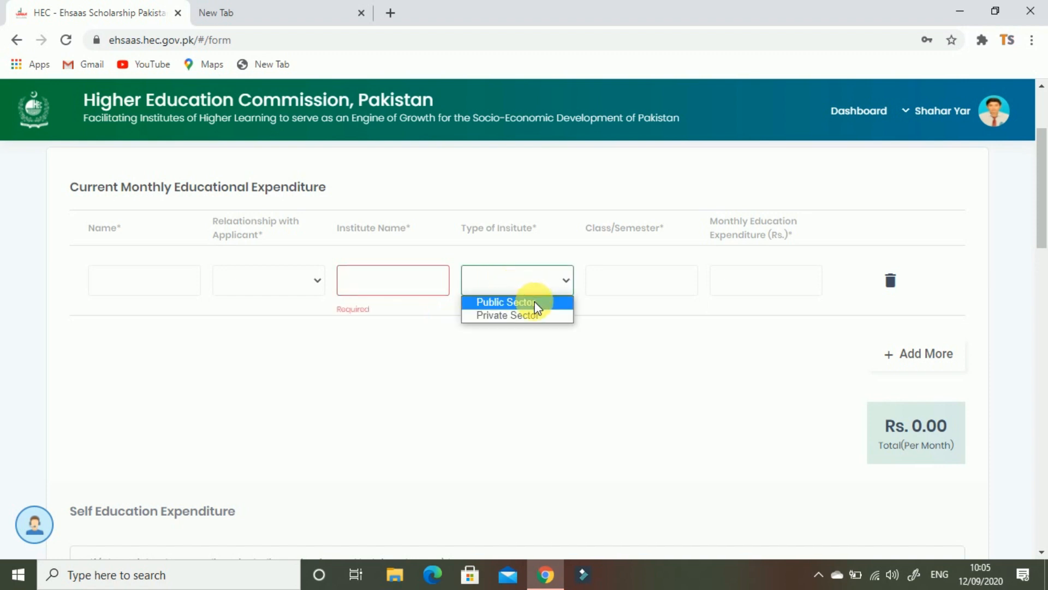
pyautogui.click(529, 329)
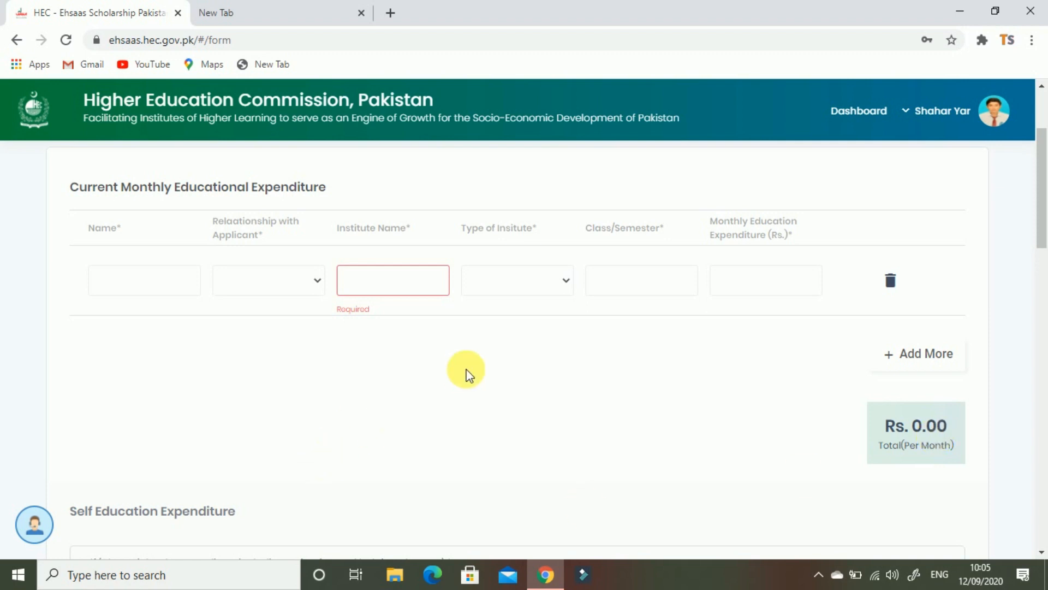
pyautogui.scroll(-1, 413, 406)
pyautogui.scroll(-1, 415, 407)
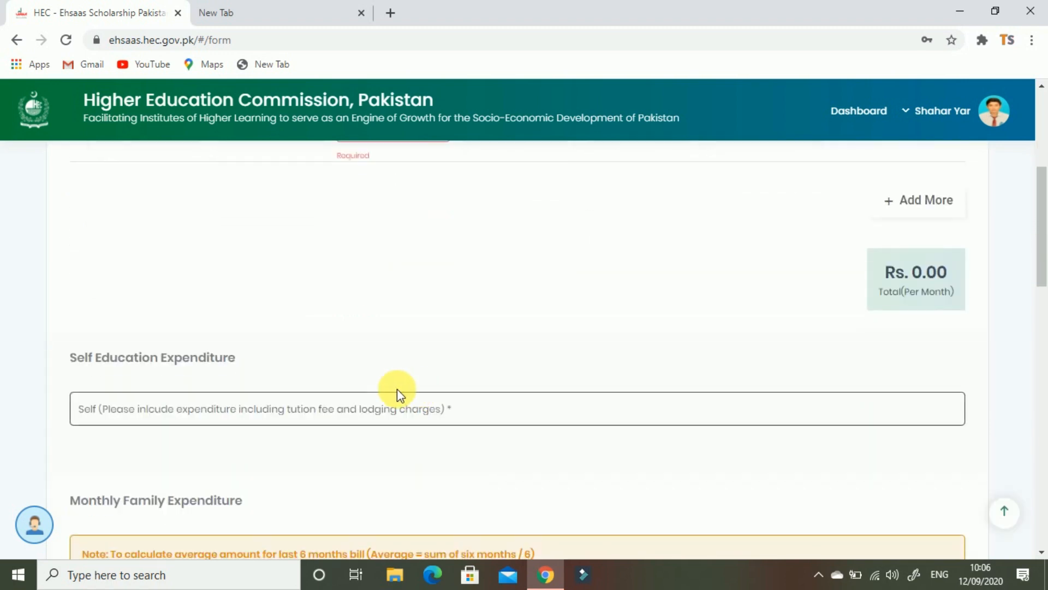
pyautogui.scroll(-1, 207, 374)
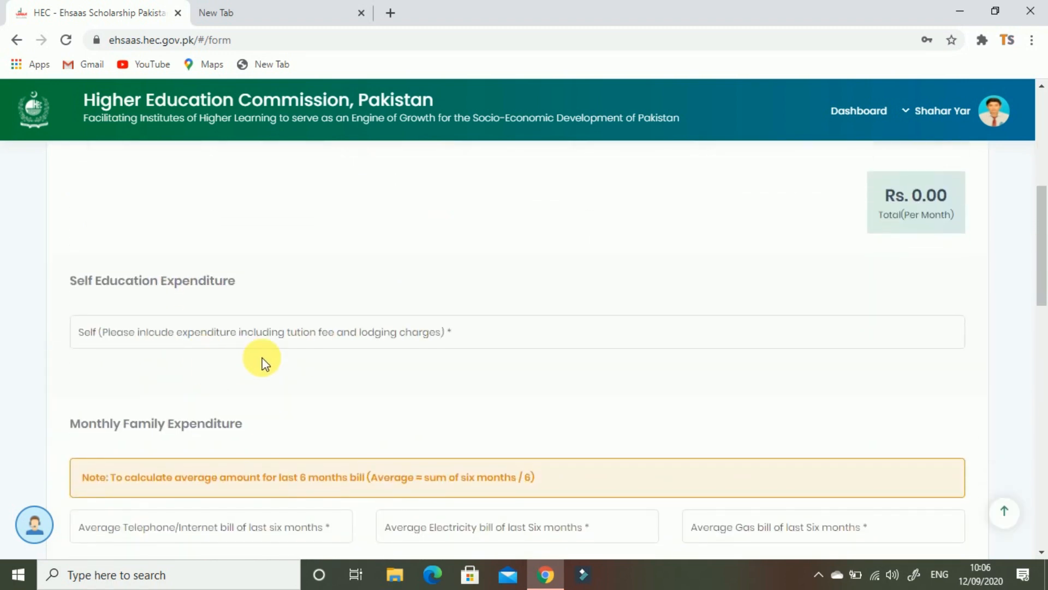
pyautogui.click(197, 334)
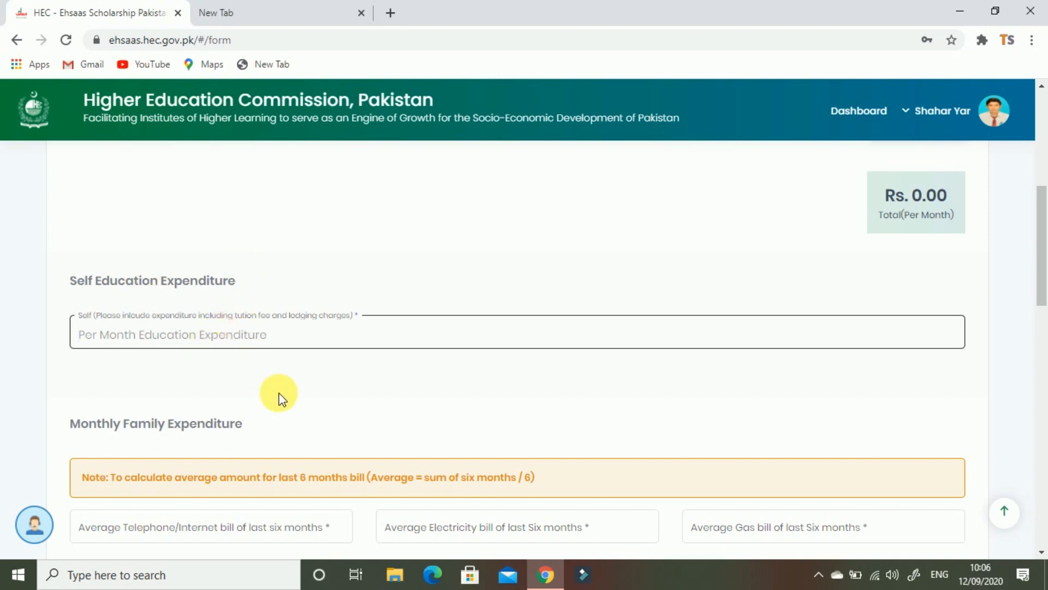
pyautogui.scroll(-1, 298, 381)
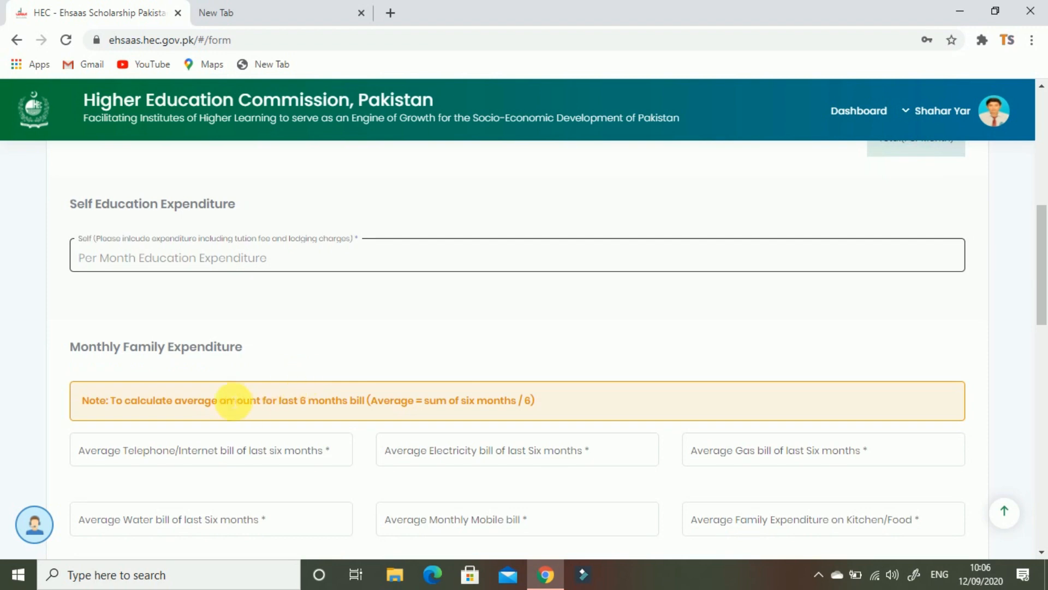
pyautogui.scroll(-1, 234, 400)
pyautogui.scroll(-1, 275, 310)
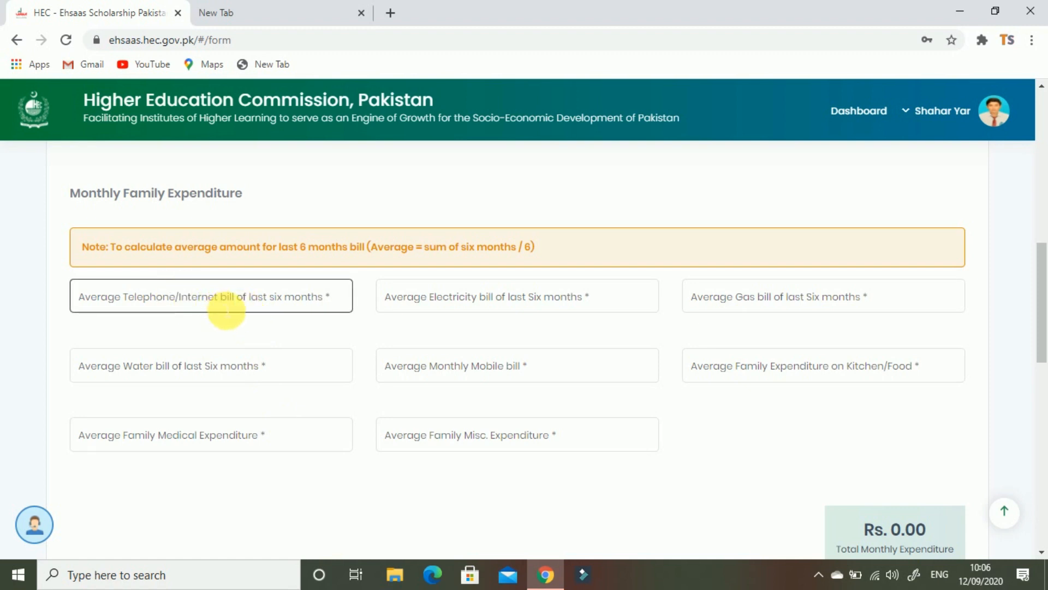
pyautogui.click(539, 352)
pyautogui.click(528, 310)
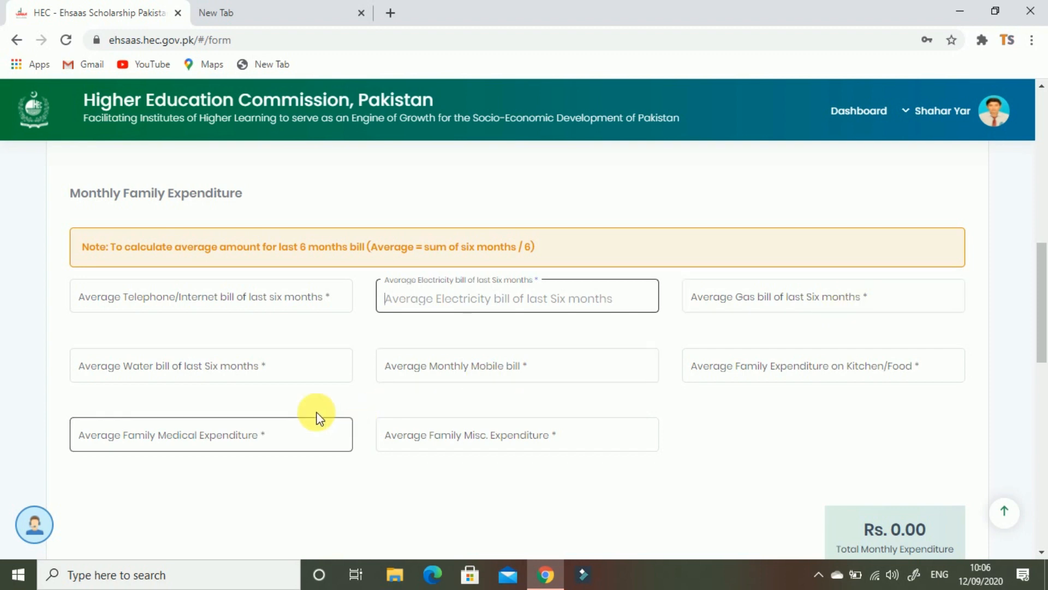
pyautogui.click(235, 376)
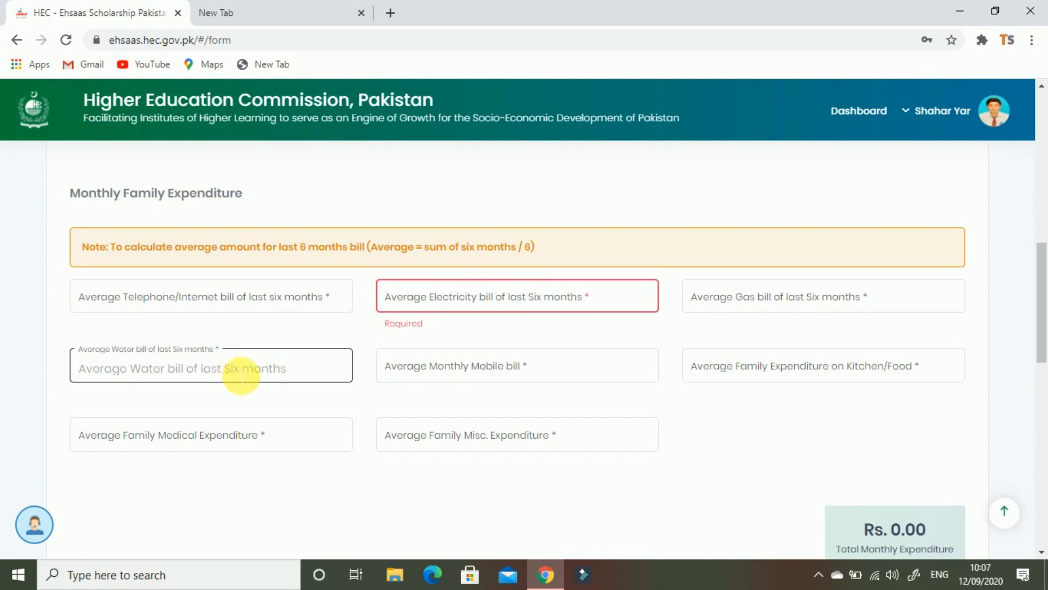
pyautogui.click(554, 376)
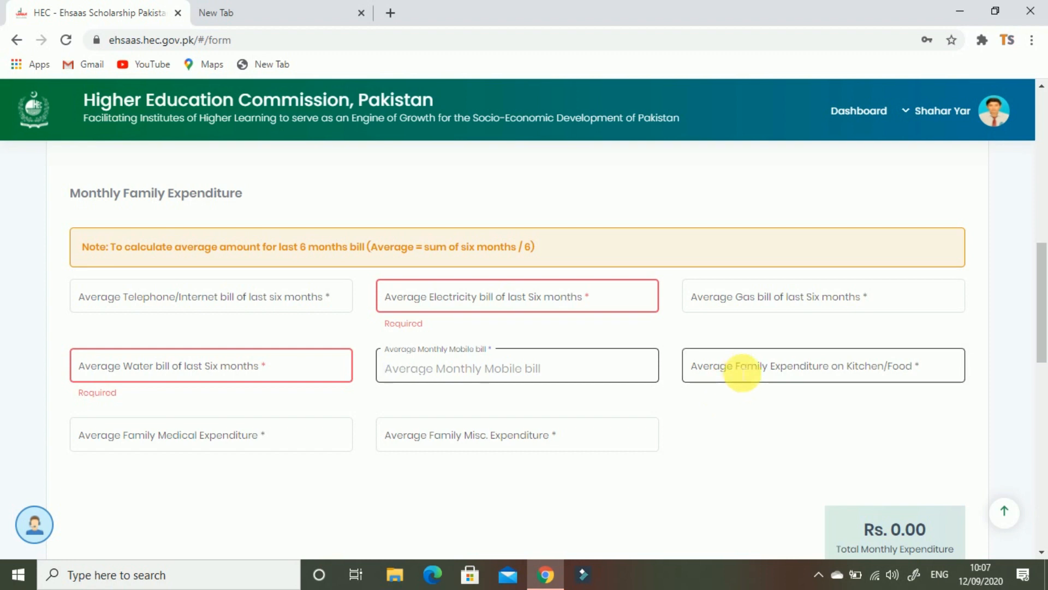
pyautogui.click(737, 418)
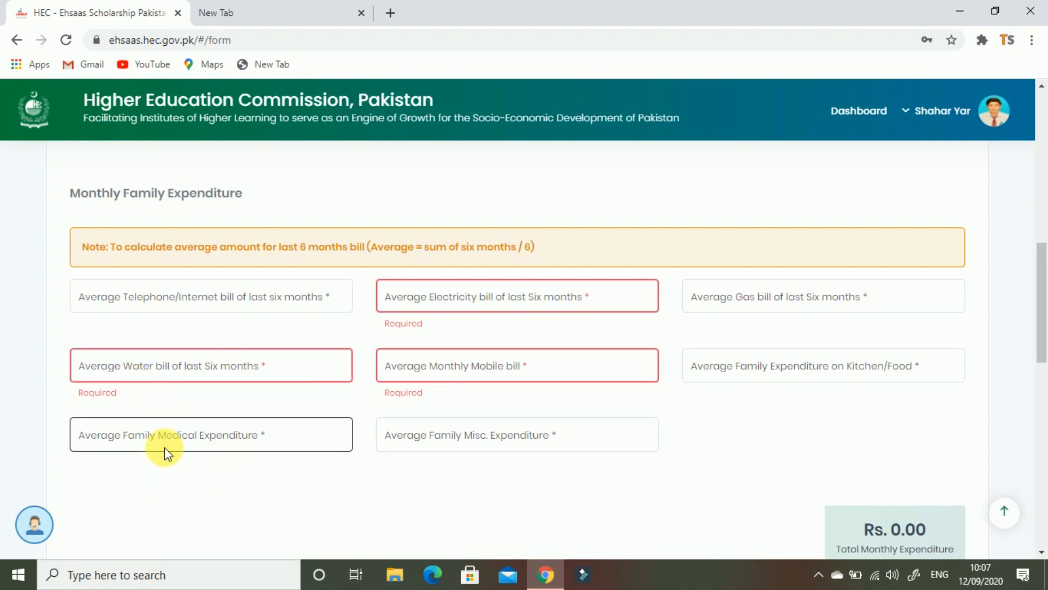
pyautogui.scroll(-1, 469, 453)
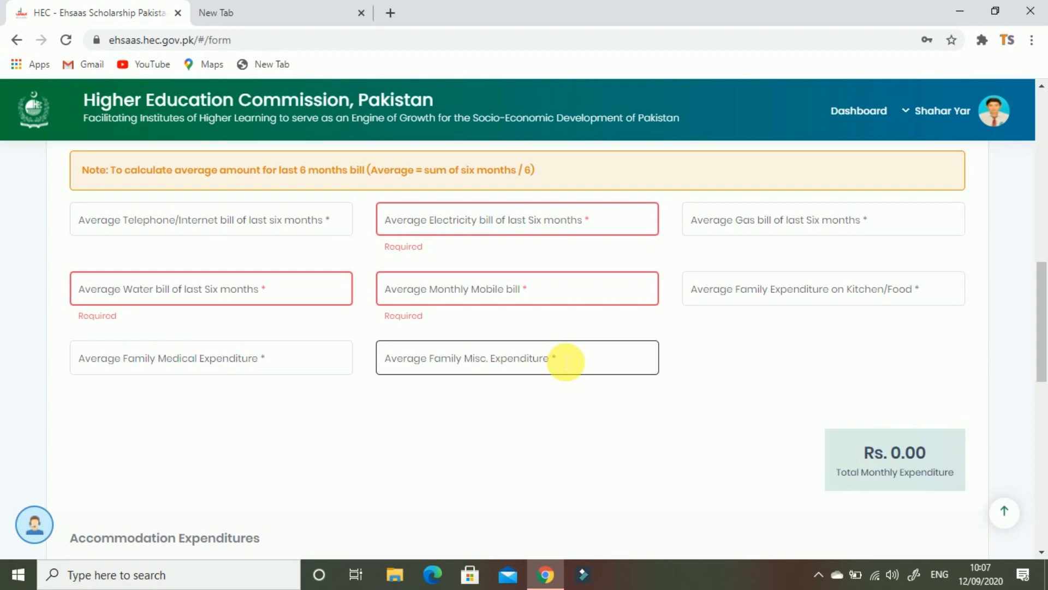
pyautogui.moveTo(860, 452); pyautogui.dragTo(952, 463)
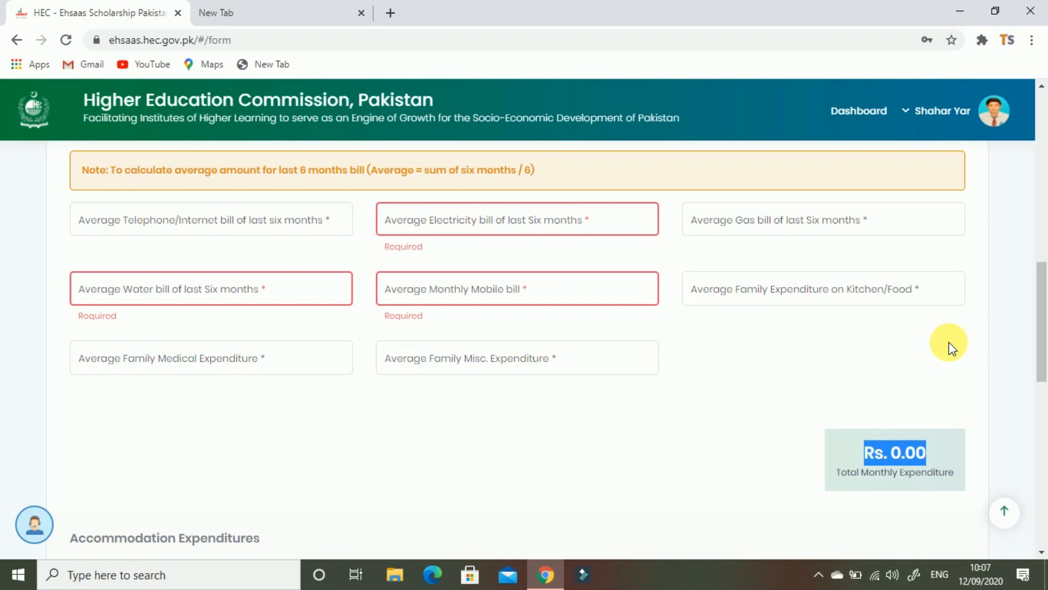
pyautogui.scroll(-3, 928, 355)
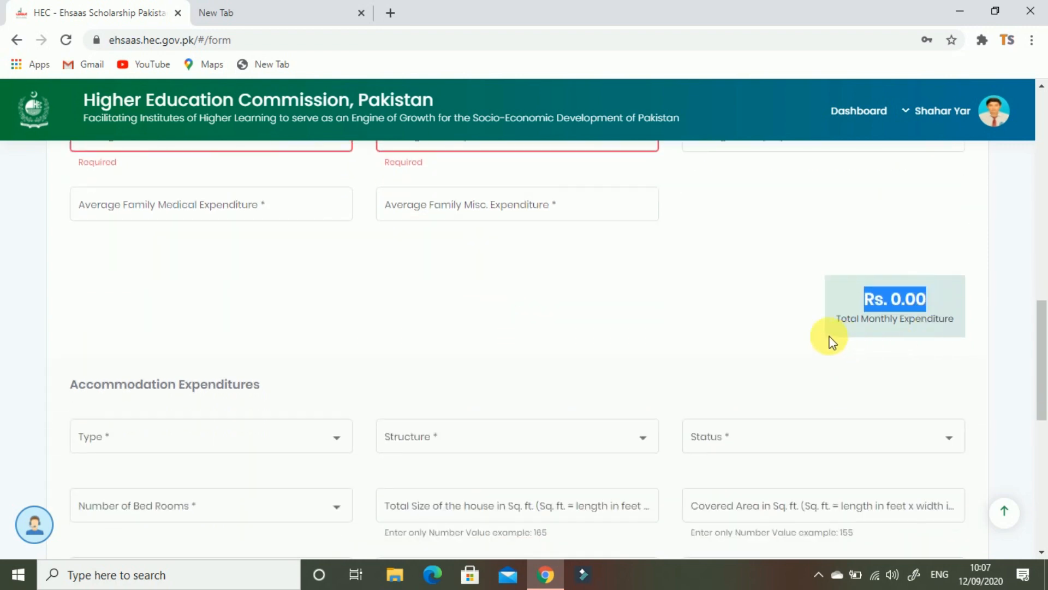
# Clear the marked total amount and set the accommodation type to Town House
pyautogui.click(726, 304)
pyautogui.scroll(-1, 252, 360)
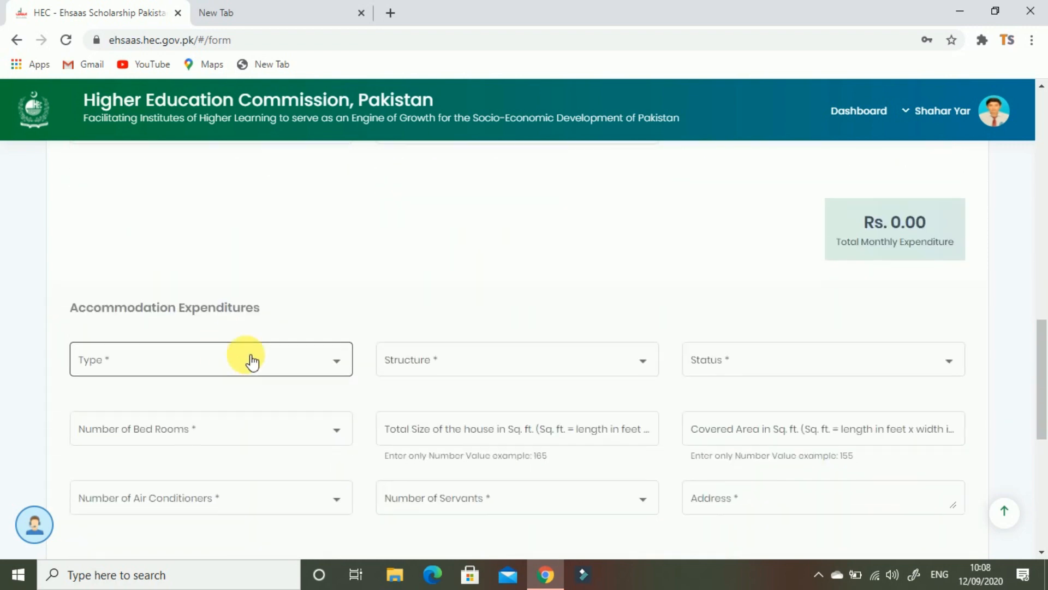
pyautogui.scroll(-1, 175, 337)
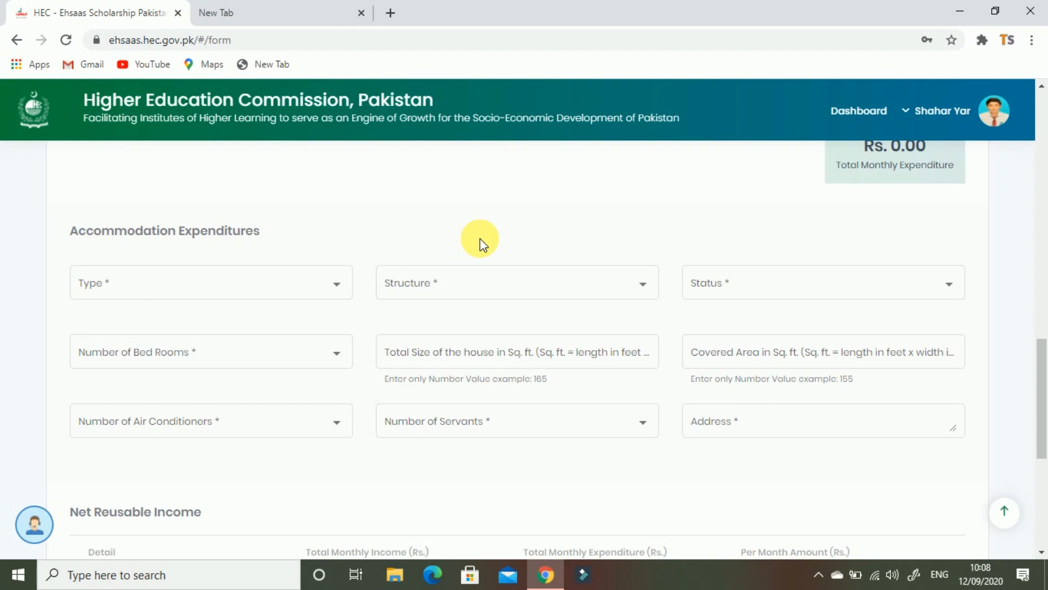
pyautogui.click(351, 292)
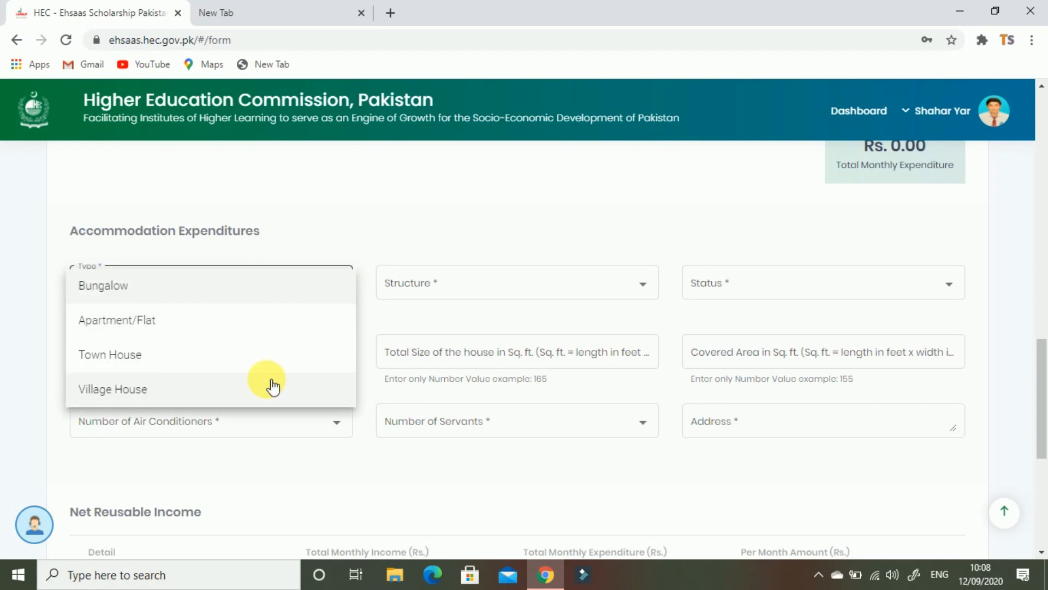
pyautogui.click(300, 232)
pyautogui.click(292, 295)
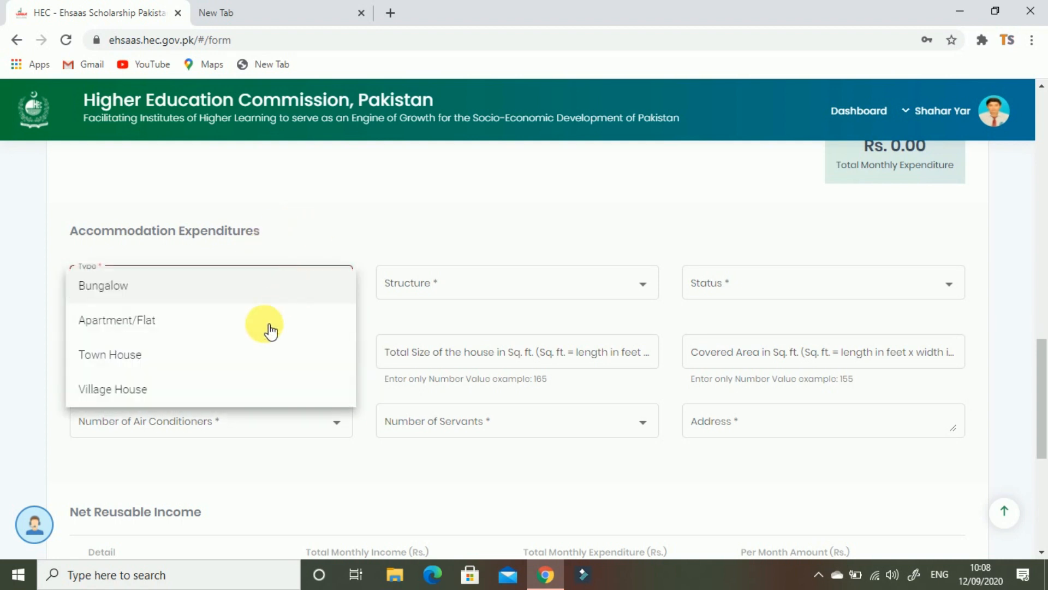
pyautogui.click(151, 360)
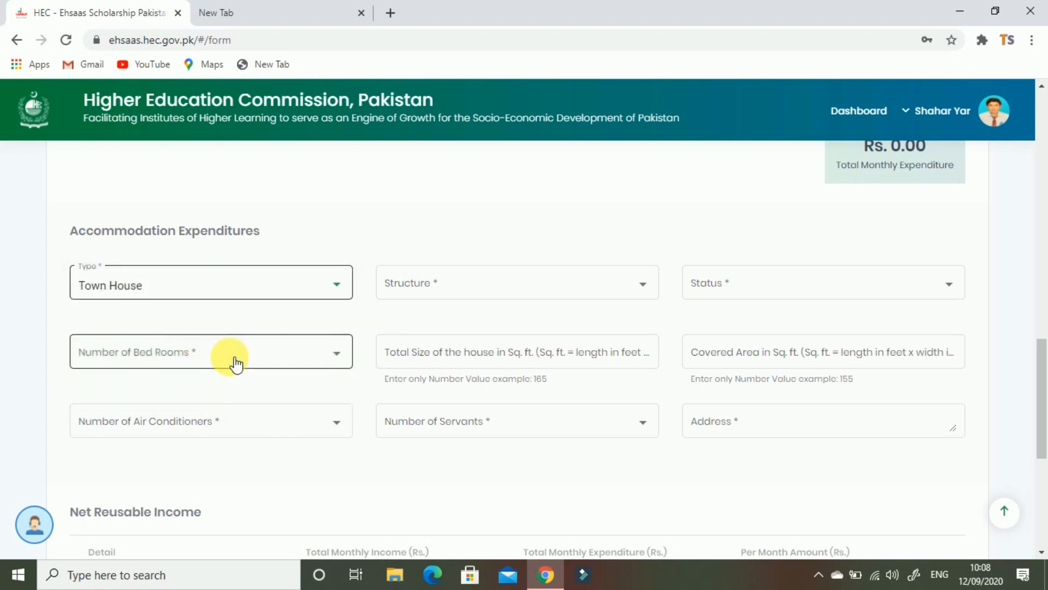
# Set the house structure to Semi Pucca House and ownership status to Family Owned, then open a new browser tab
pyautogui.click(571, 289)
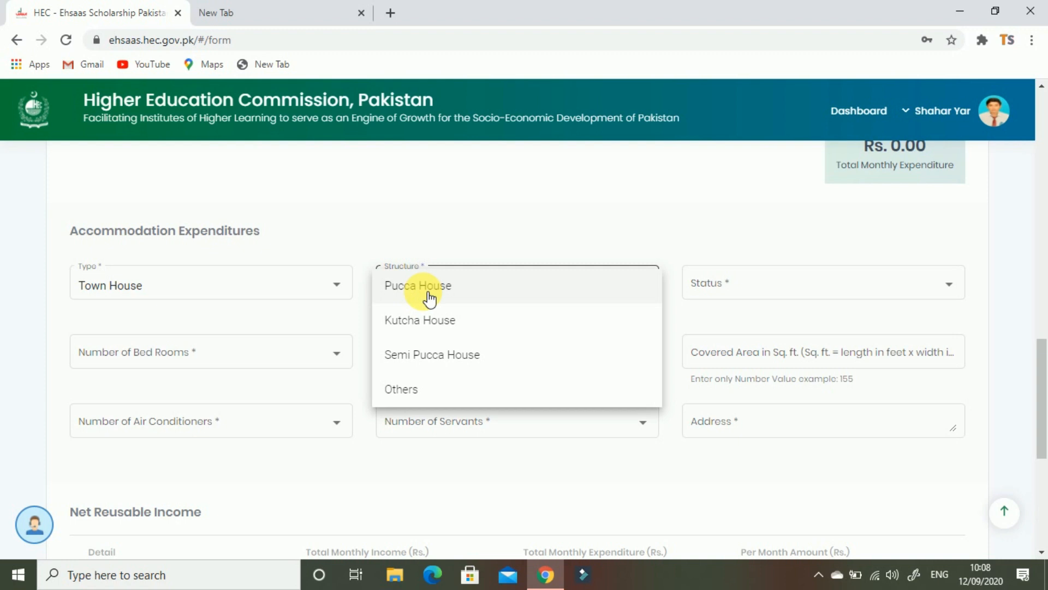
pyautogui.click(434, 354)
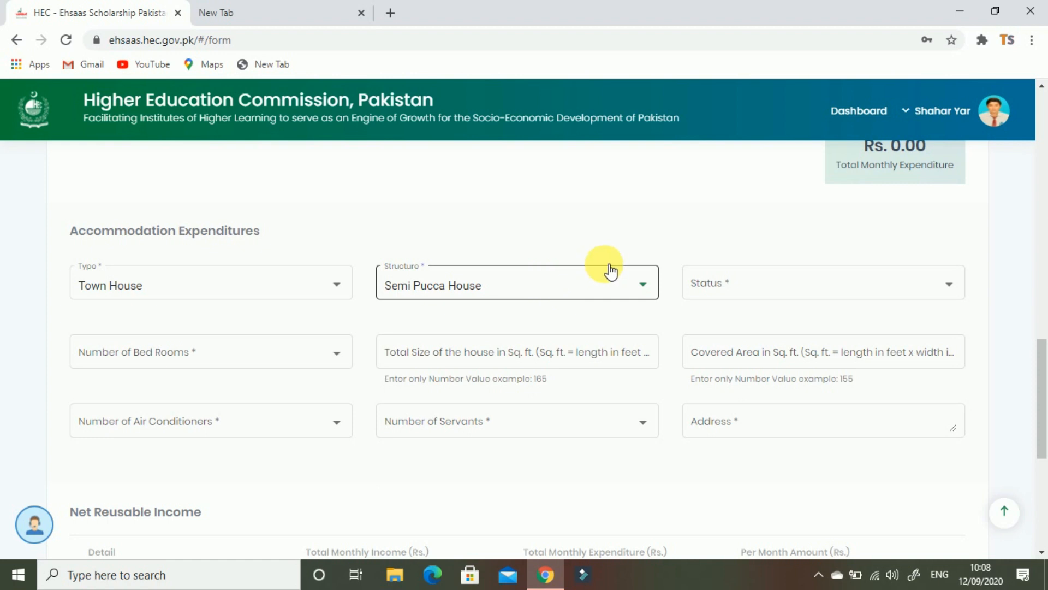
pyautogui.click(771, 293)
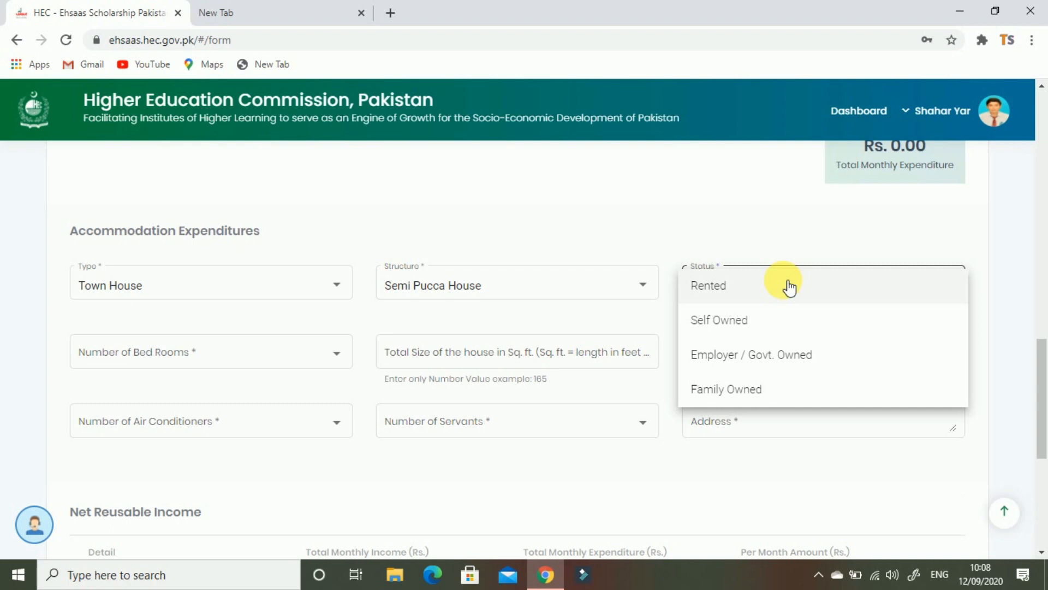
pyautogui.click(770, 394)
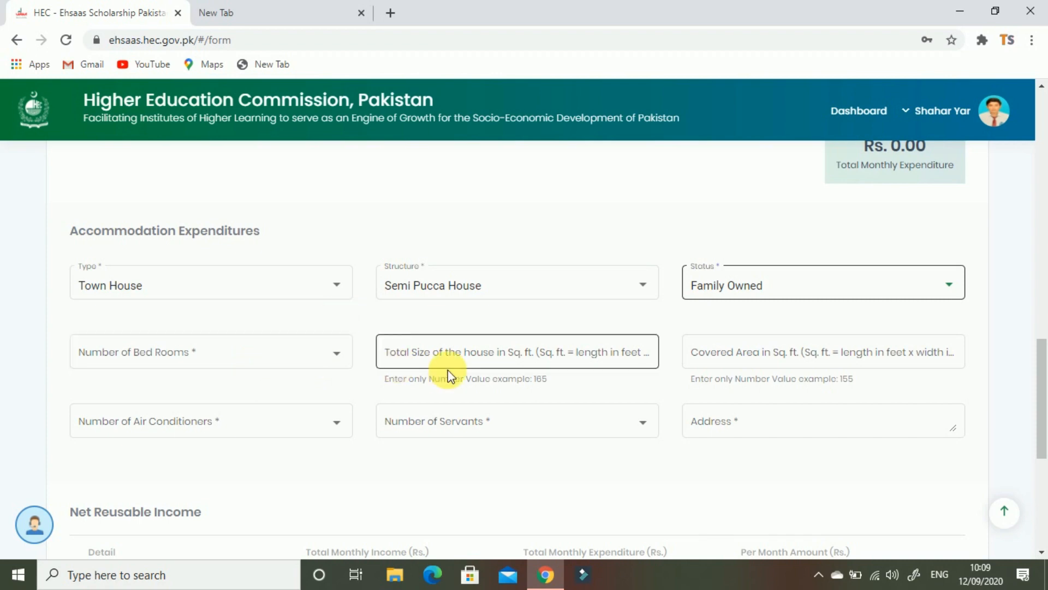
pyautogui.click(501, 356)
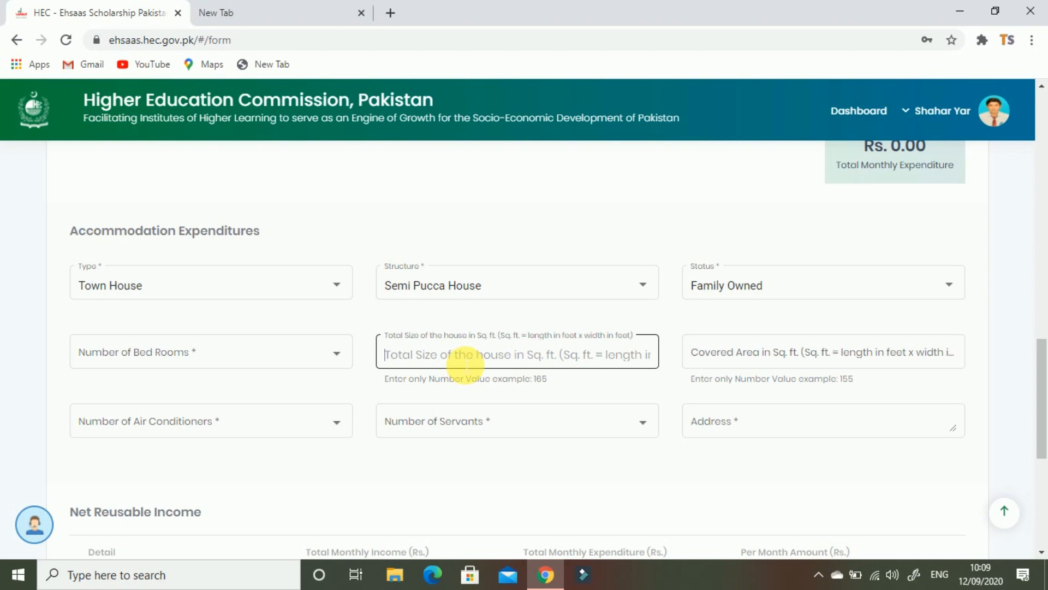
pyautogui.click(278, 12)
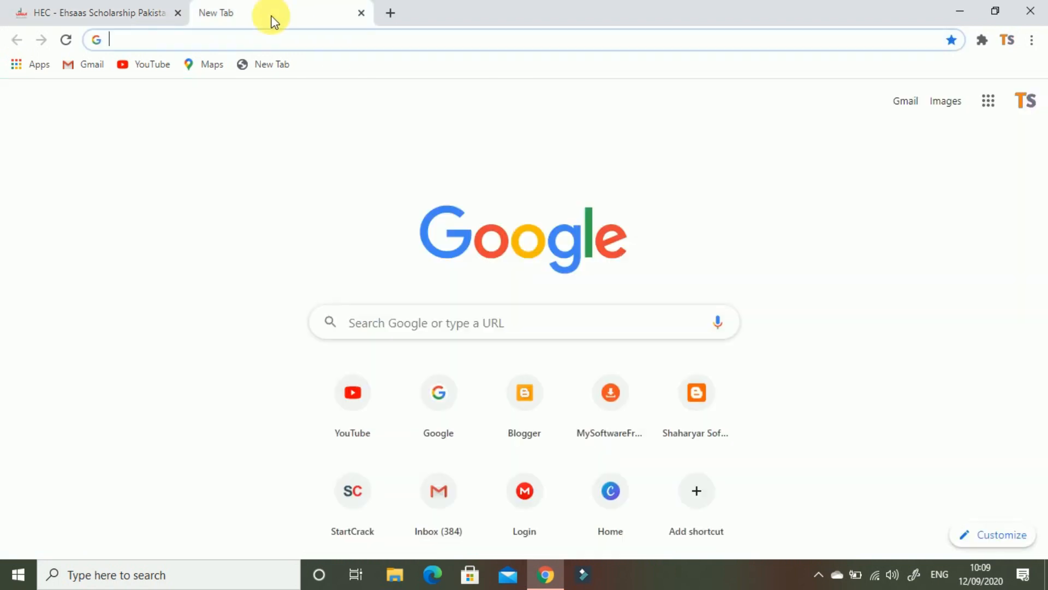
# Google '6 marla into square feet' (1633.5) and return to the scholarship form tab
pyautogui.click(463, 415)
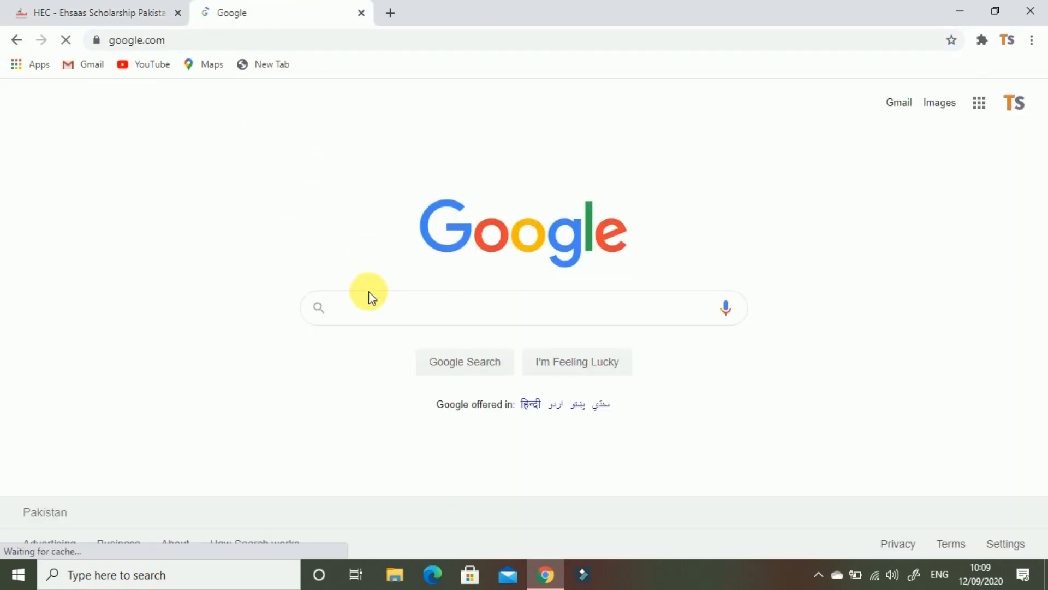
pyautogui.click(372, 303)
pyautogui.write('6')
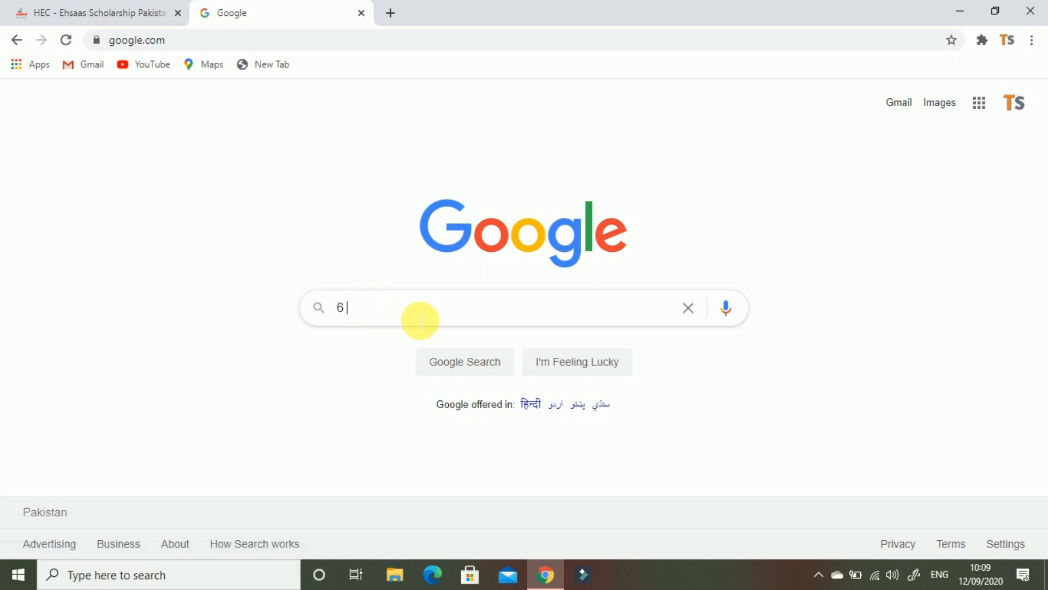
pyautogui.write(' into sq')
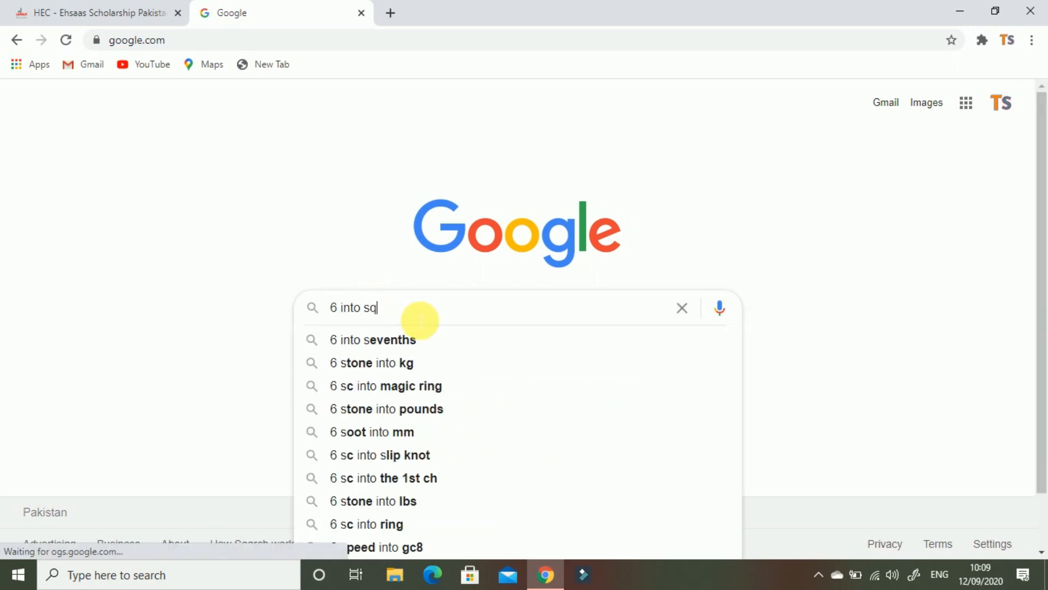
pyautogui.click(424, 340)
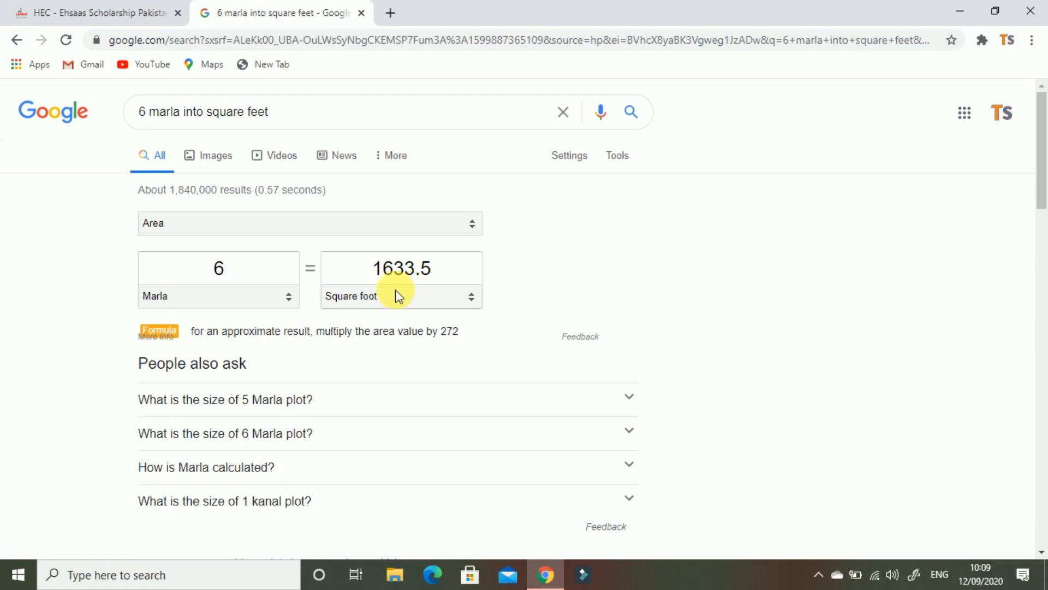
pyautogui.click(82, 10)
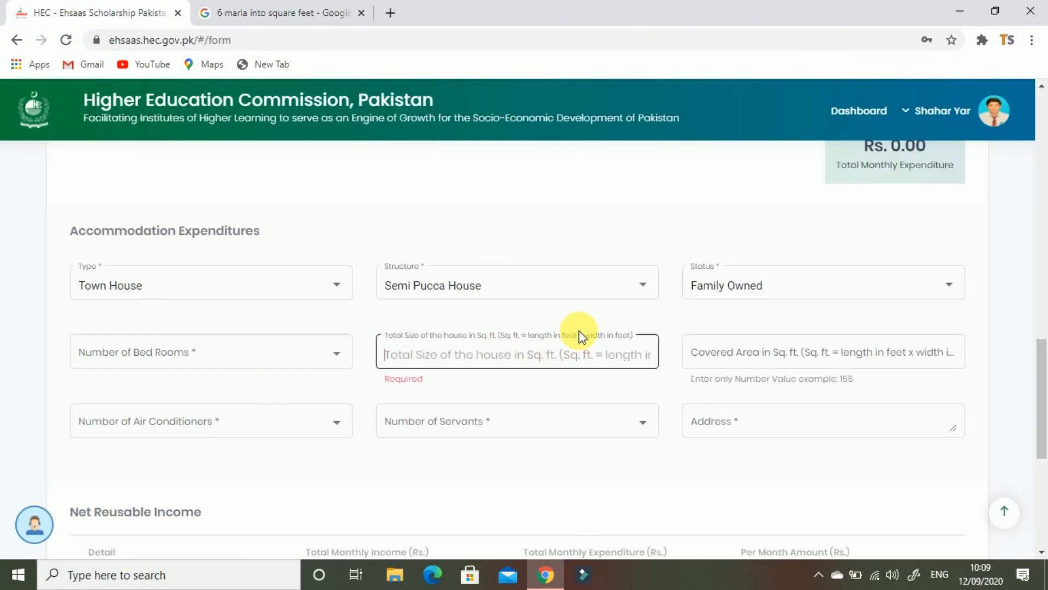
# Set both Number of Air Conditioners and Number of Servants to 0
pyautogui.click(786, 355)
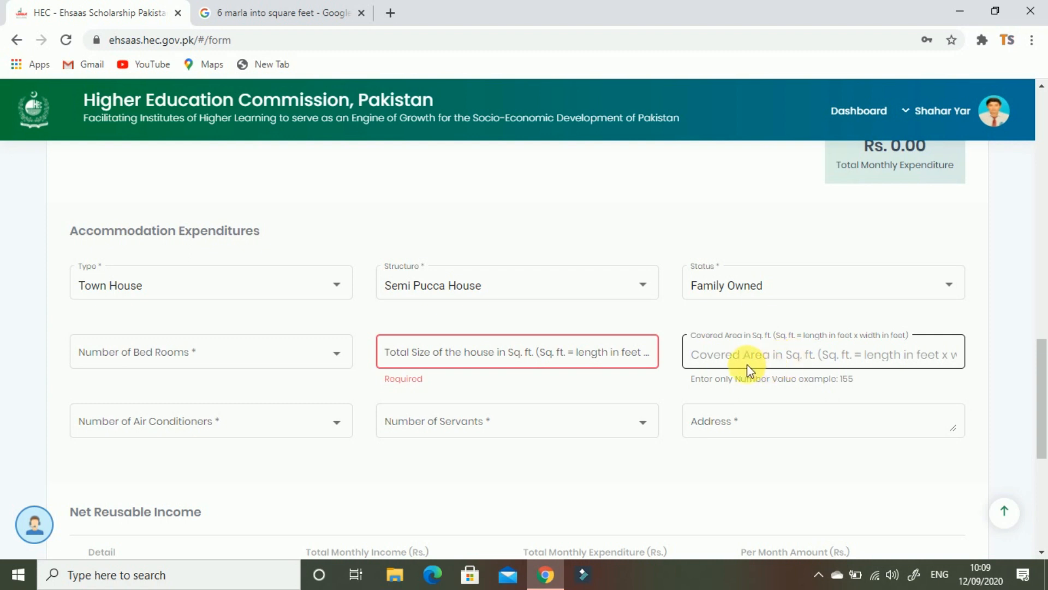
pyautogui.click(215, 428)
pyautogui.click(109, 424)
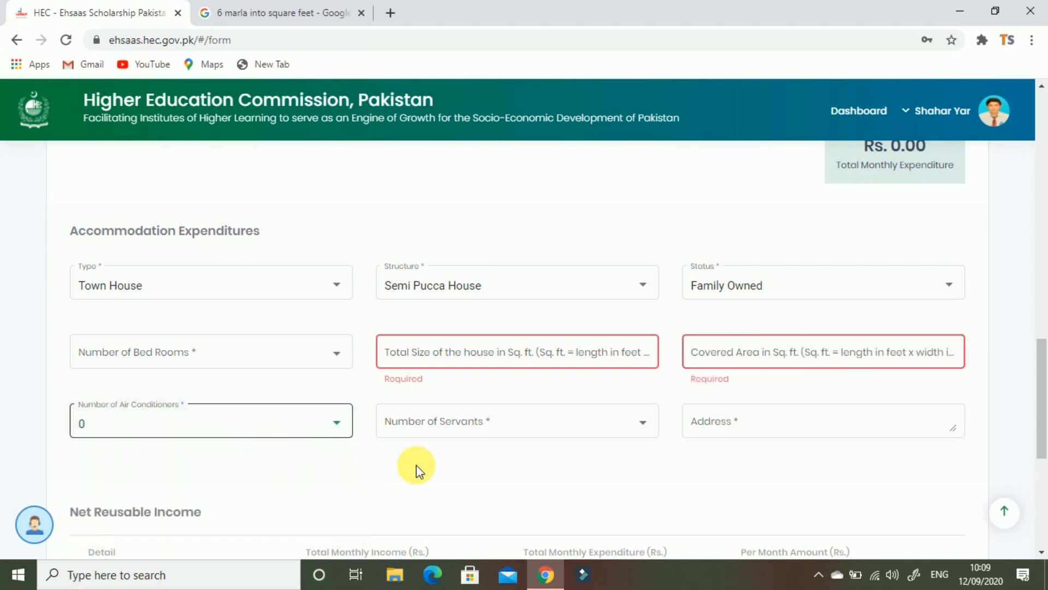
pyautogui.click(490, 439)
pyautogui.click(484, 436)
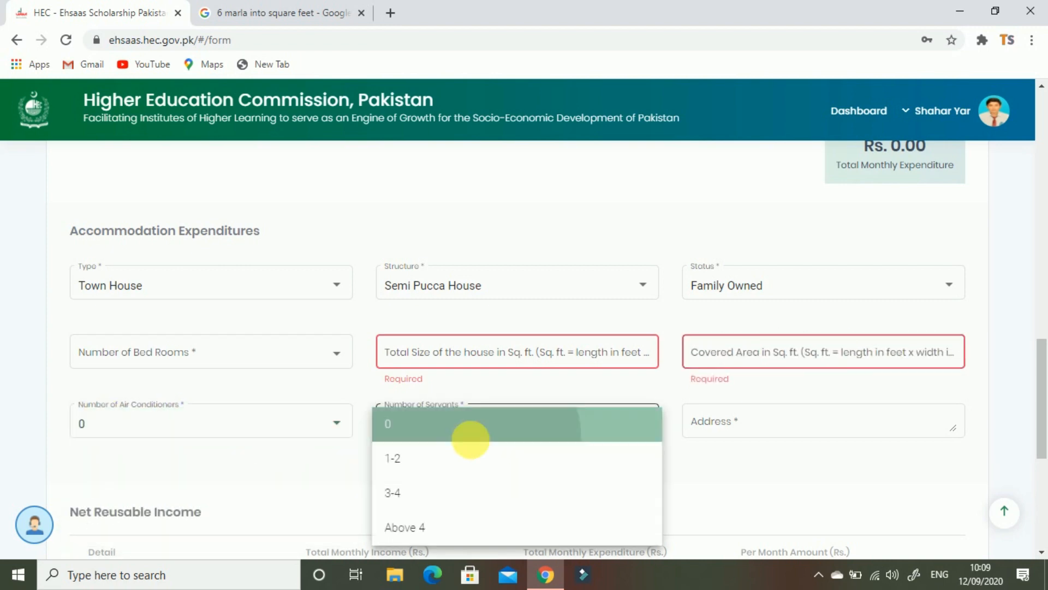
pyautogui.click(884, 426)
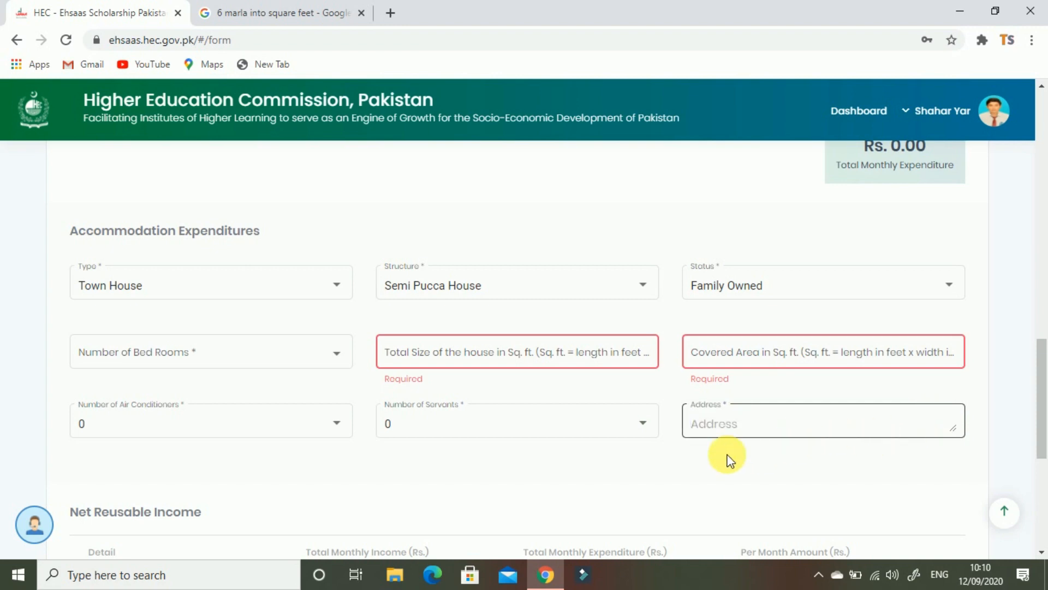
pyautogui.scroll(-1, 483, 473)
# Check the total monthly income and Rs. 31410.00 expenditure, then begin describing other family accommodation
pyautogui.scroll(-1, 250, 358)
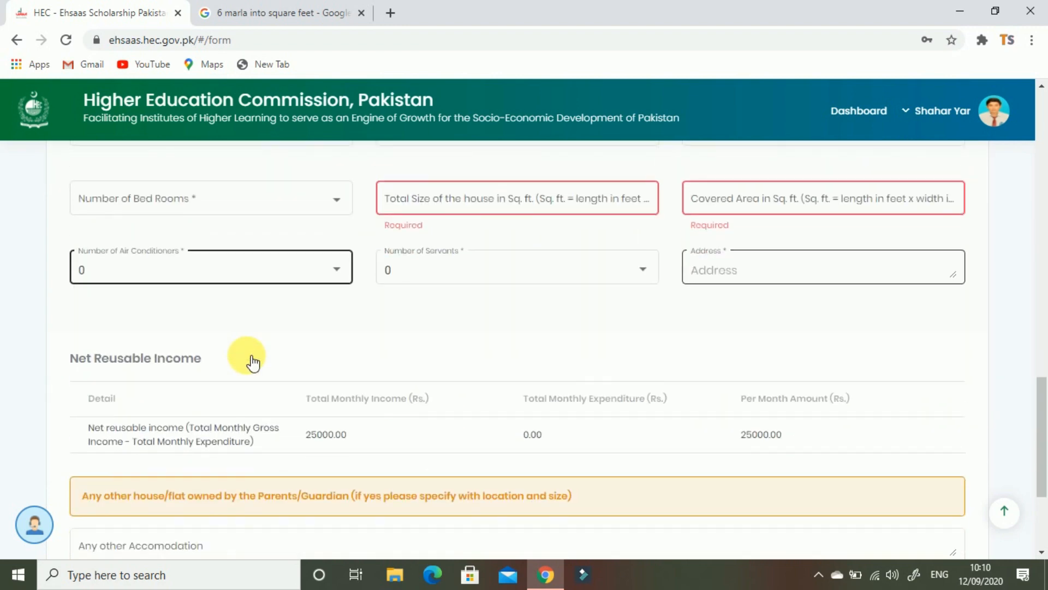
pyautogui.scroll(-1, 243, 357)
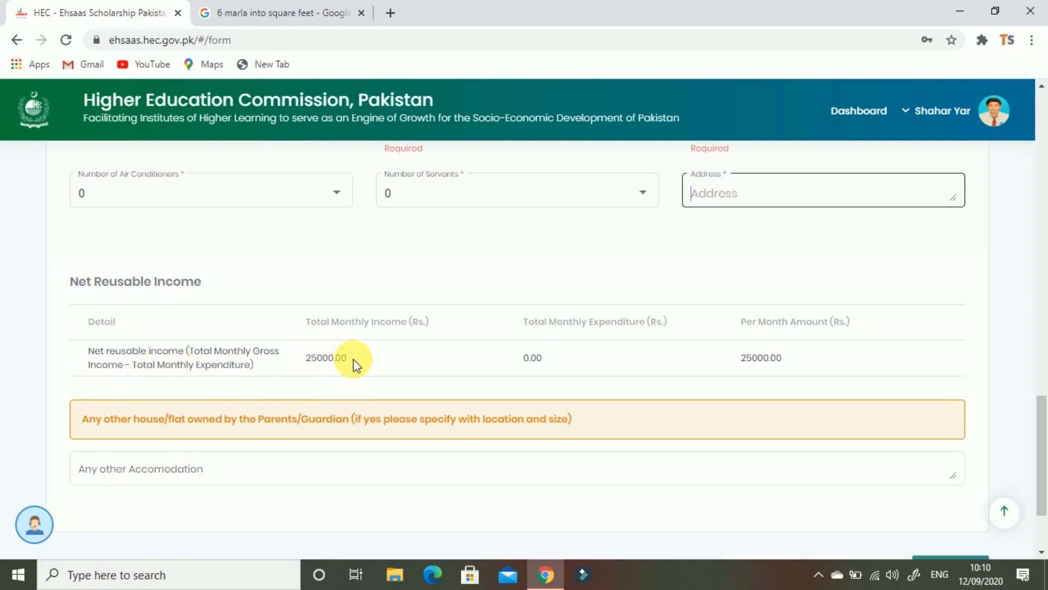
pyautogui.moveTo(350, 358); pyautogui.dragTo(316, 345)
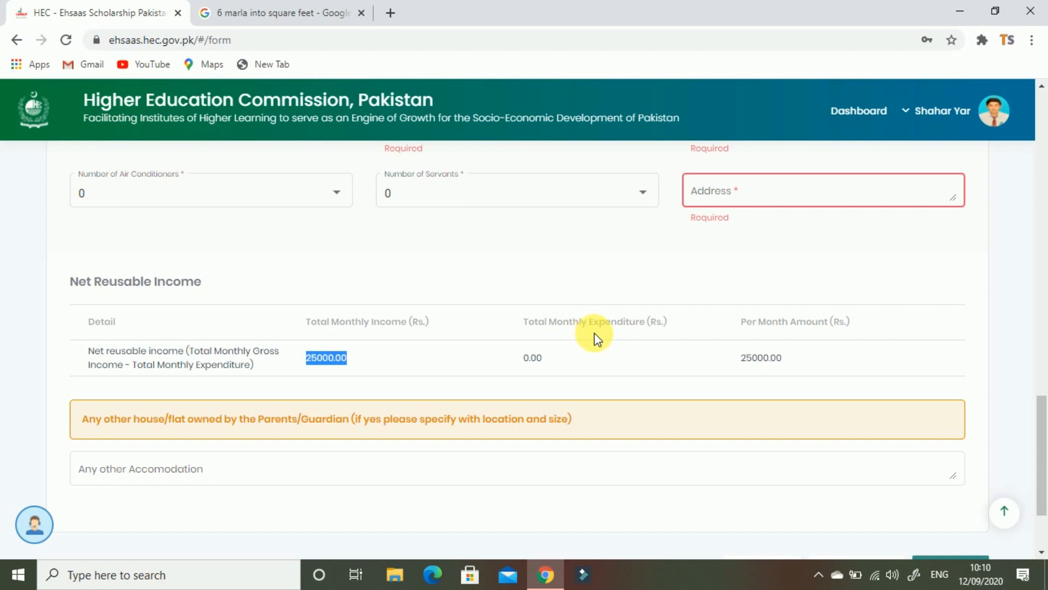
pyautogui.click(552, 360)
pyautogui.doubleClick(551, 360)
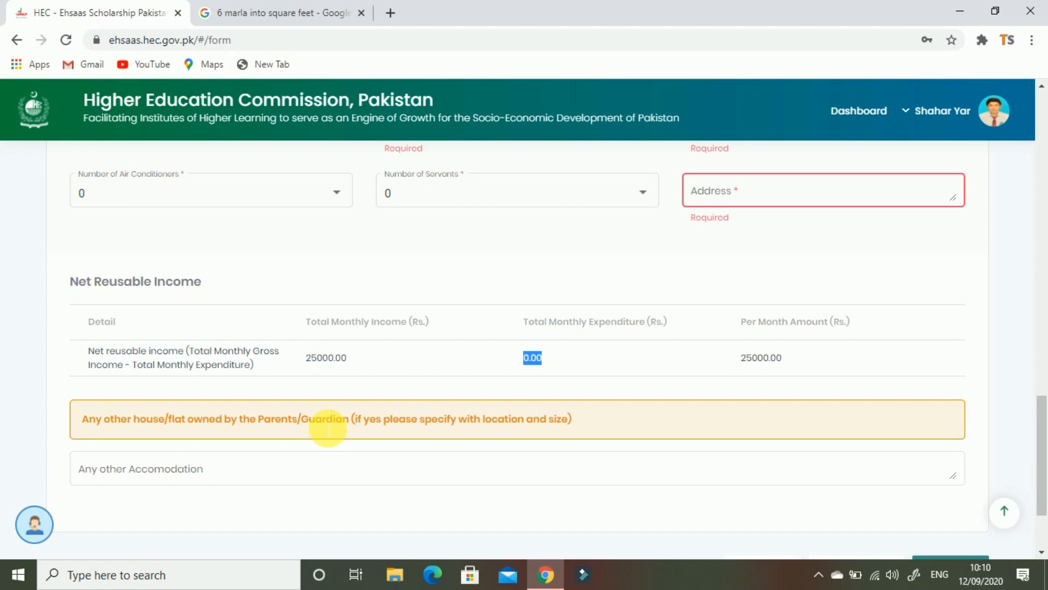
pyautogui.scroll(-2, 628, 409)
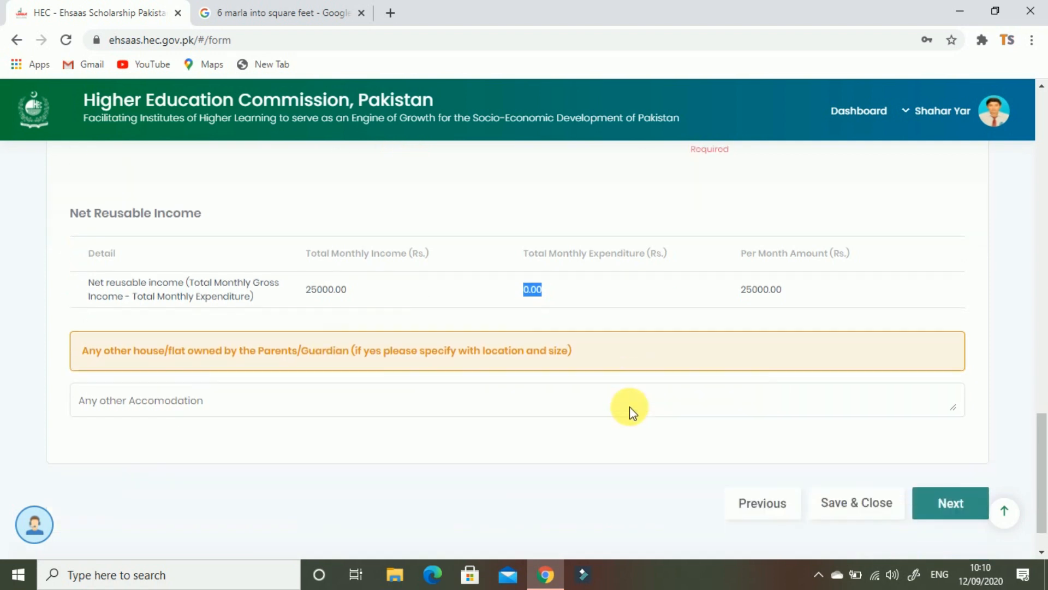
pyautogui.click(668, 400)
pyautogui.click(403, 391)
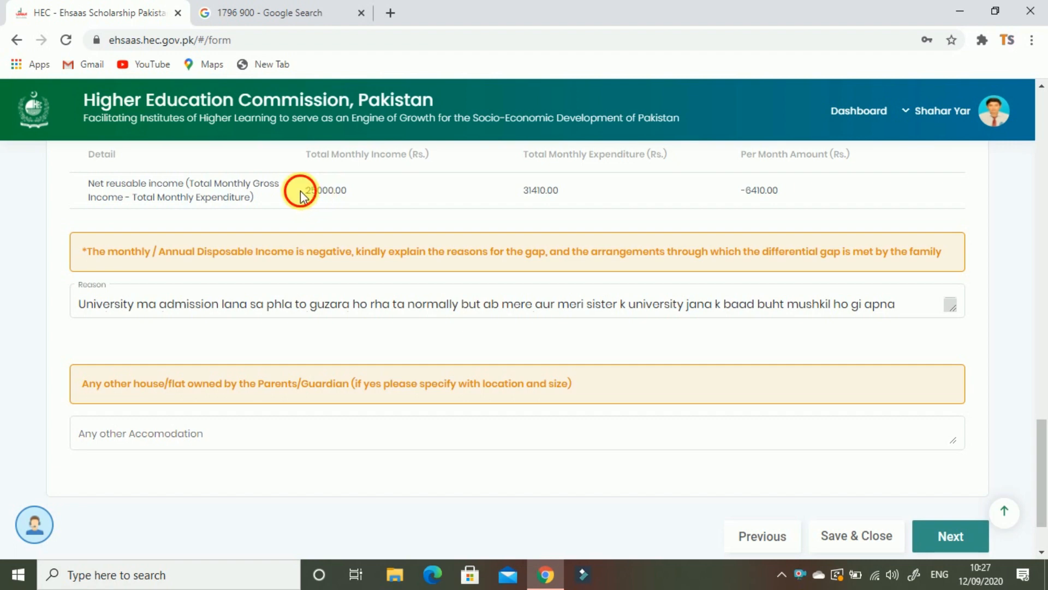
pyautogui.moveTo(301, 190); pyautogui.dragTo(355, 187)
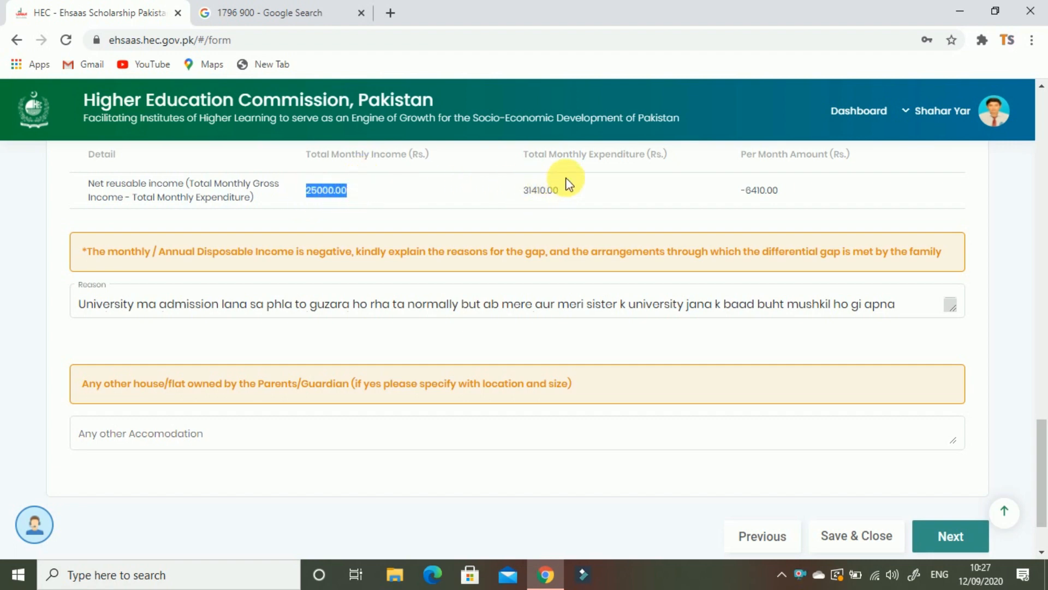
pyautogui.click(533, 194)
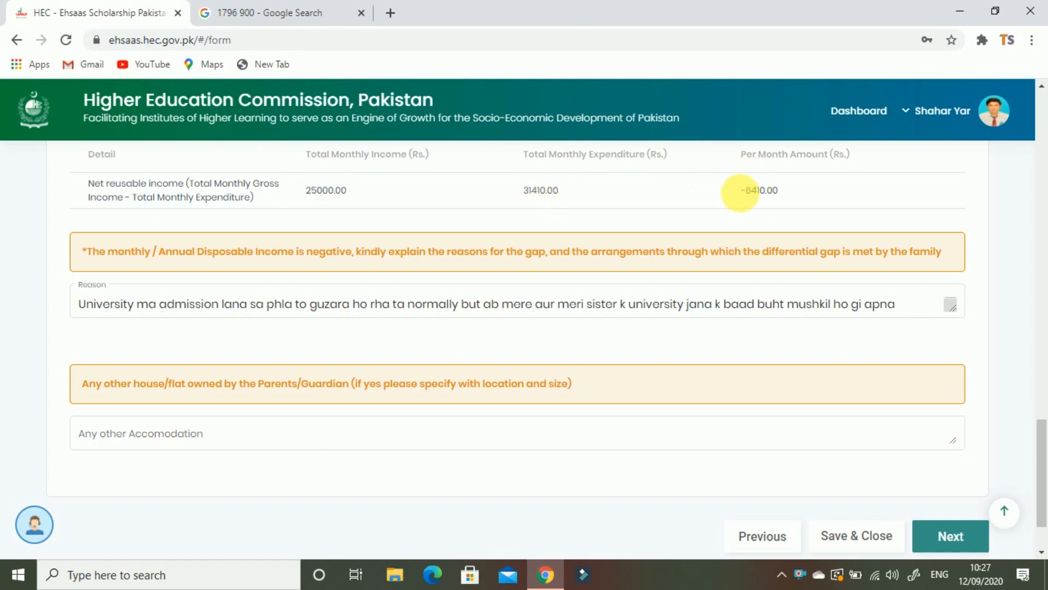
pyautogui.click(741, 198)
pyautogui.moveTo(740, 197); pyautogui.dragTo(784, 196)
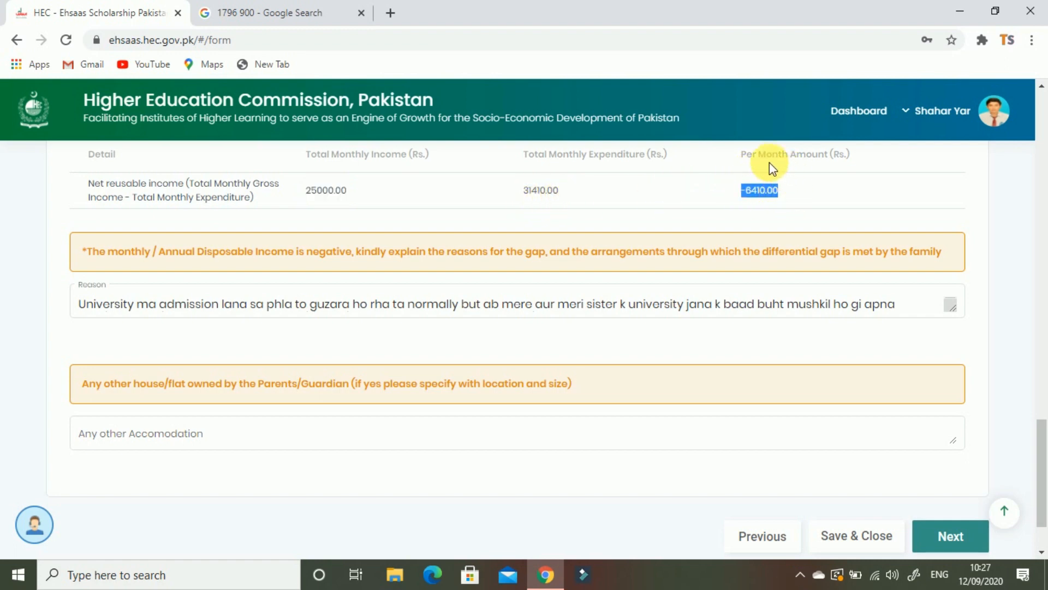
pyautogui.click(784, 167)
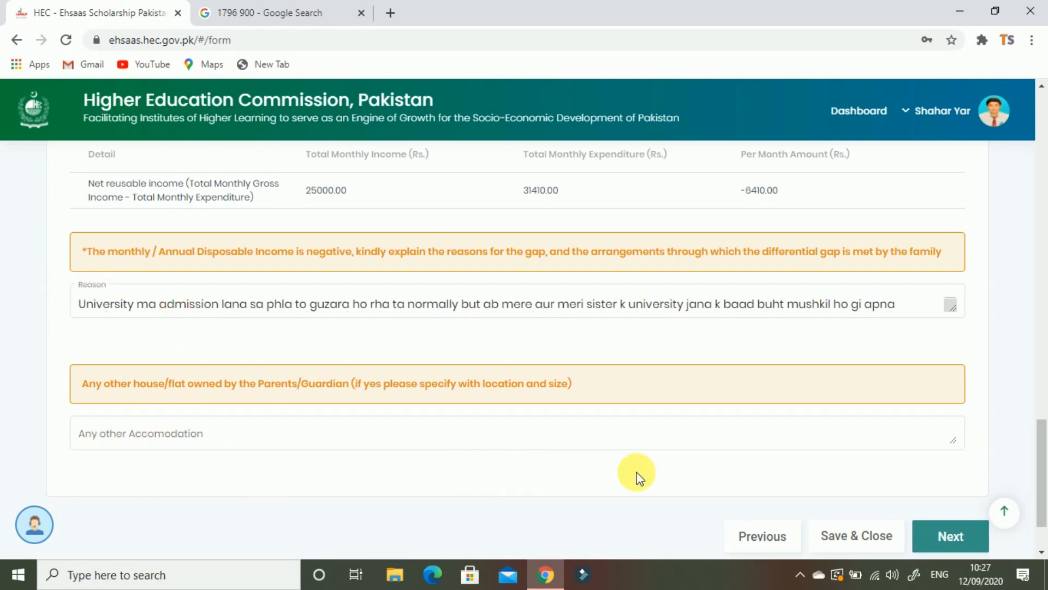
# Go to Asset Details, answer Yes to owning transport, and add a transport row
pyautogui.click(960, 535)
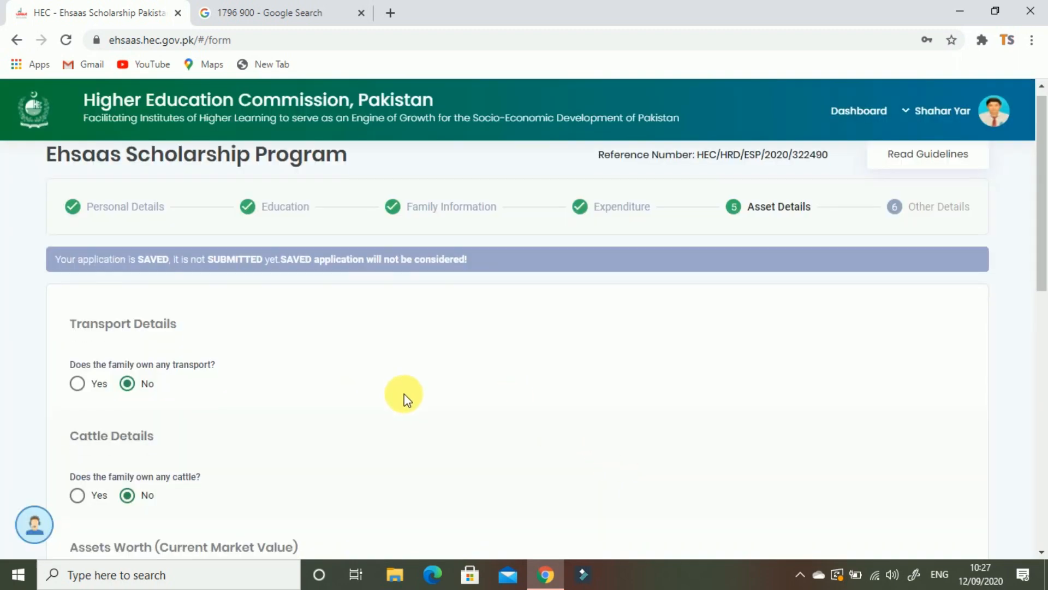
pyautogui.scroll(-1, 399, 382)
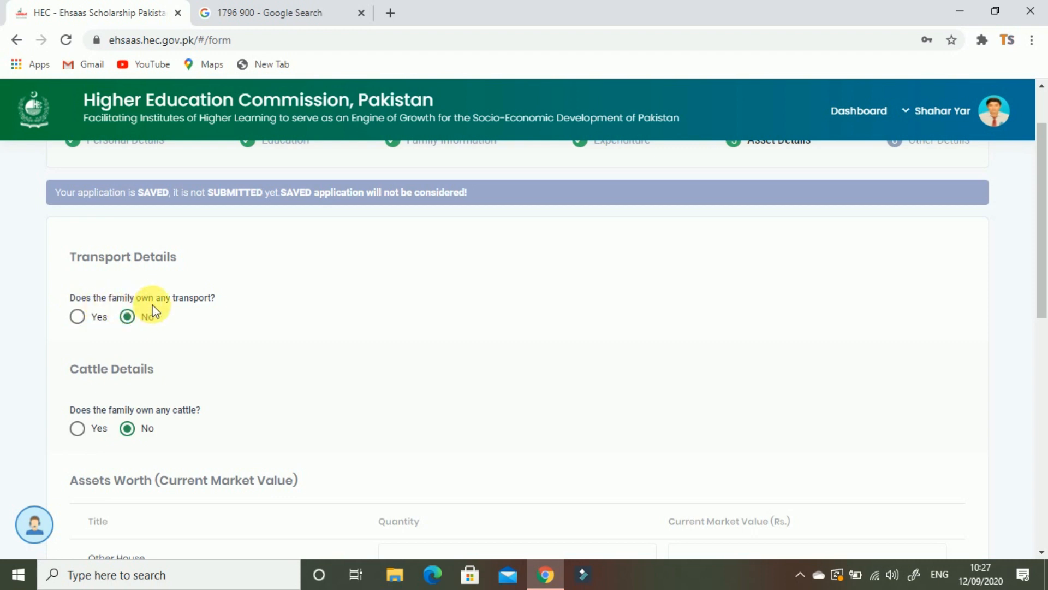
pyautogui.click(87, 320)
pyautogui.scroll(-1, 628, 355)
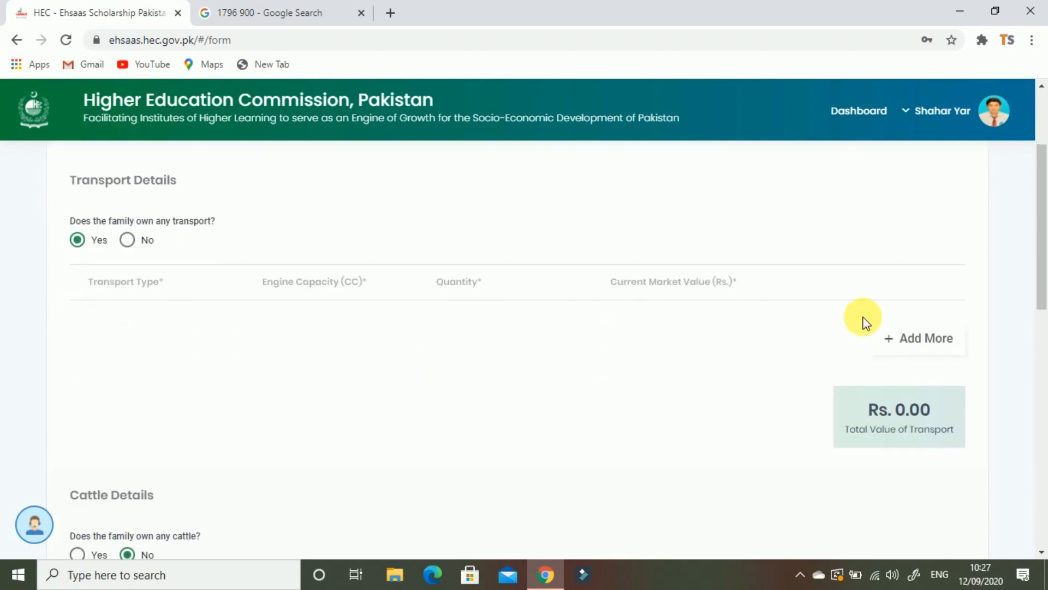
pyautogui.click(890, 345)
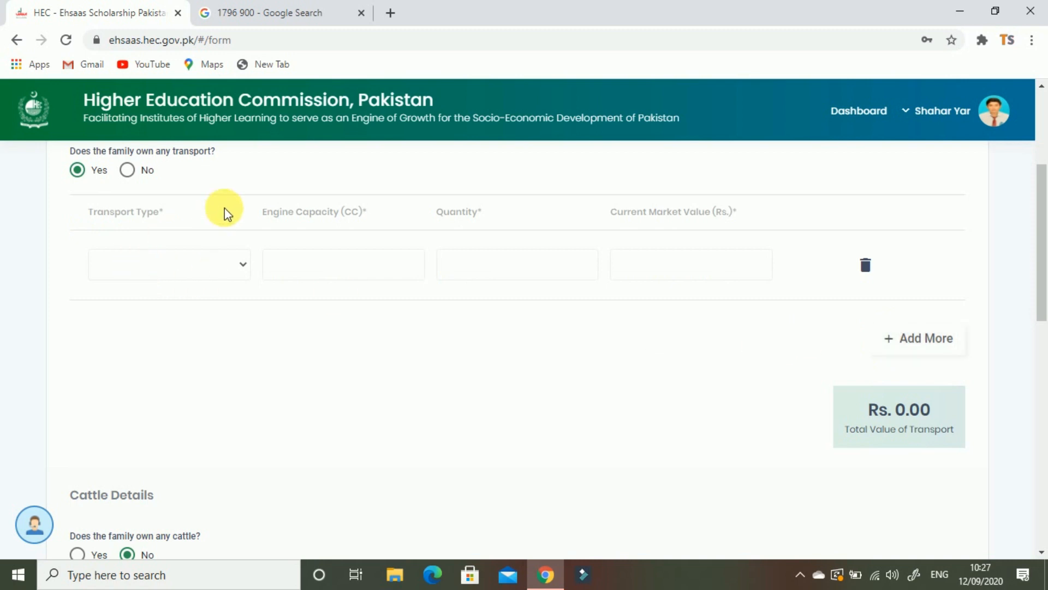
# Fill the row as Bike, 70 CC, quantity 1, market value 15000
pyautogui.click(249, 269)
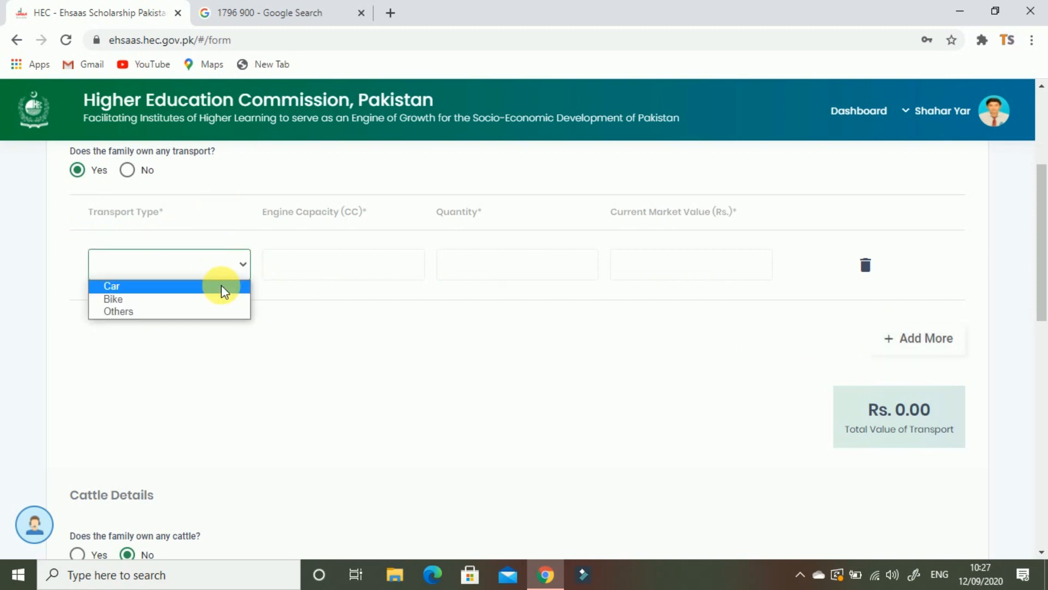
pyautogui.click(129, 299)
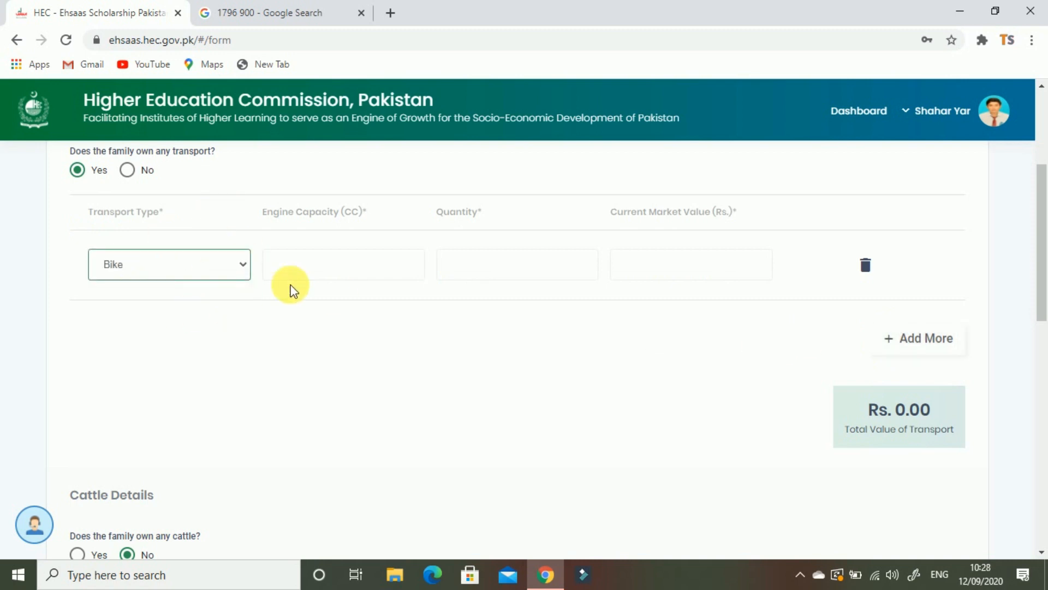
pyautogui.click(342, 261)
pyautogui.write('7')
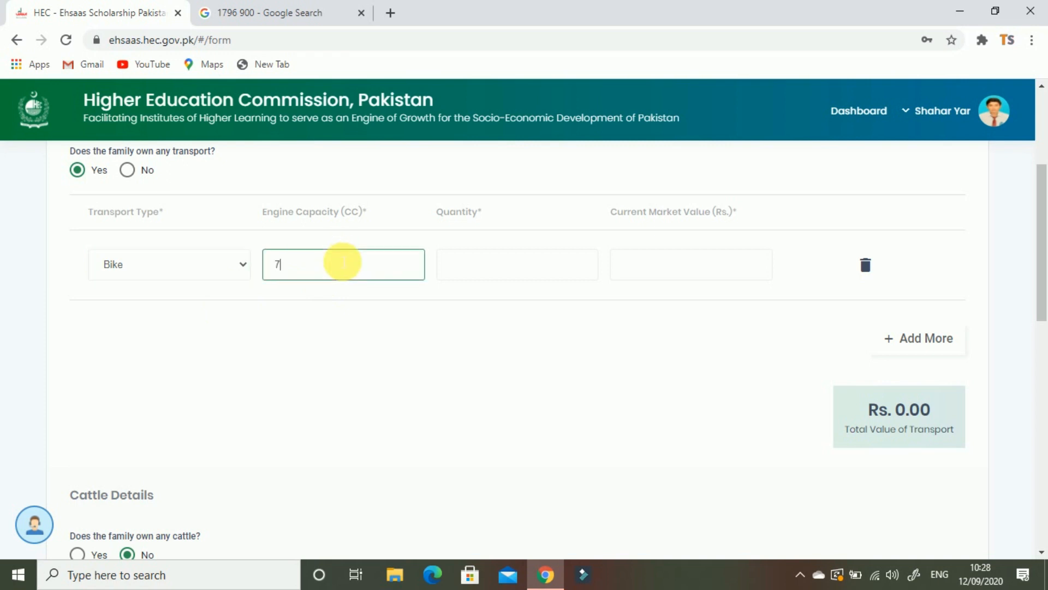
pyautogui.write('0')
pyautogui.click(537, 275)
pyautogui.write('1')
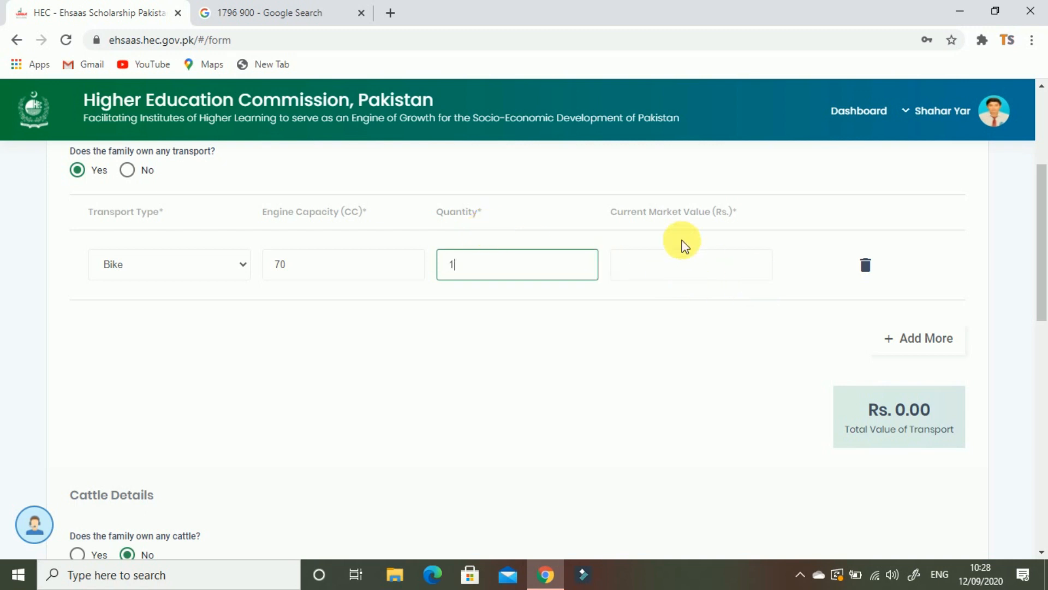
pyautogui.click(689, 279)
pyautogui.write('150000')
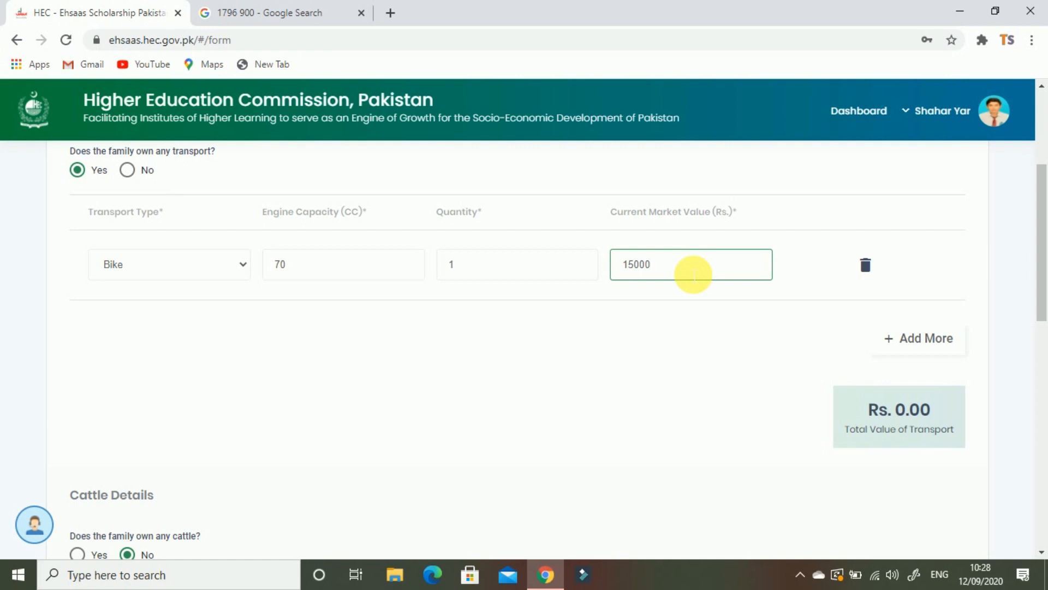
pyautogui.click(650, 396)
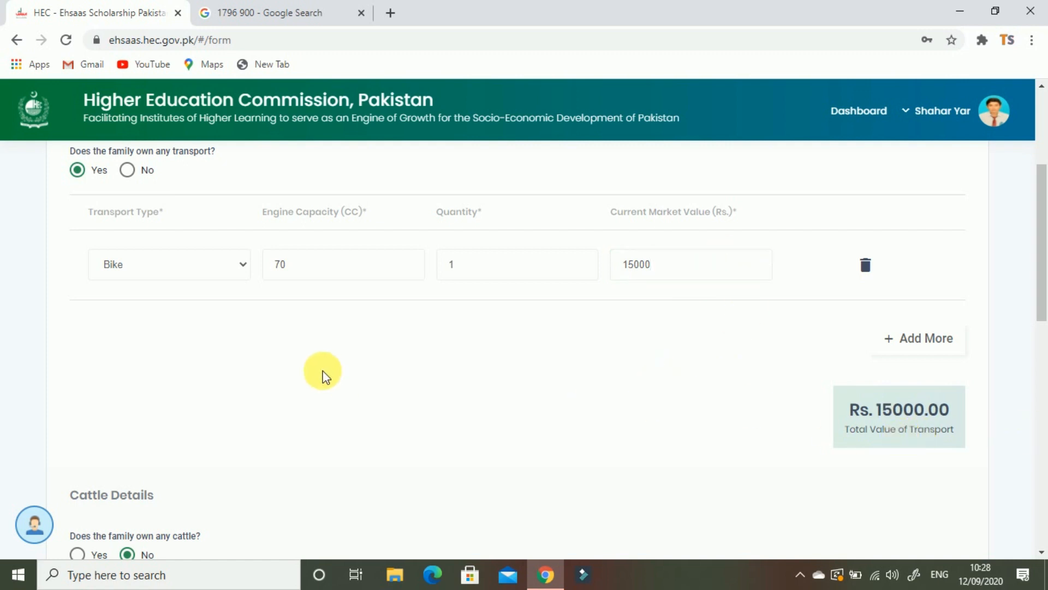
# Scroll past the blank asset values to the bottom of Asset Details and continue to Other Details
pyautogui.scroll(-3, 229, 404)
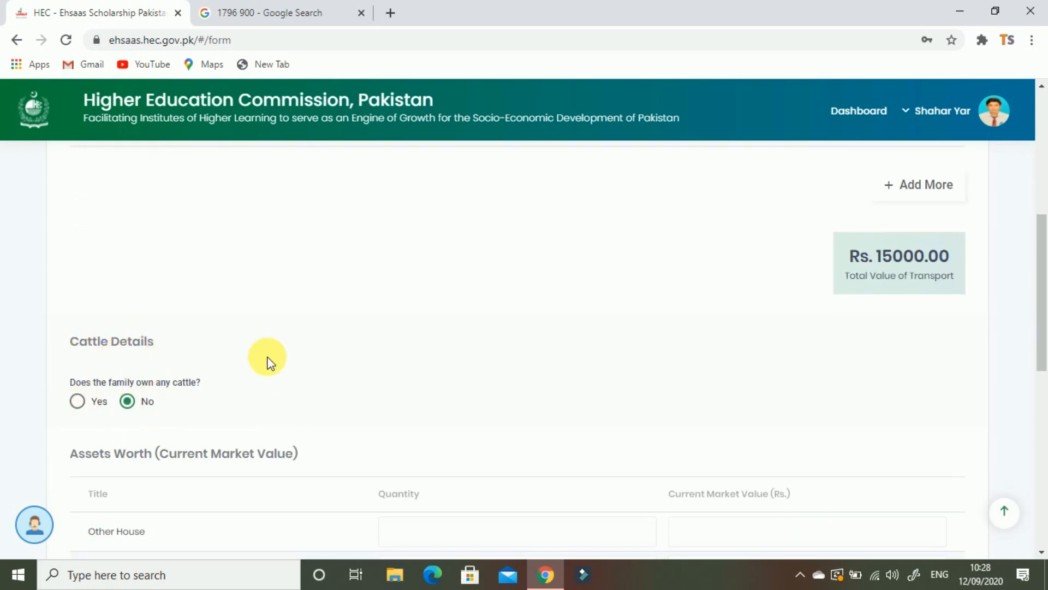
pyautogui.scroll(-2, 269, 360)
pyautogui.scroll(-1, 269, 360)
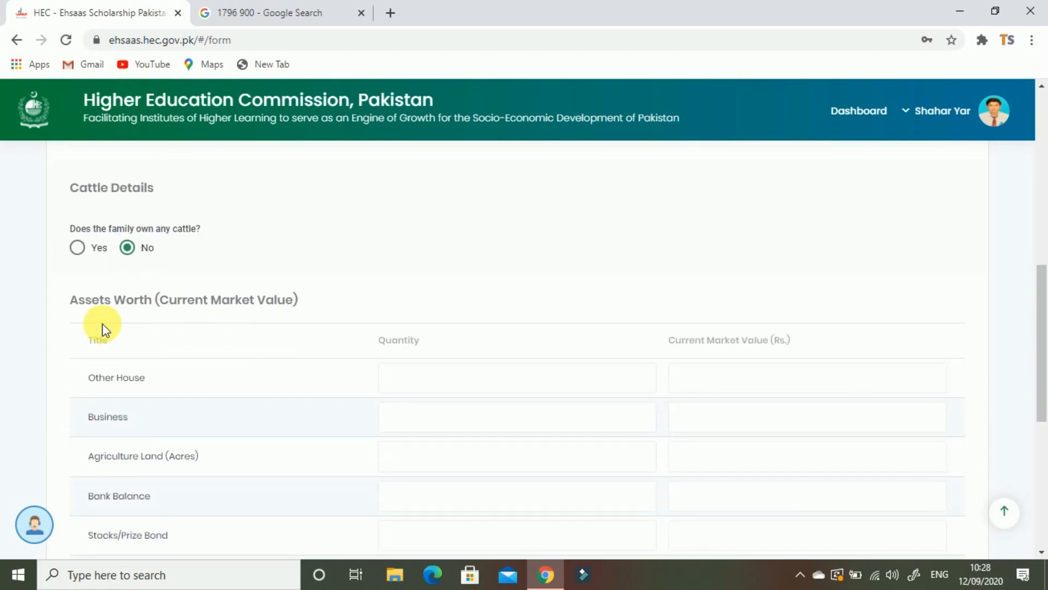
pyautogui.scroll(-1, 168, 321)
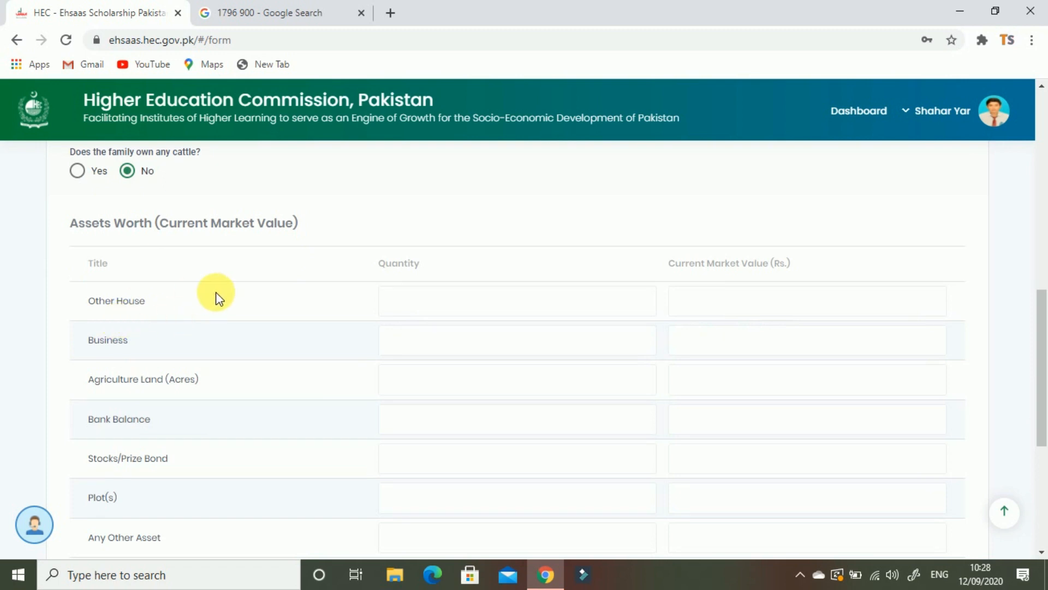
pyautogui.scroll(-1, 188, 424)
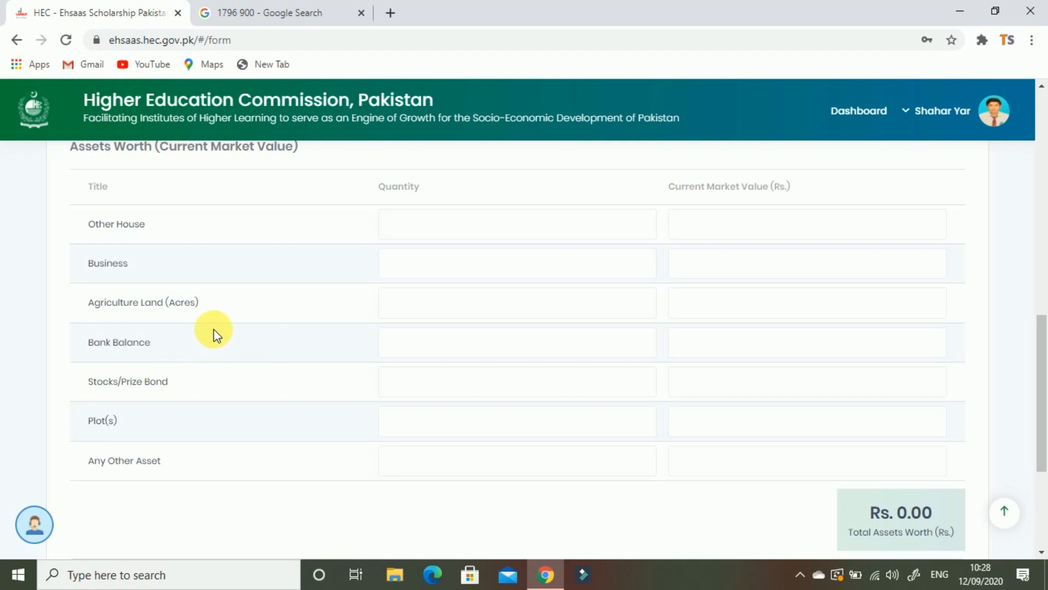
pyautogui.scroll(-3, 198, 311)
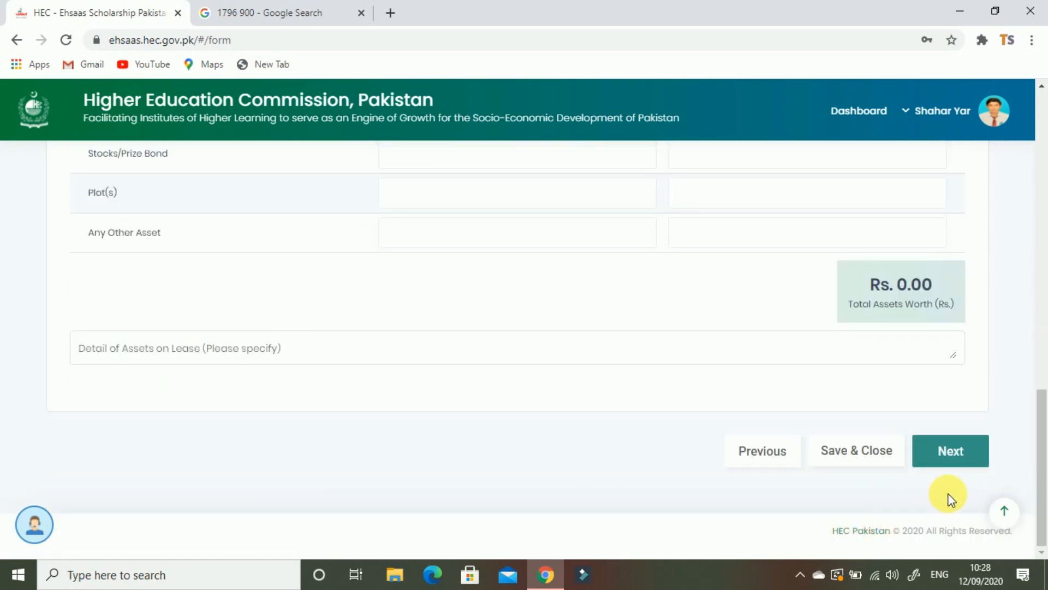
pyautogui.click(950, 455)
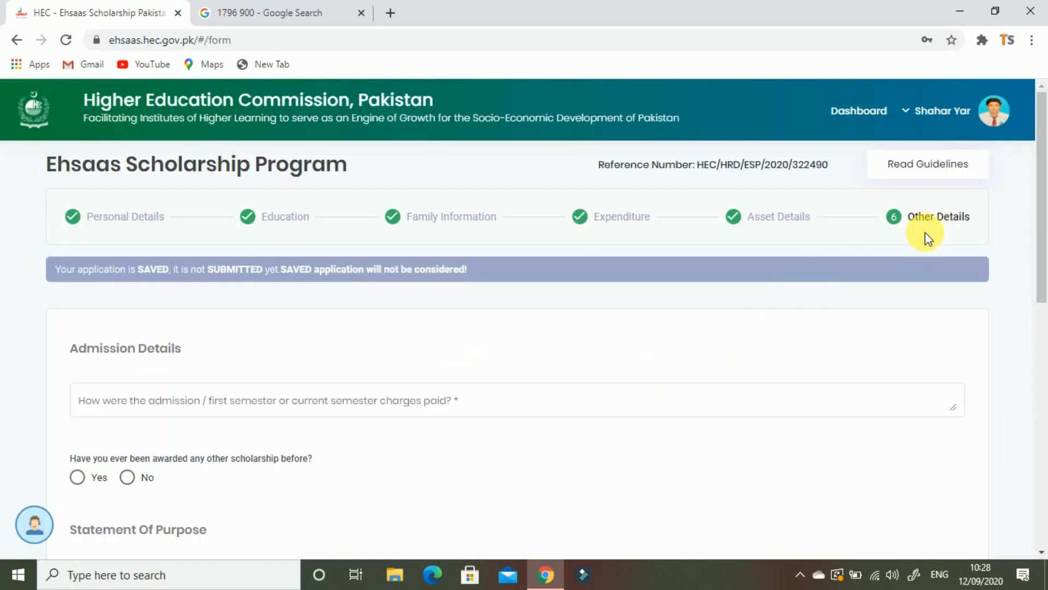
# Answer Yes to having received a previous scholarship and add a Scholarship Details row
pyautogui.scroll(-1, 182, 374)
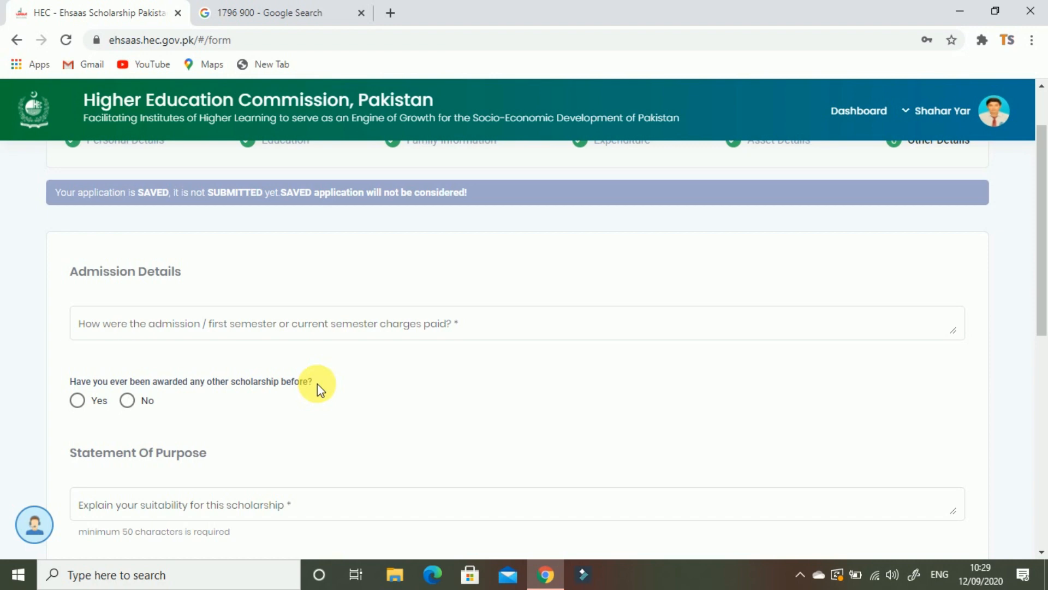
pyautogui.click(143, 404)
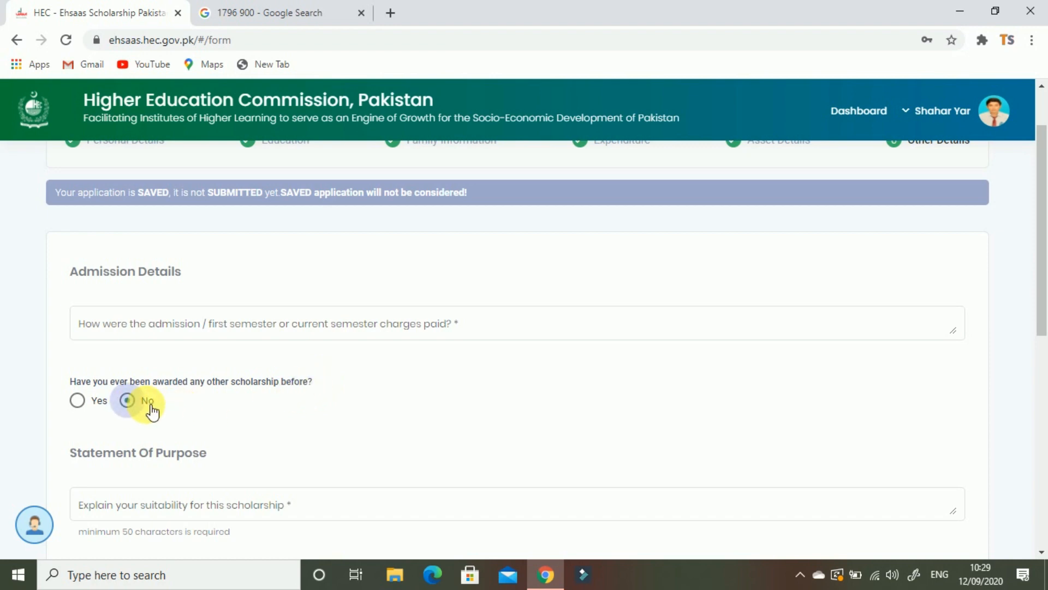
pyautogui.click(94, 404)
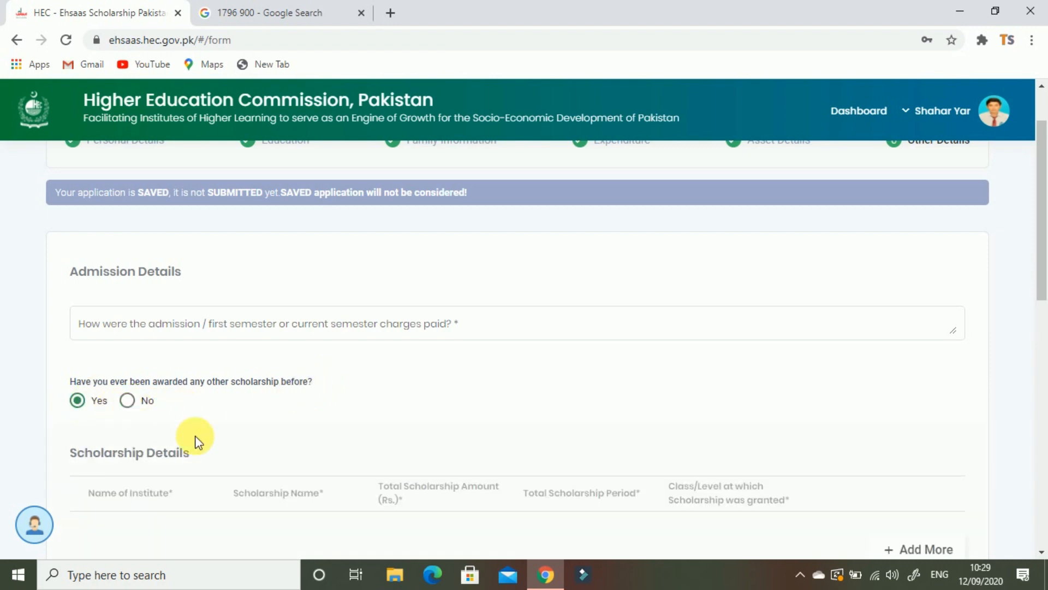
pyautogui.scroll(-3, 213, 434)
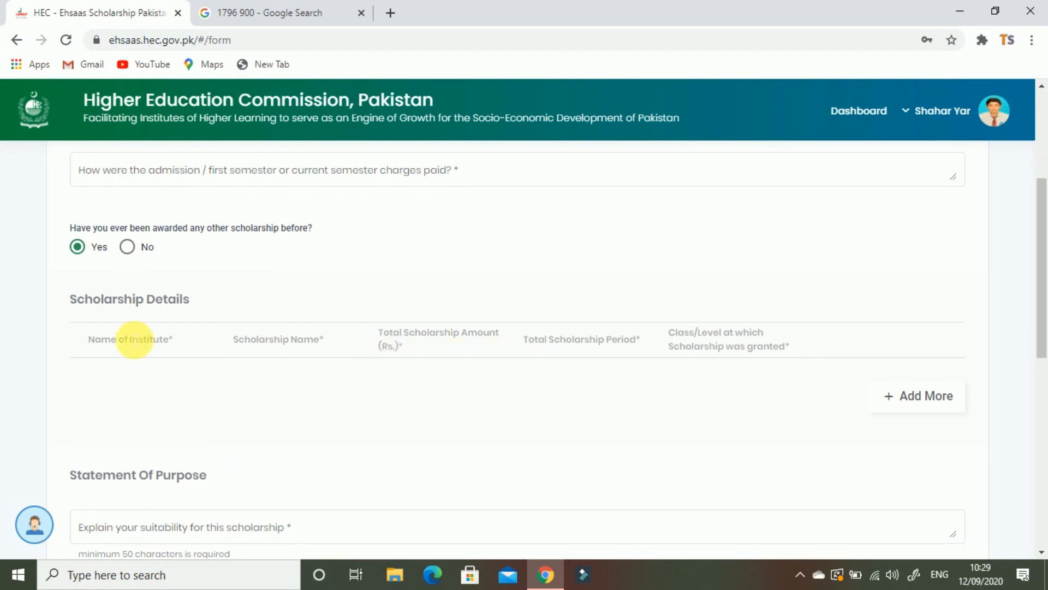
pyautogui.click(879, 404)
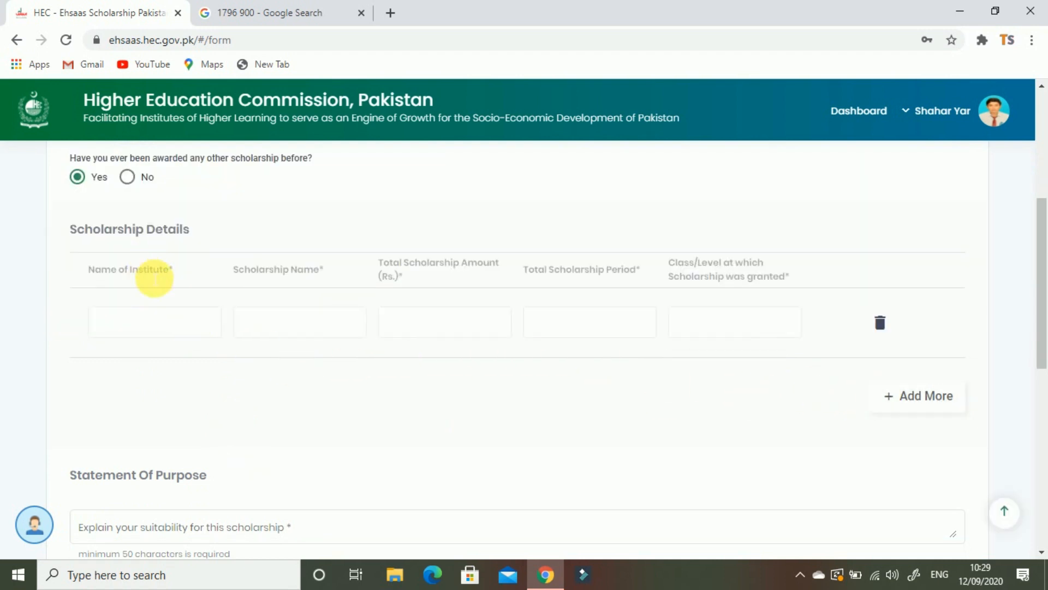
# Go through the new row's Name of Institute, Scholarship Name and Total Scholarship Amount fields
pyautogui.click(141, 336)
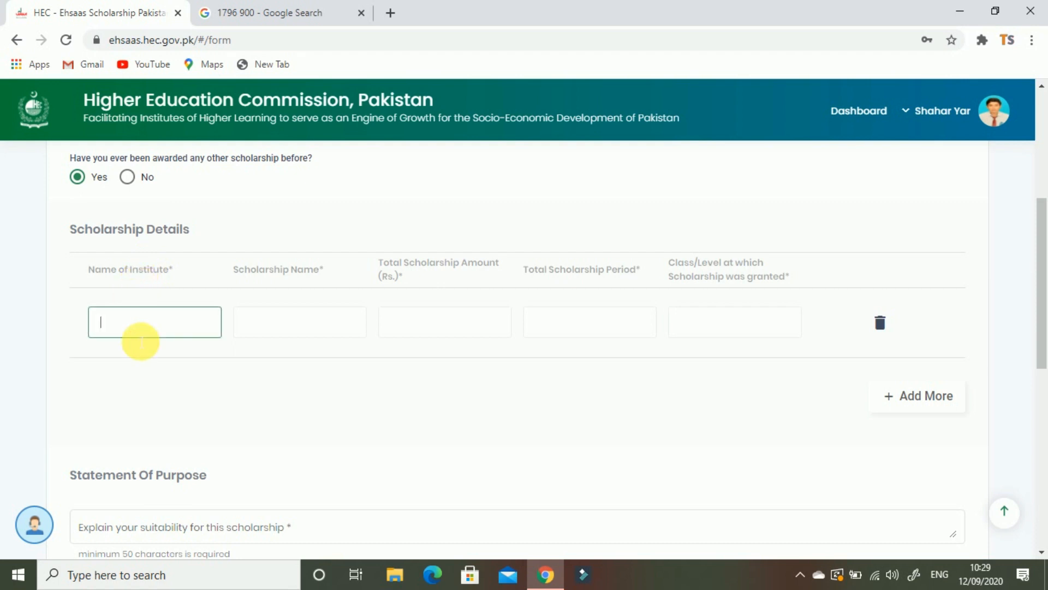
pyautogui.moveTo(324, 269); pyautogui.dragTo(224, 265)
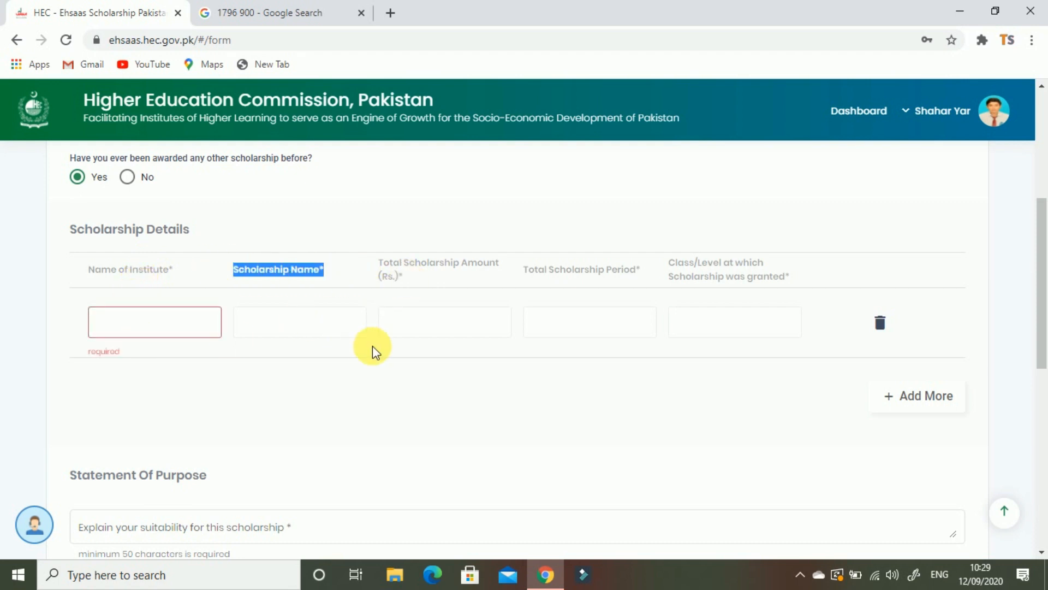
pyautogui.click(324, 331)
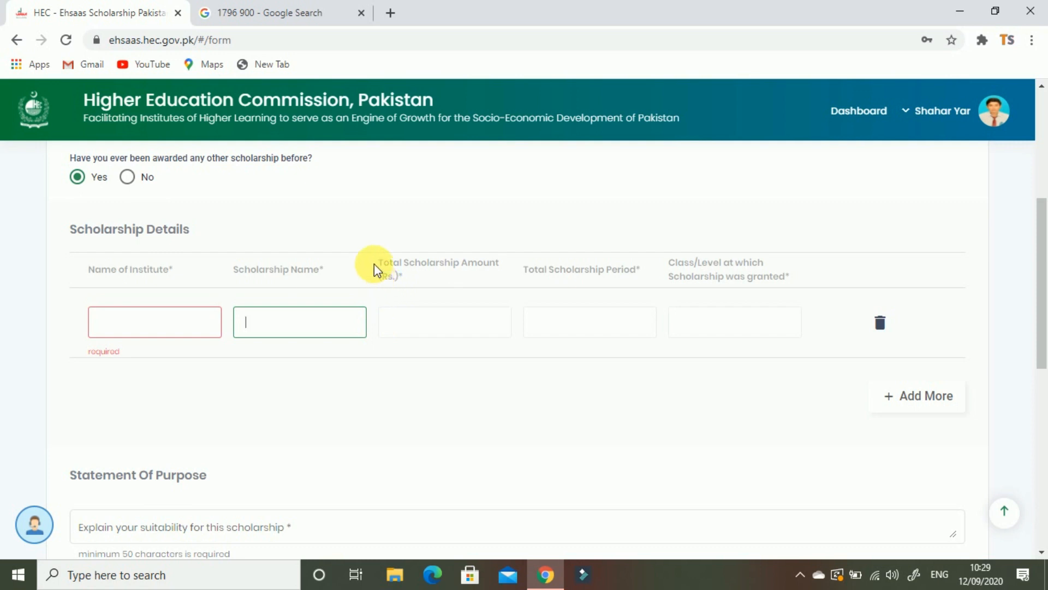
pyautogui.moveTo(375, 266); pyautogui.dragTo(510, 274)
pyautogui.click(469, 330)
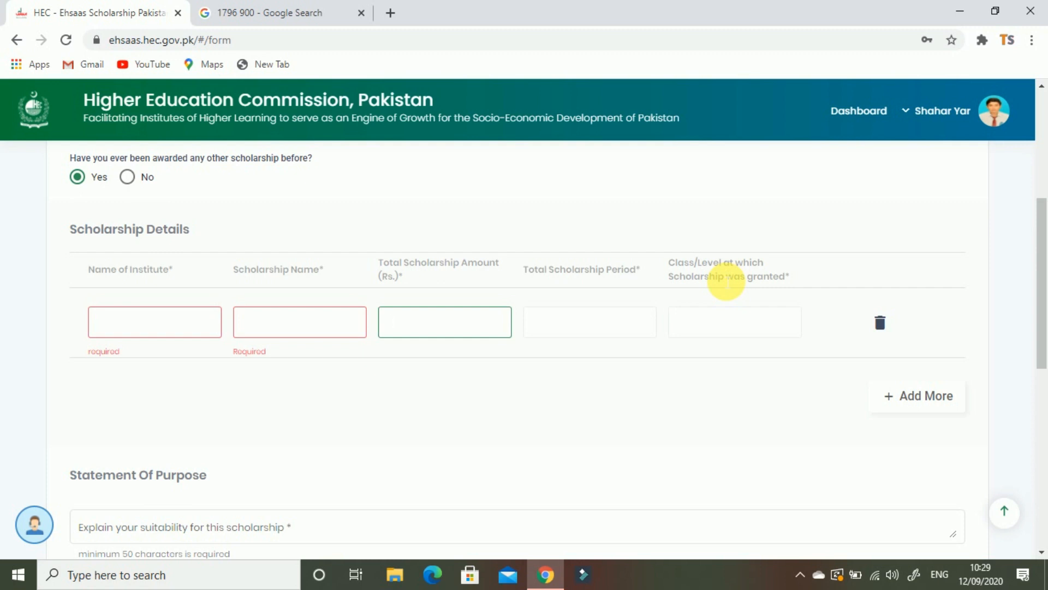
# Select the Statement Of Purpose box, then choose University under 'How did you know' about the program
pyautogui.scroll(-2, 498, 362)
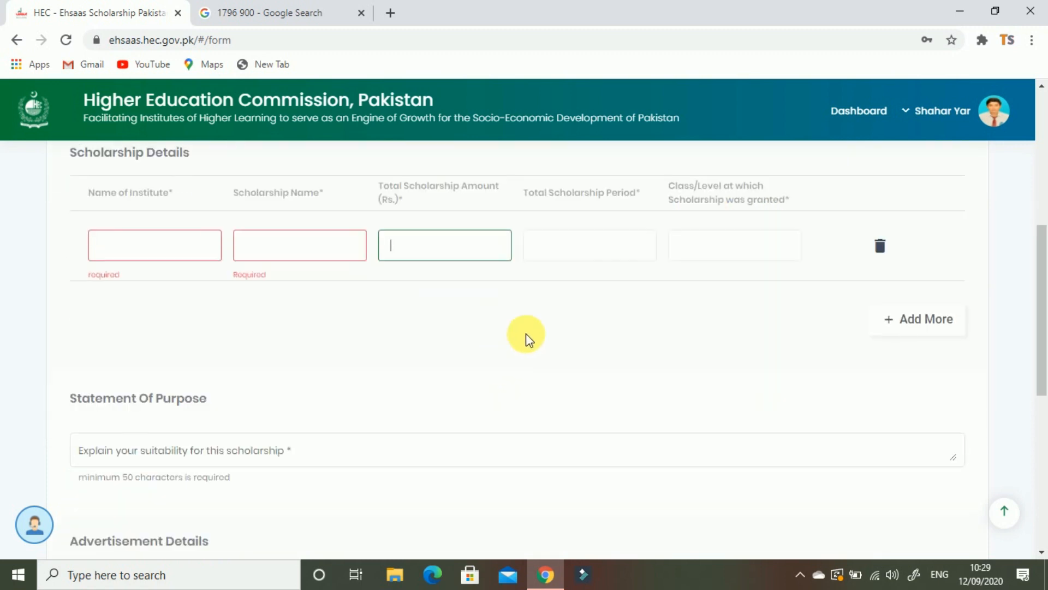
pyautogui.scroll(-1, 423, 339)
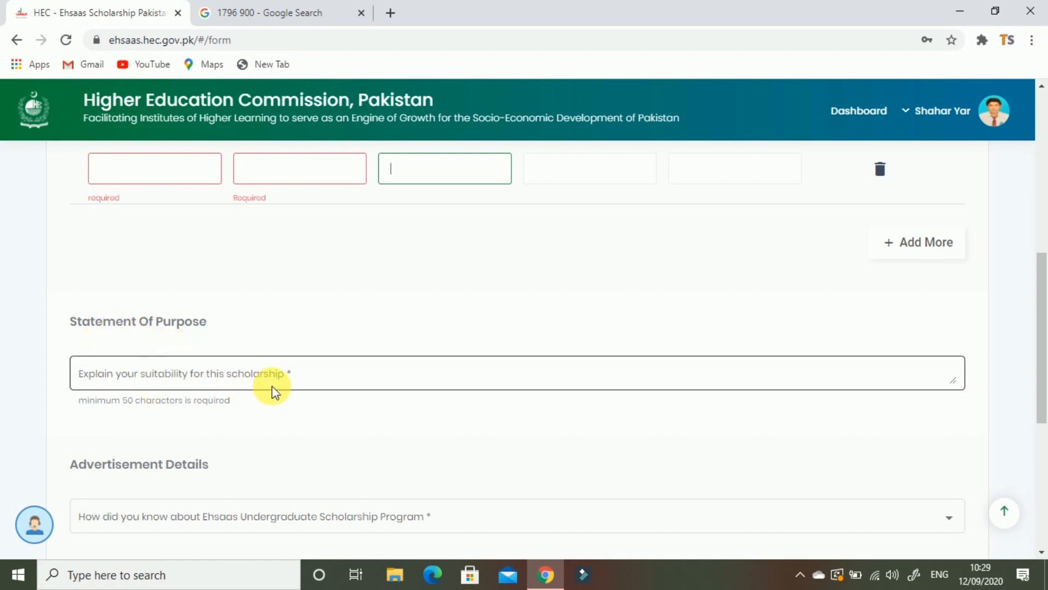
pyautogui.scroll(-1, 248, 355)
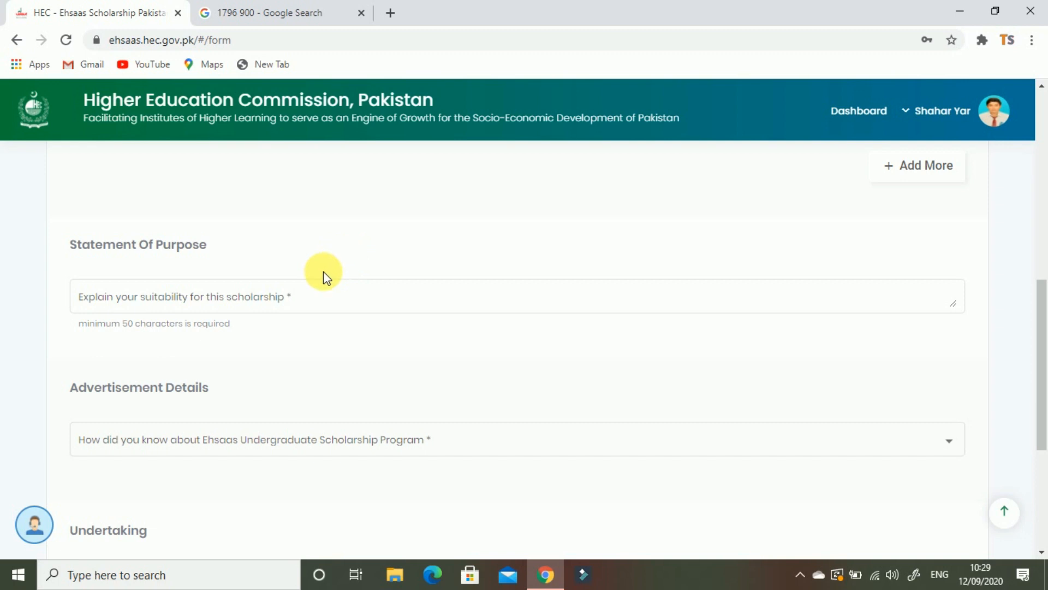
pyautogui.click(304, 298)
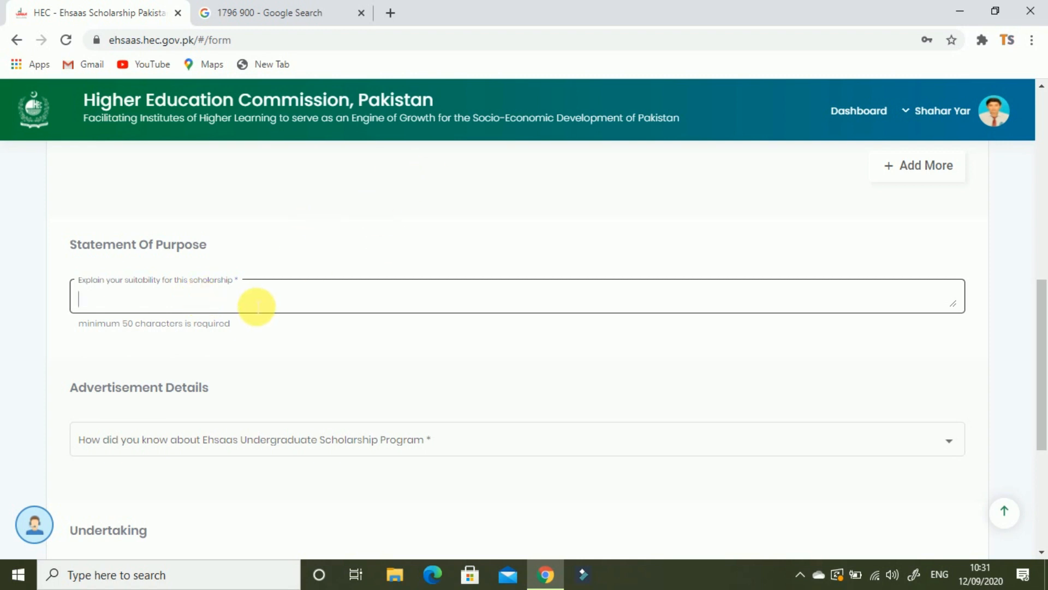
pyautogui.scroll(-1, 256, 306)
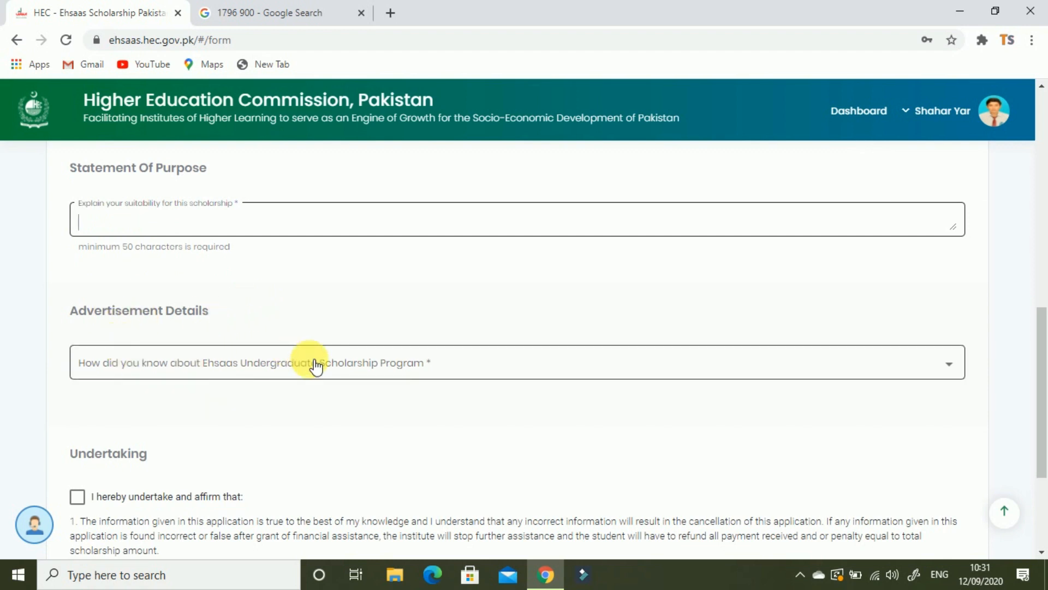
pyautogui.click(879, 371)
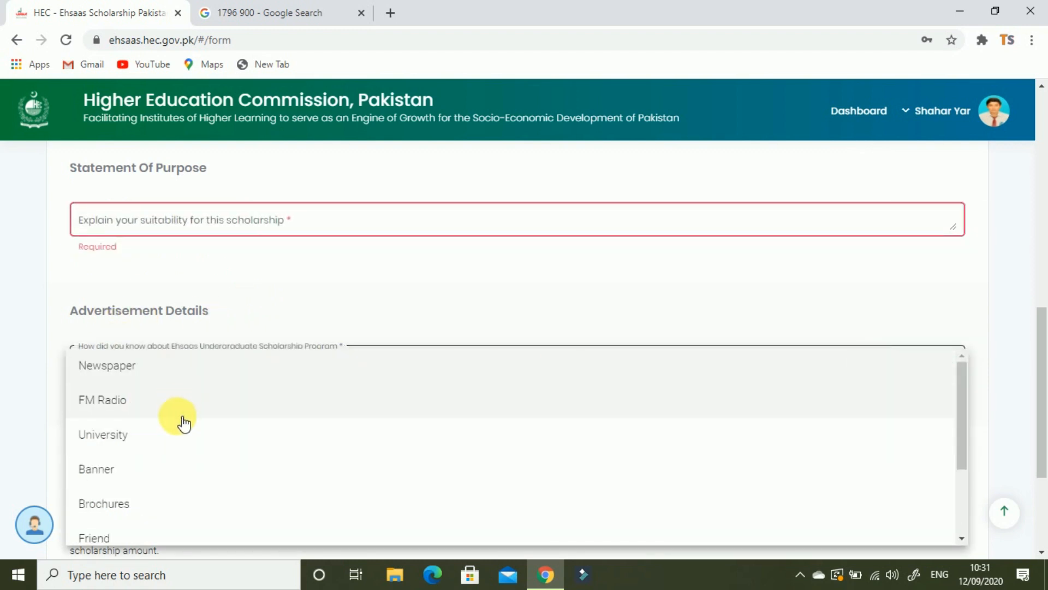
pyautogui.scroll(-3, 199, 470)
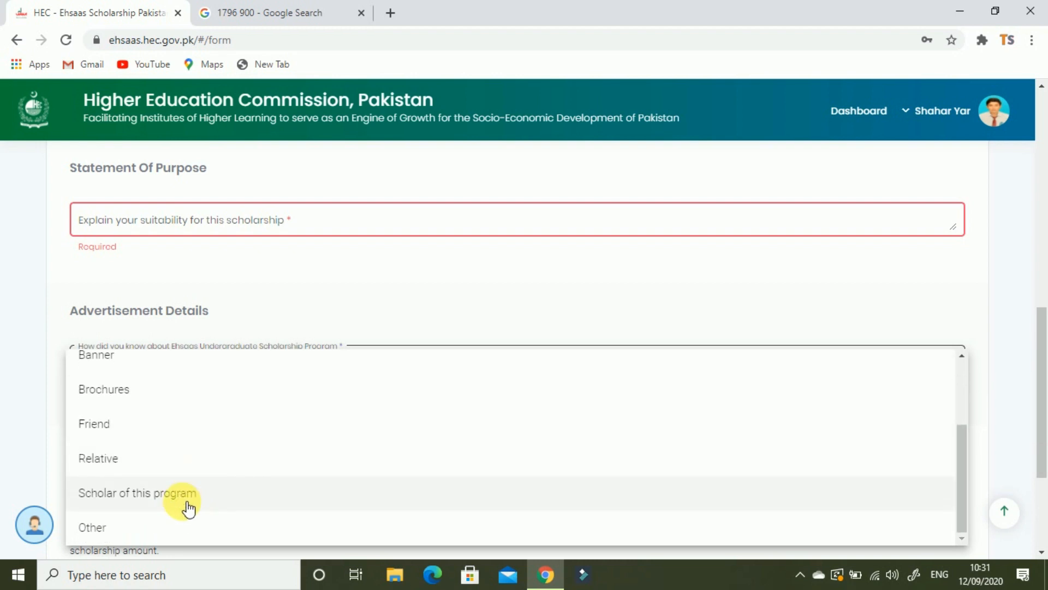
pyautogui.scroll(2, 199, 497)
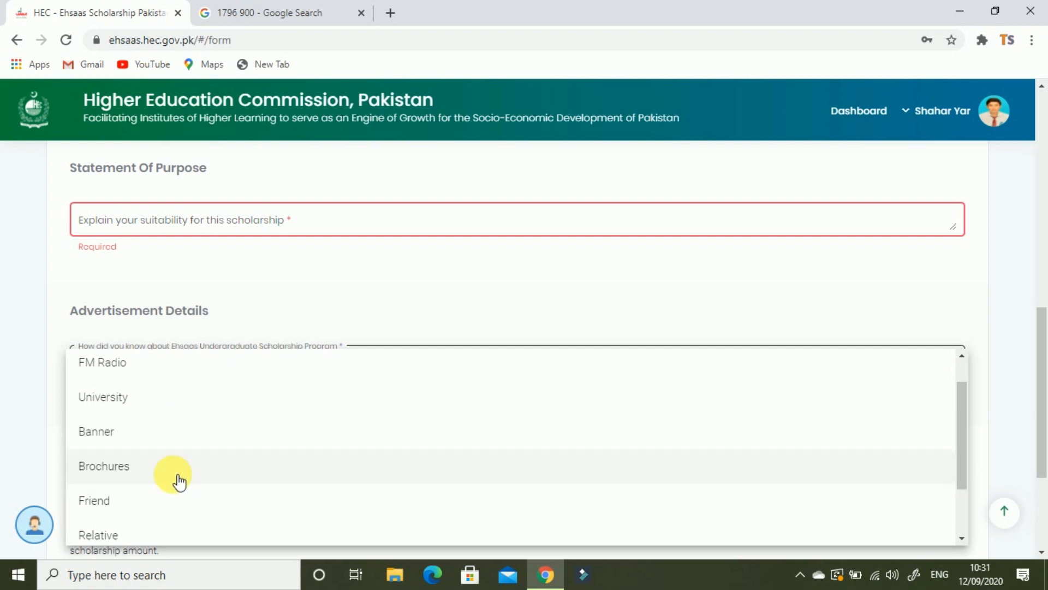
pyautogui.scroll(-2, 183, 501)
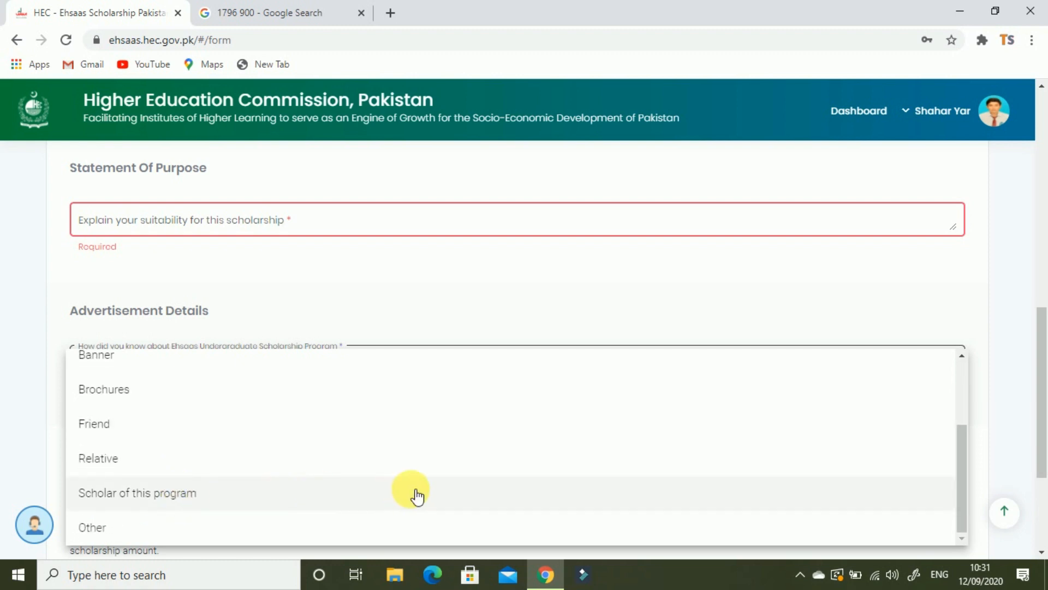
pyautogui.scroll(2, 157, 386)
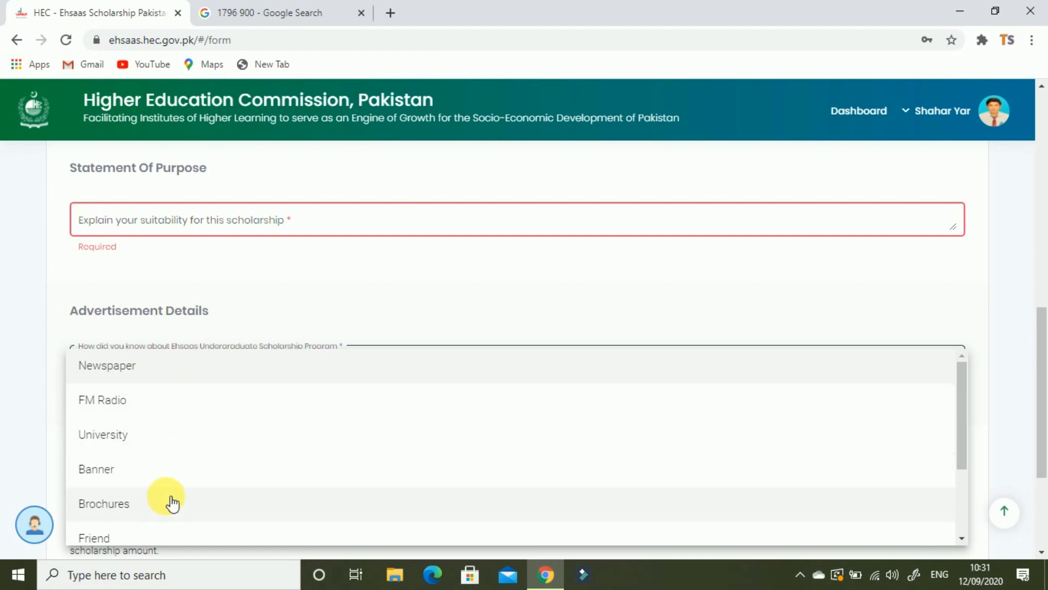
pyautogui.click(175, 436)
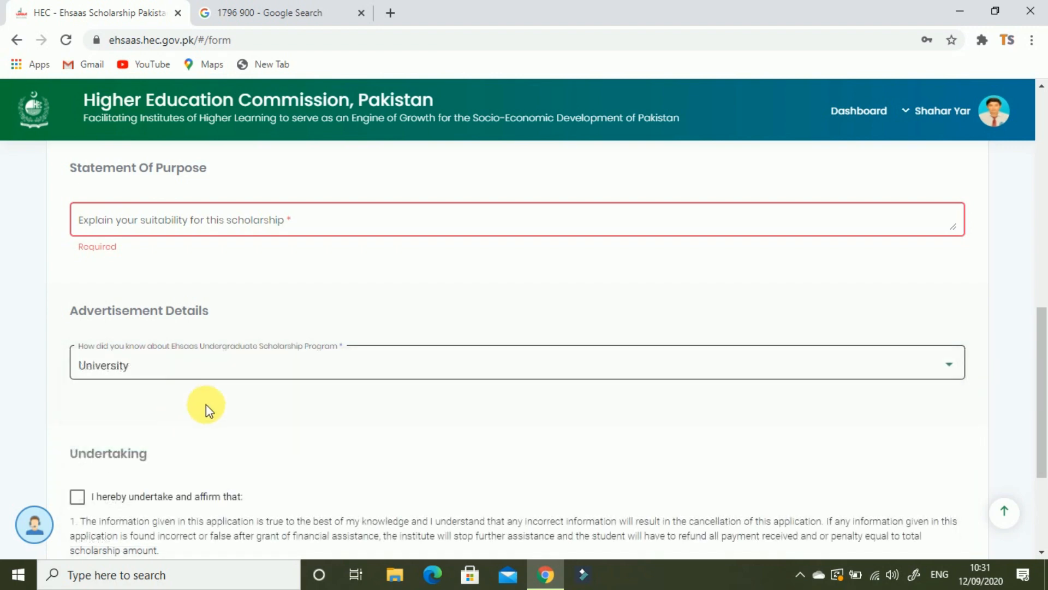
pyautogui.scroll(-3, 398, 440)
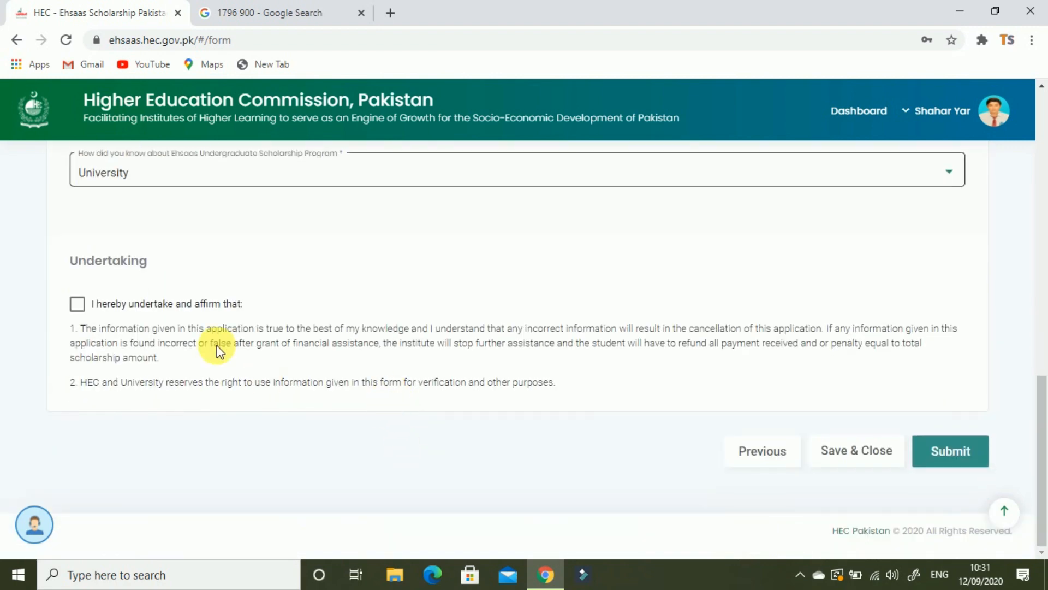
# Tick the 'I hereby undertake and affirm that' declaration and attempt submission
pyautogui.click(86, 306)
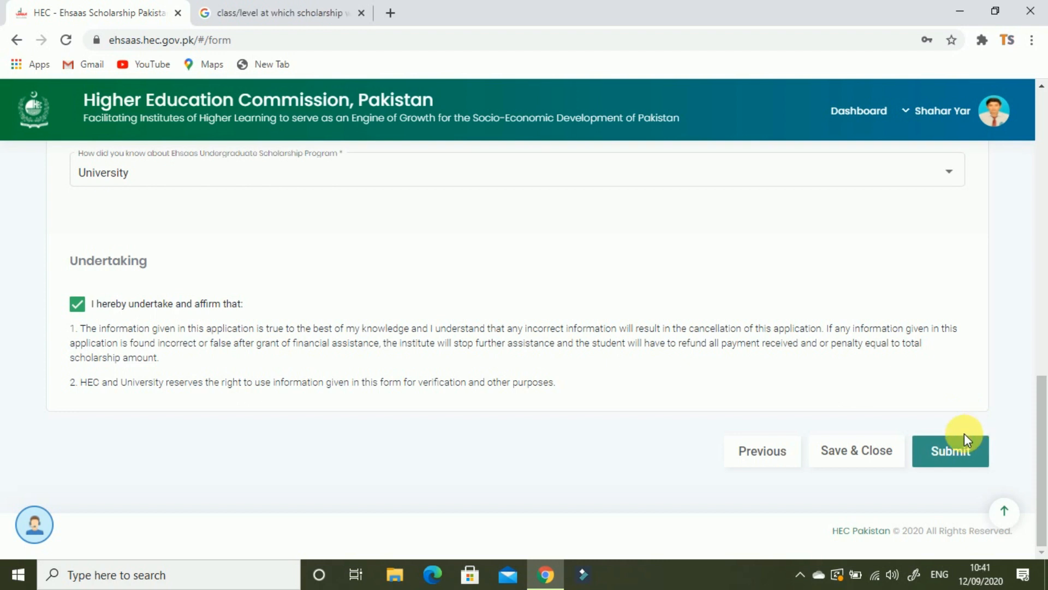
pyautogui.click(947, 451)
# Submit the application, confirm with Yes, and select the reference number in the success message
pyautogui.click(966, 448)
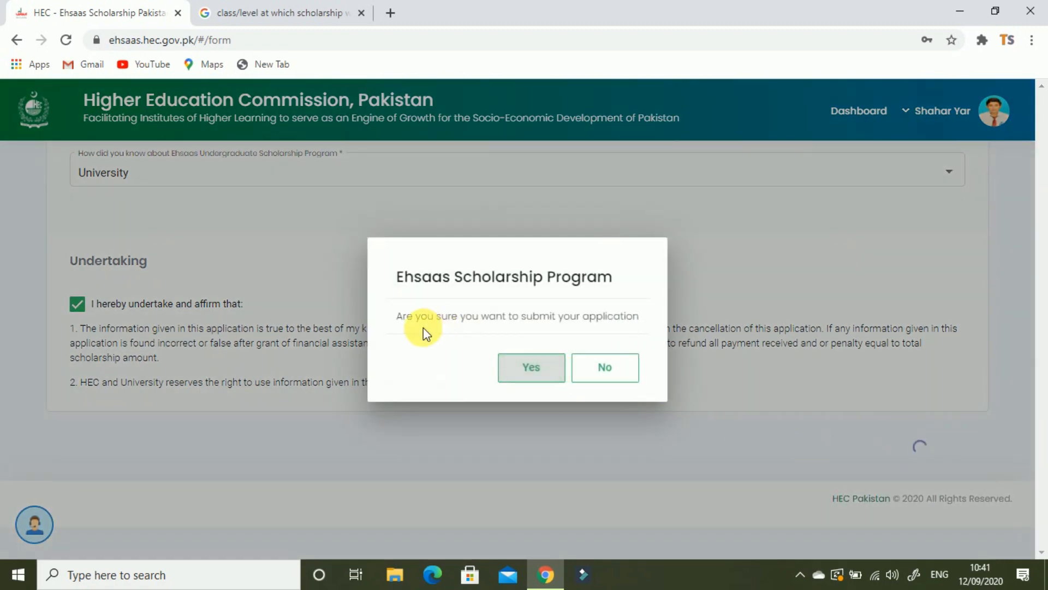
pyautogui.click(535, 374)
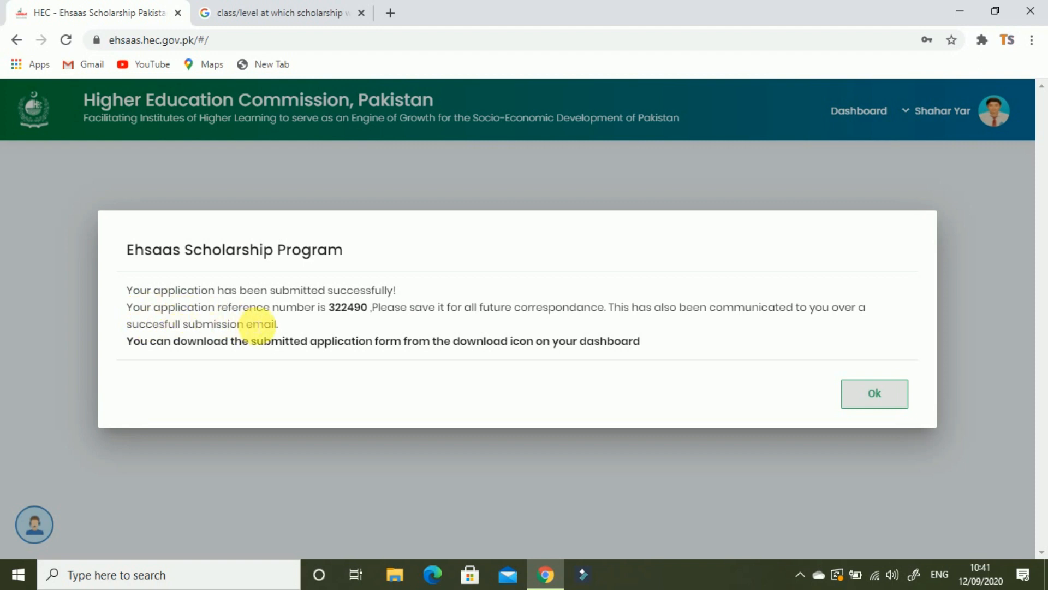
pyautogui.moveTo(329, 307); pyautogui.dragTo(389, 315)
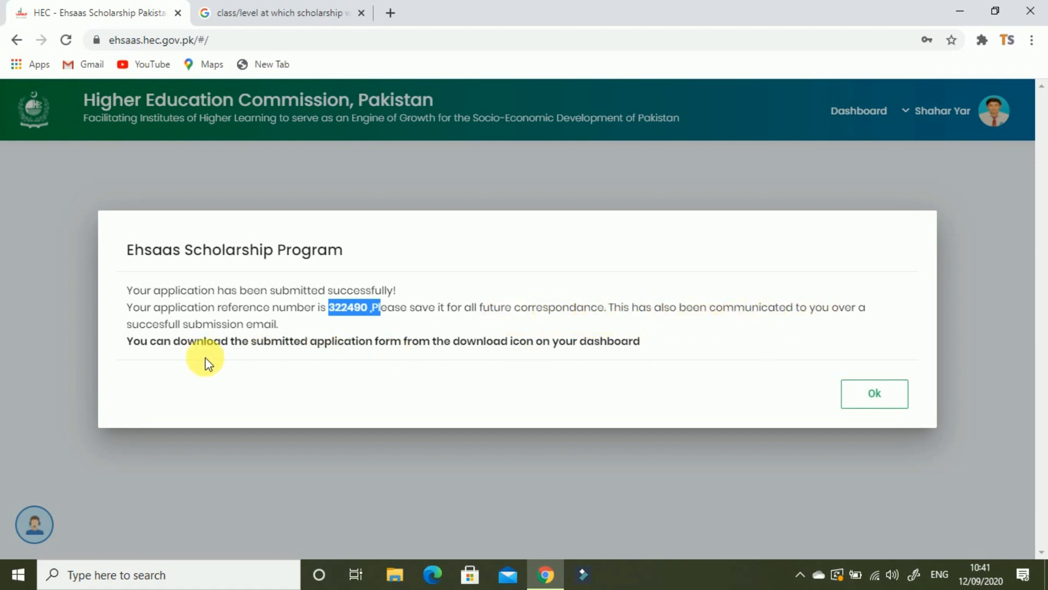
# Dismiss the success message and download the form for the application submitted on 12/09/2020
pyautogui.click(890, 393)
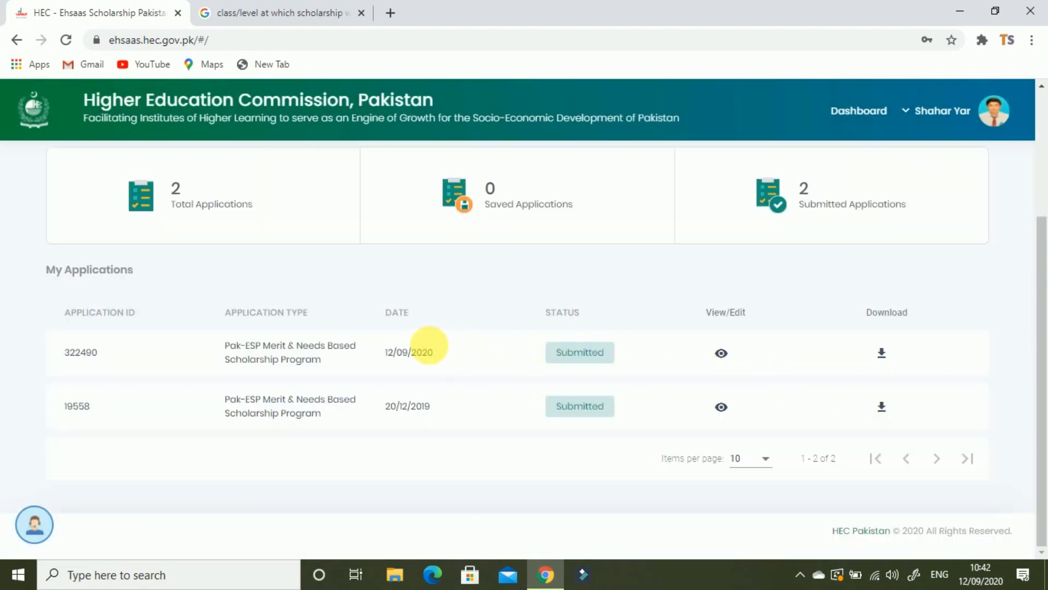
pyautogui.click(882, 350)
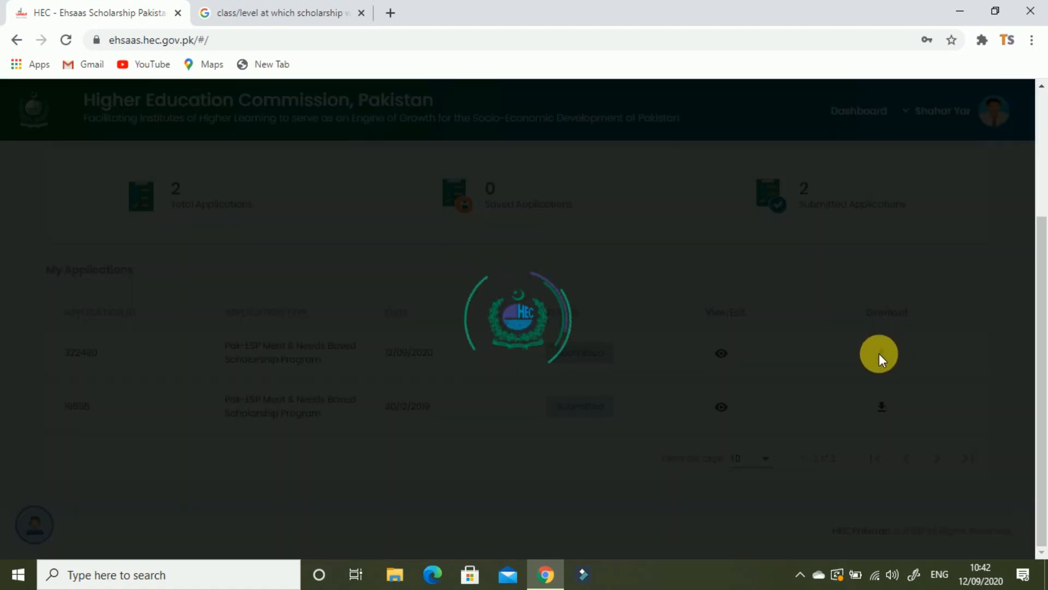